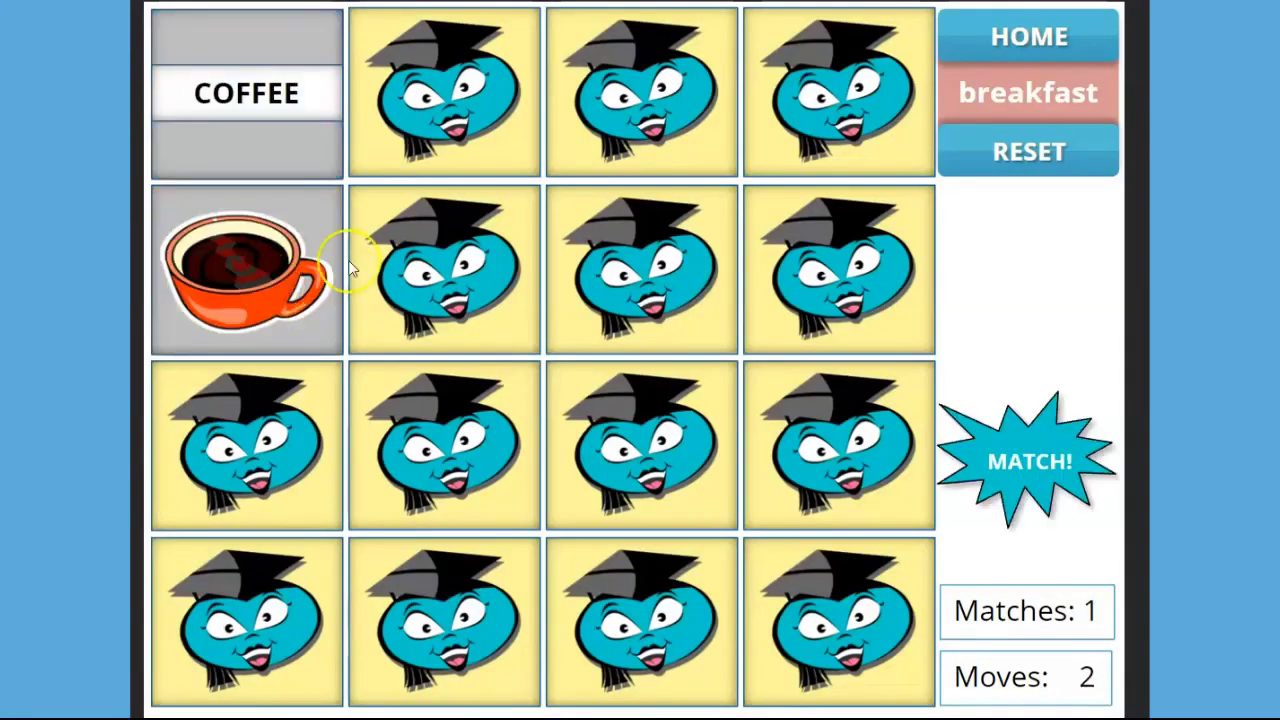
- Match the TOAST, TEA and BUTTER word cards with their pictures in the breakfast memory game
left_click(495, 141)
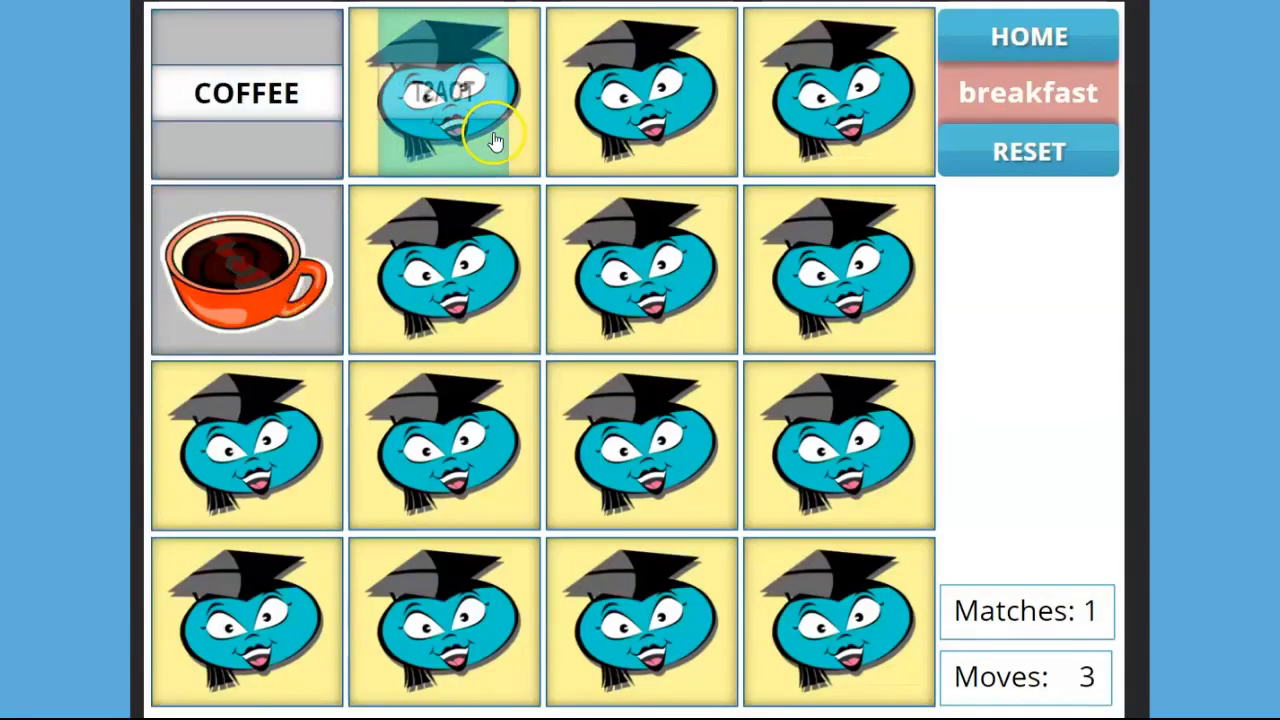
left_click(471, 276)
left_click(679, 106)
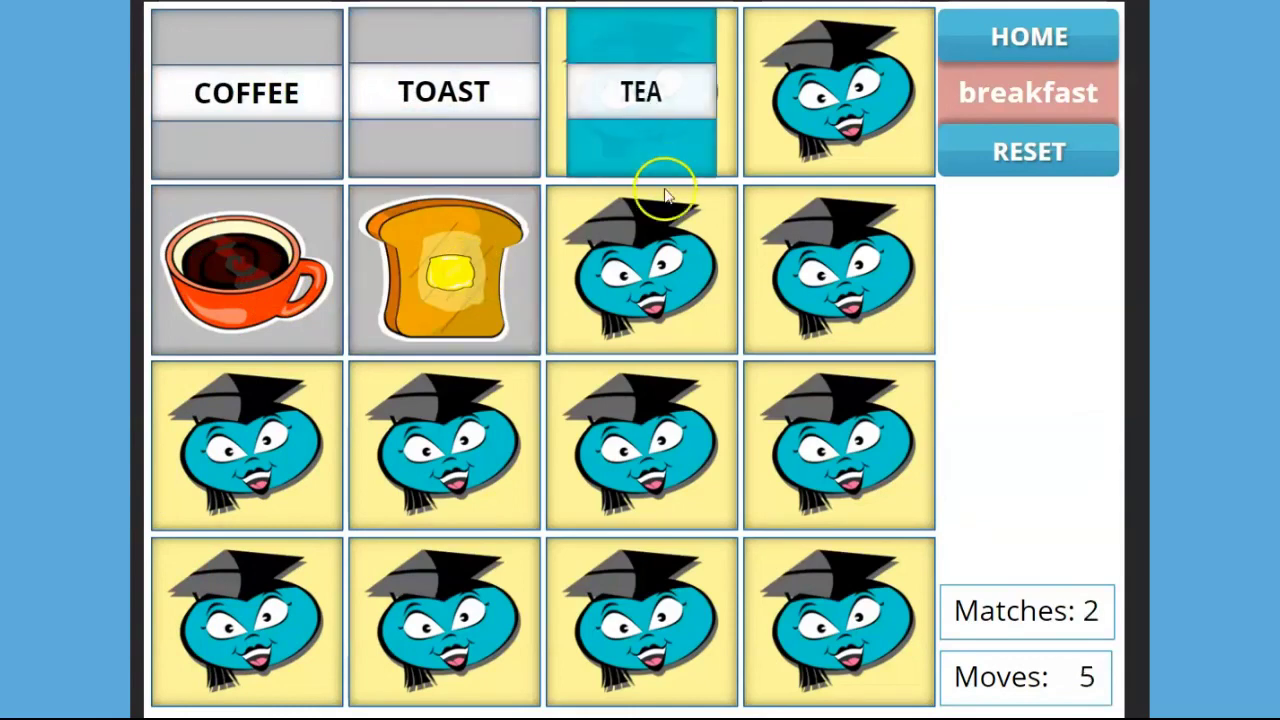
left_click(661, 255)
left_click(840, 125)
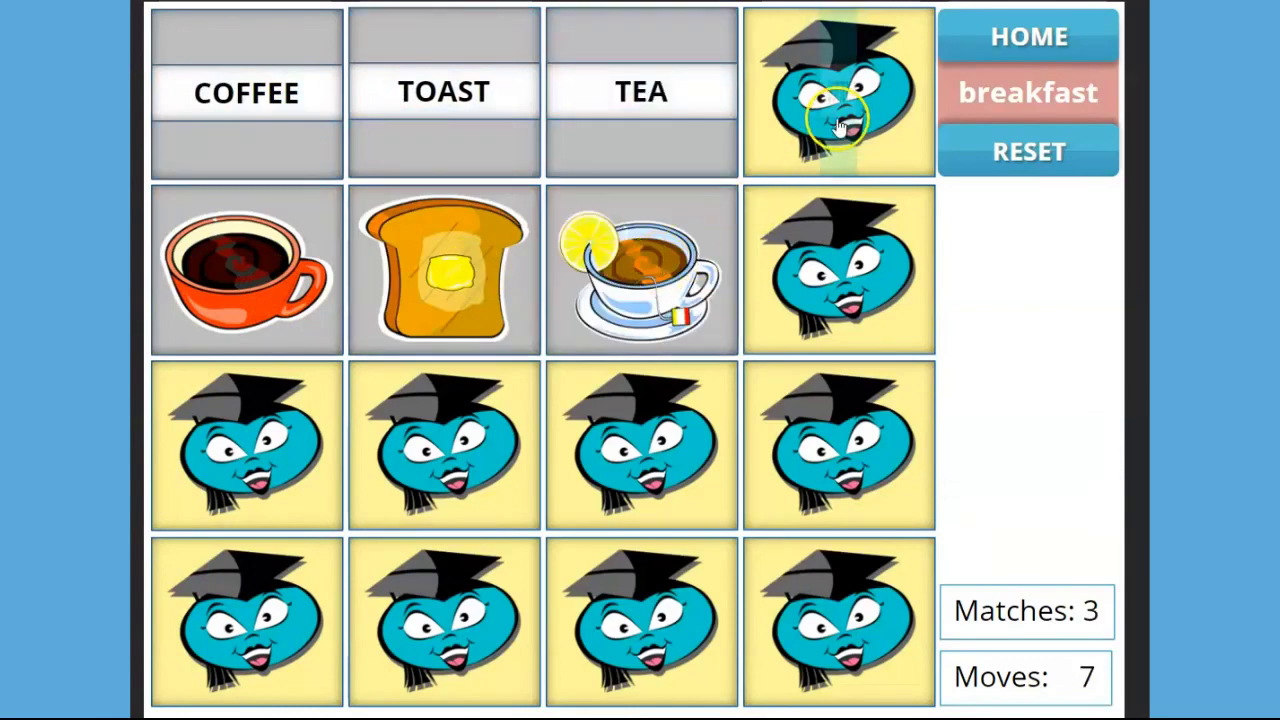
left_click(826, 250)
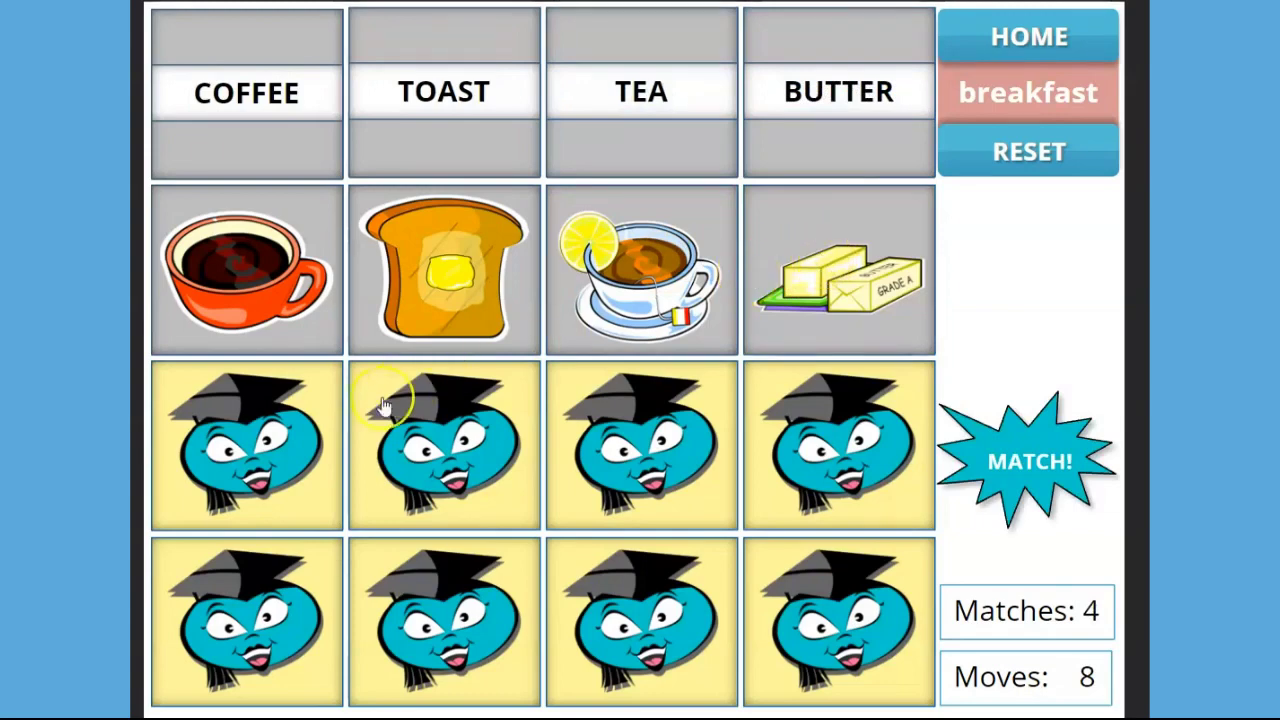
- Match the EGGS word card with its picture and try to find the picture that pairs with PANCAKES
left_click(245, 450)
left_click(242, 608)
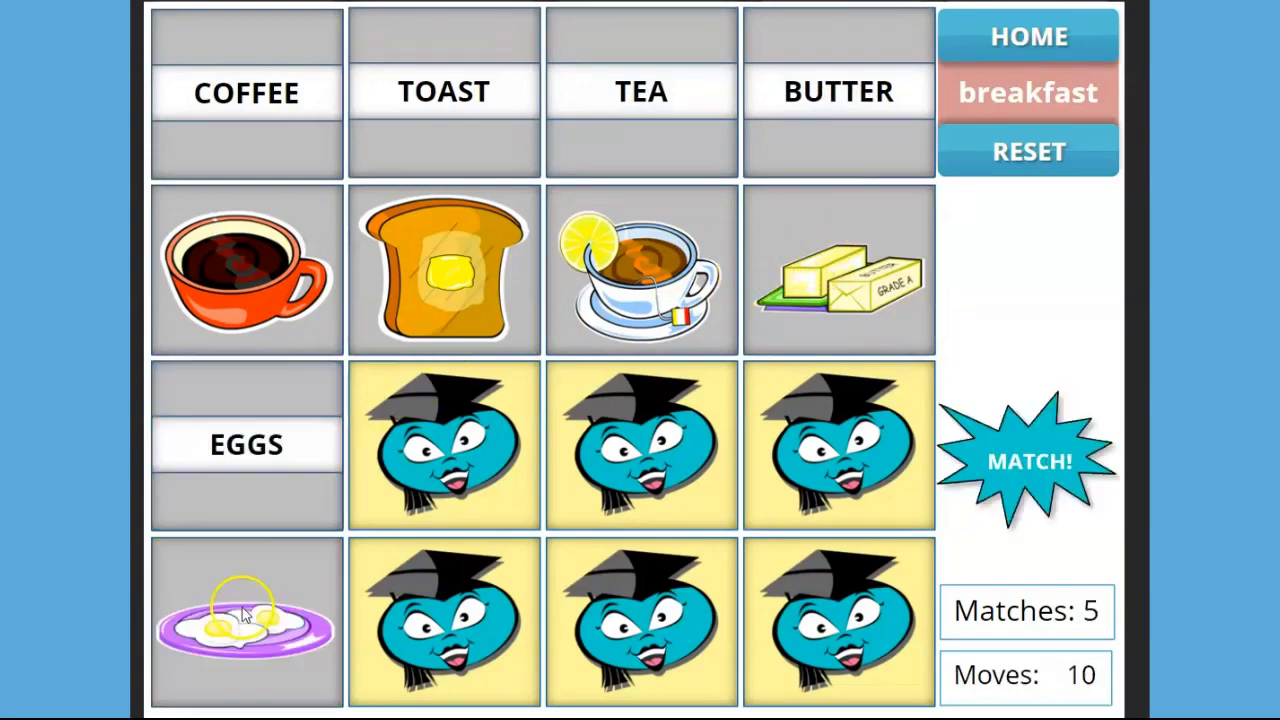
left_click(432, 484)
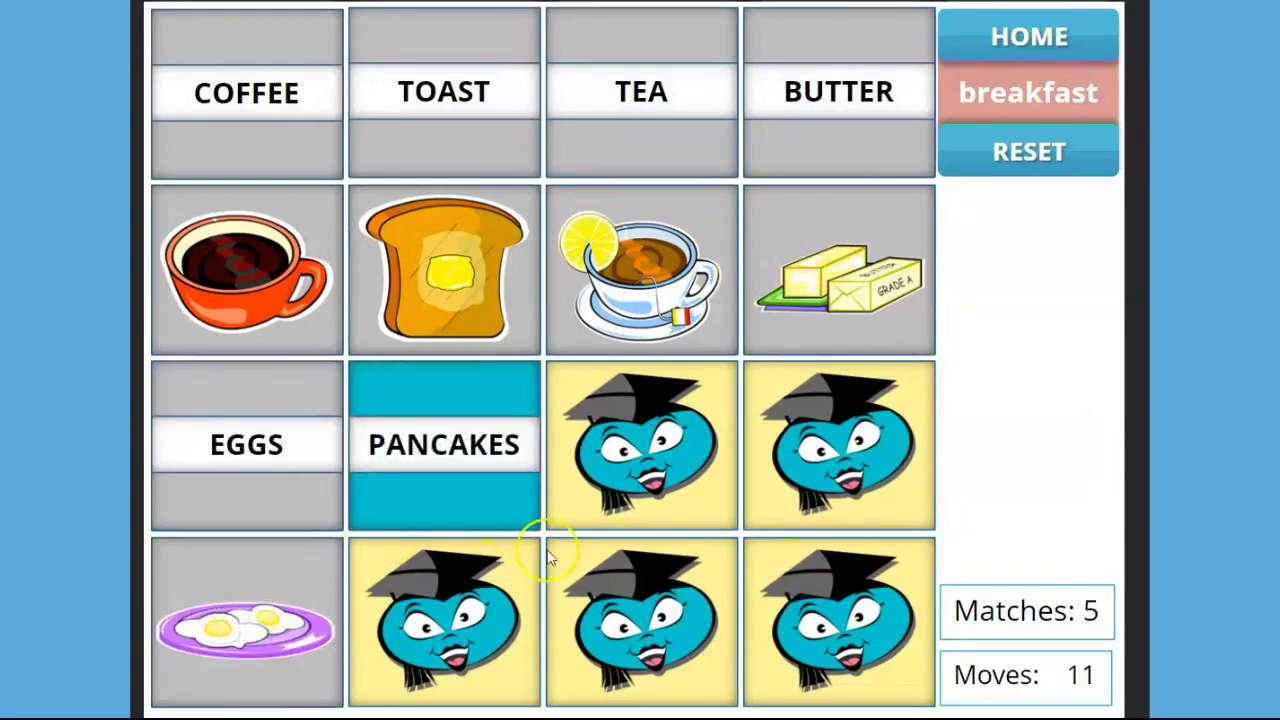
left_click(606, 596)
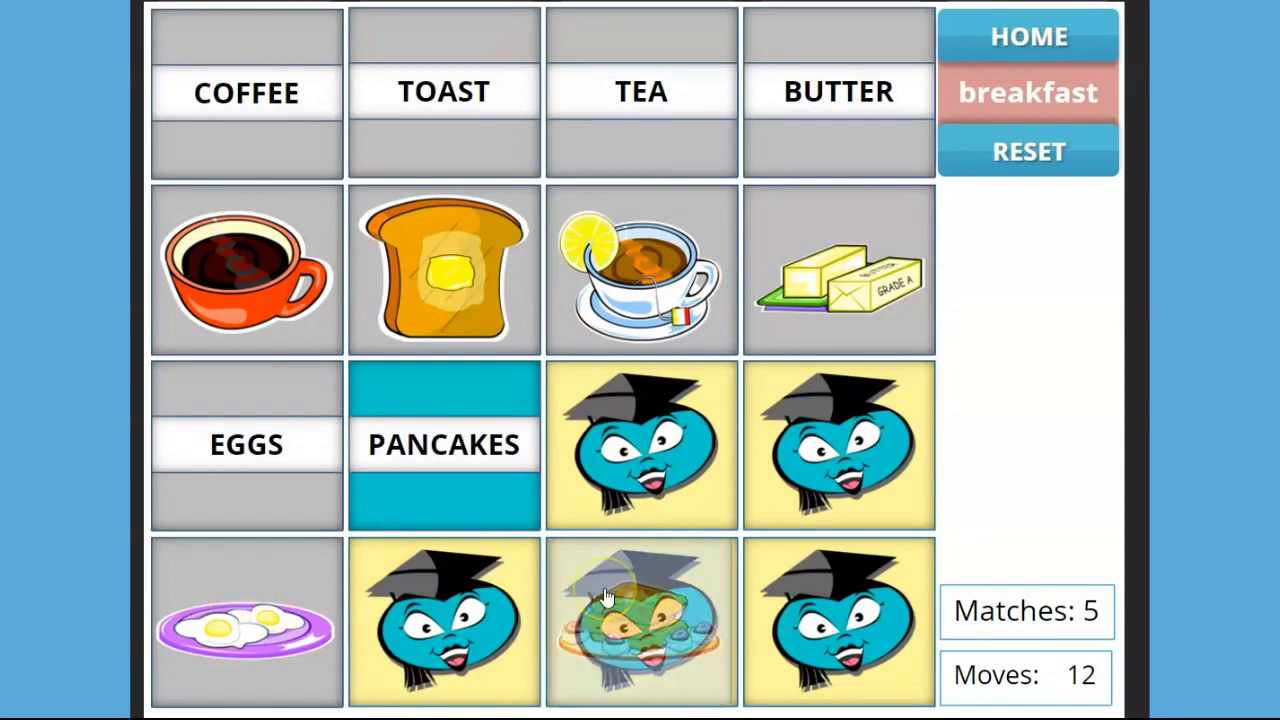
left_click(469, 612)
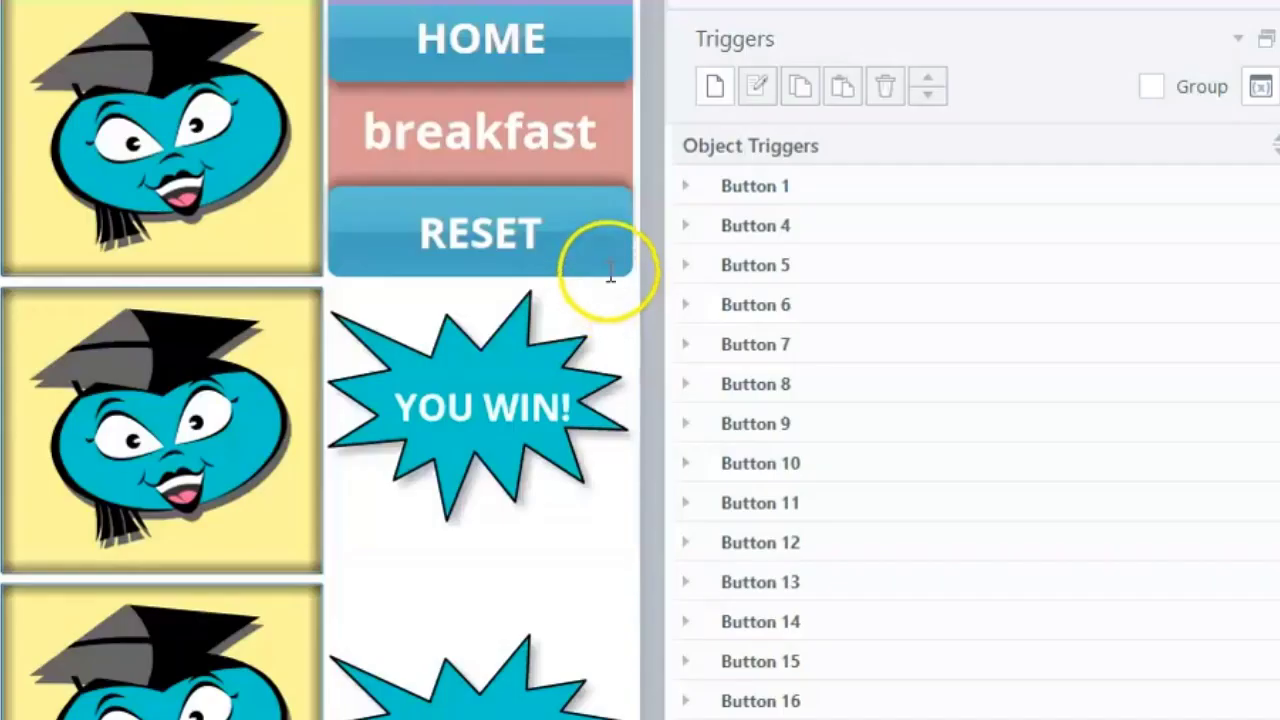
- Select the RESET button on the slide and expand its list of object triggers under Button 19
left_click(610, 272)
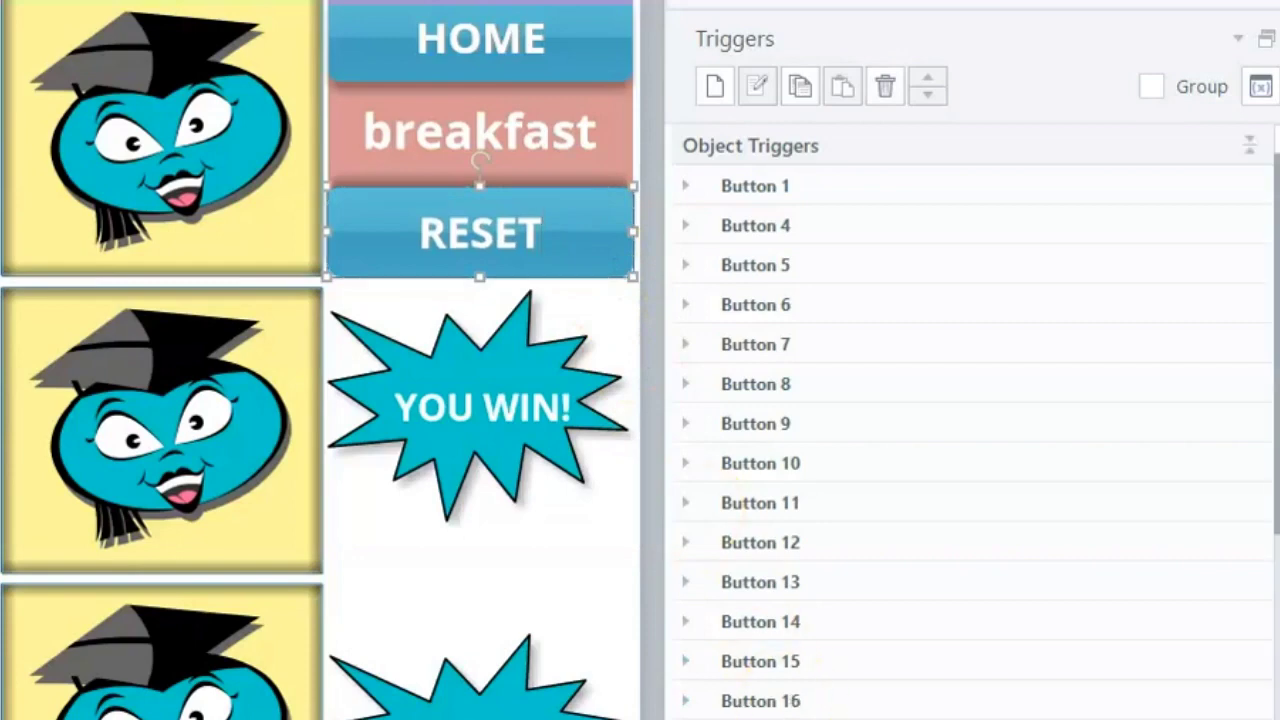
left_click_drag(1272, 420, 1222, 625)
left_click(648, 503)
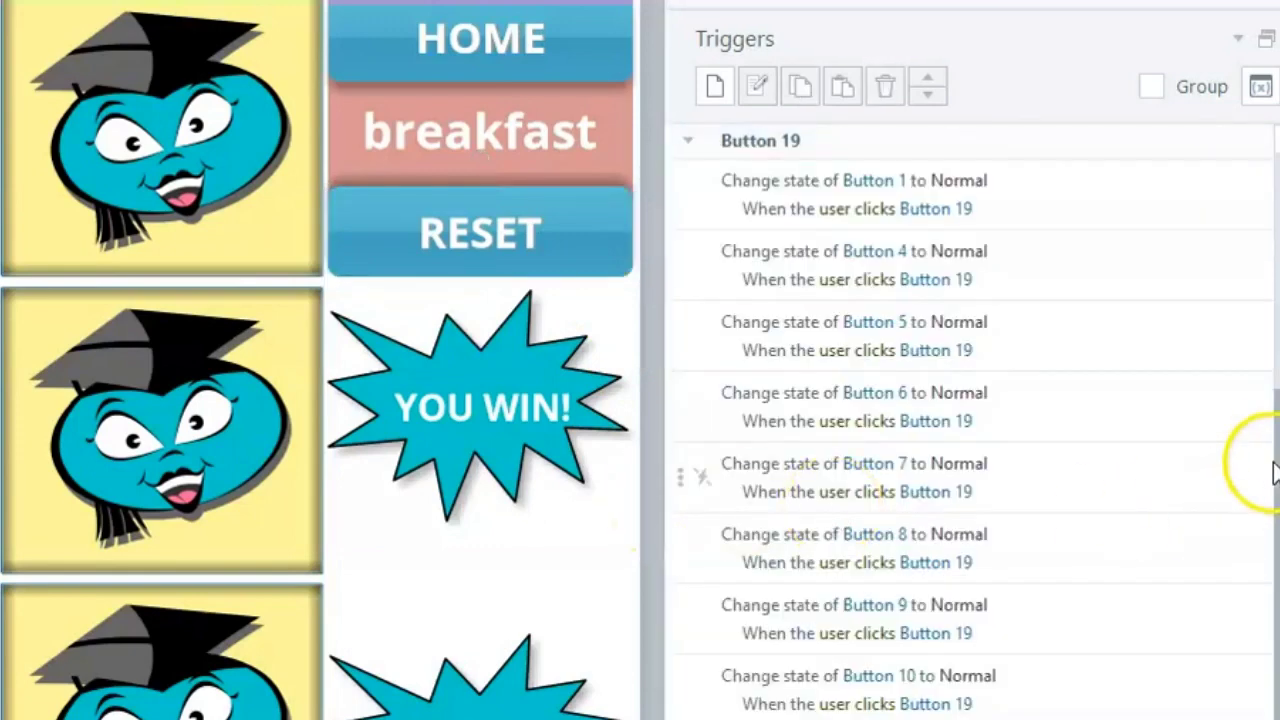
left_click_drag(1272, 425, 1272, 472)
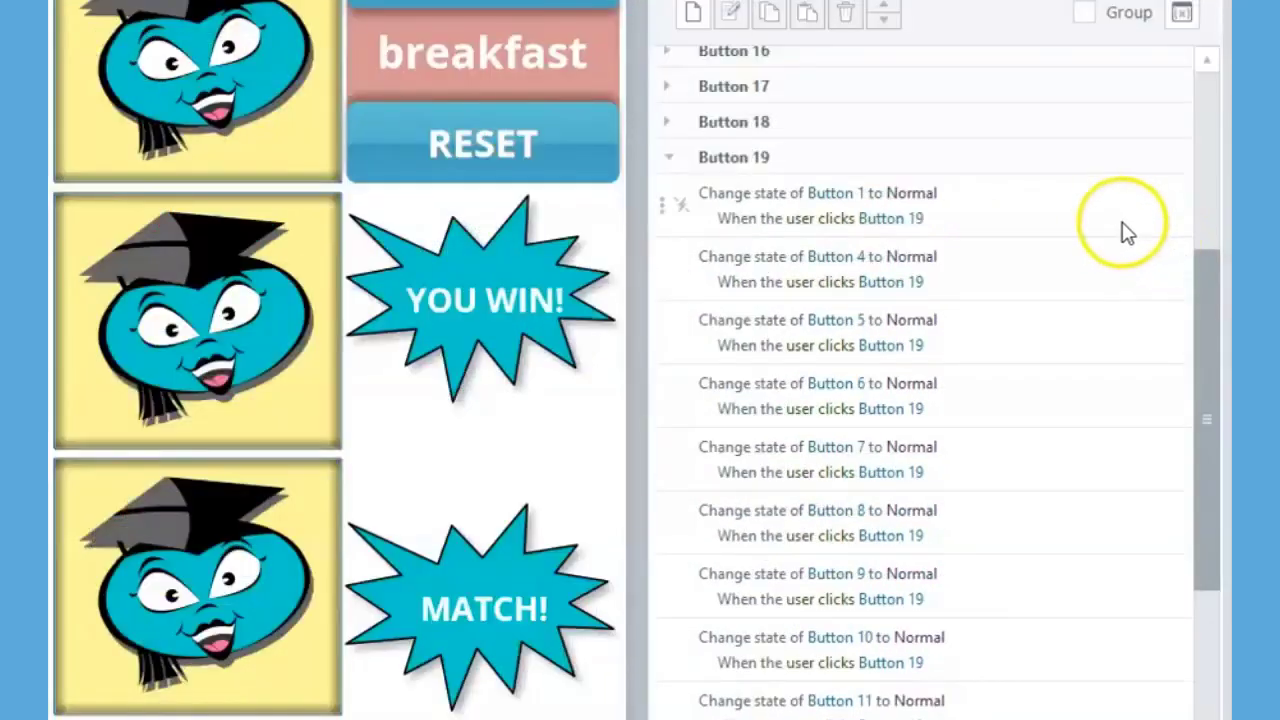
- Open the RESET button's trigger that returns Button 1 to Normal and review its action, object and state choices
left_click(1120, 229)
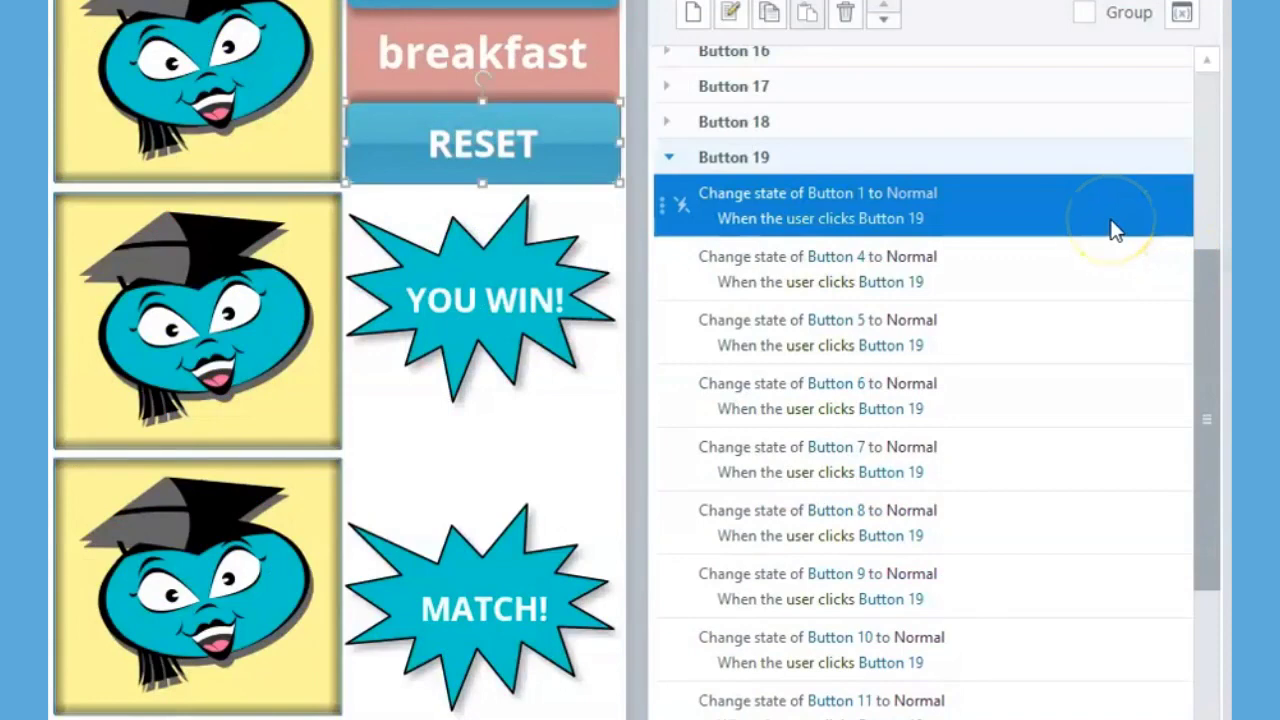
double_click(1117, 229)
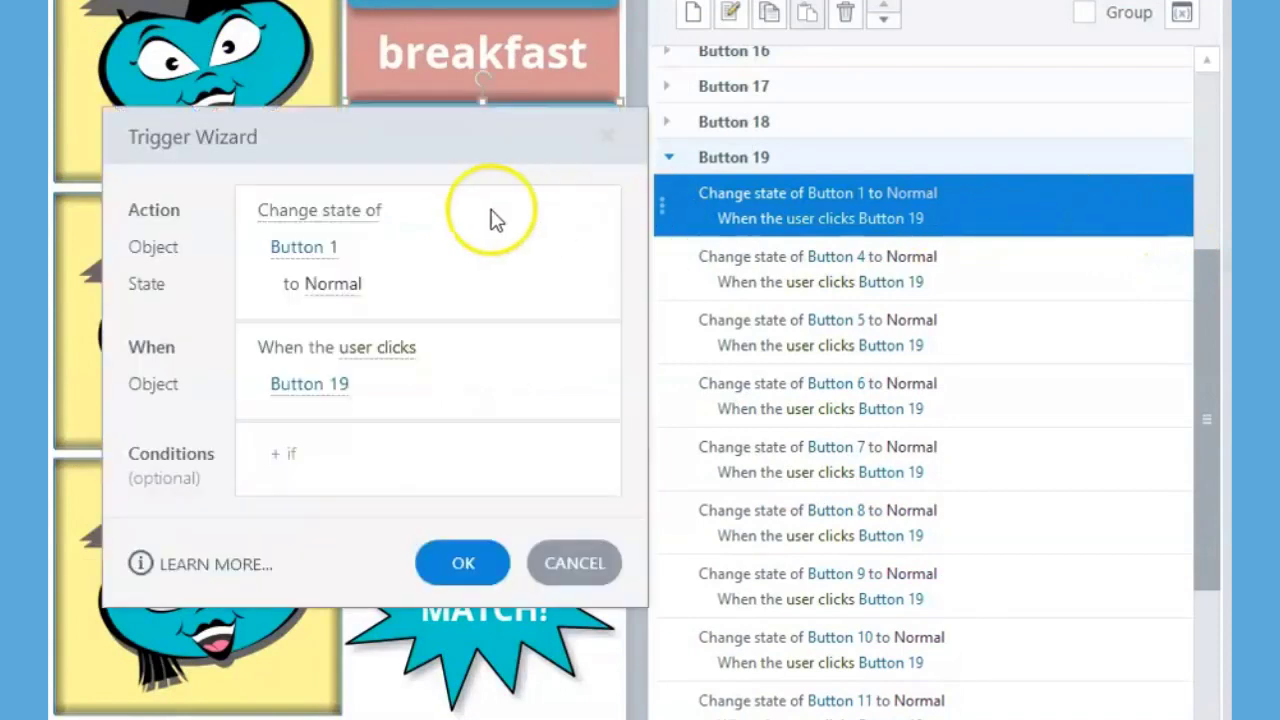
left_click(346, 212)
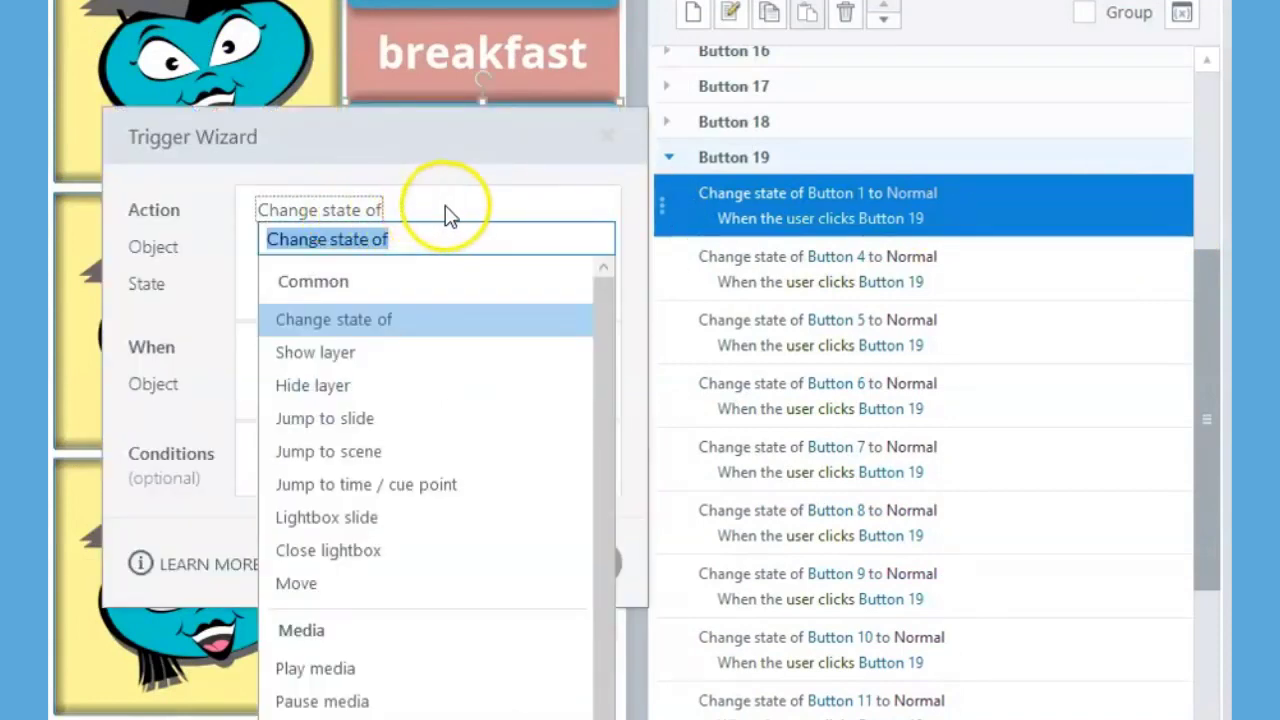
left_click(446, 210)
left_click(325, 252)
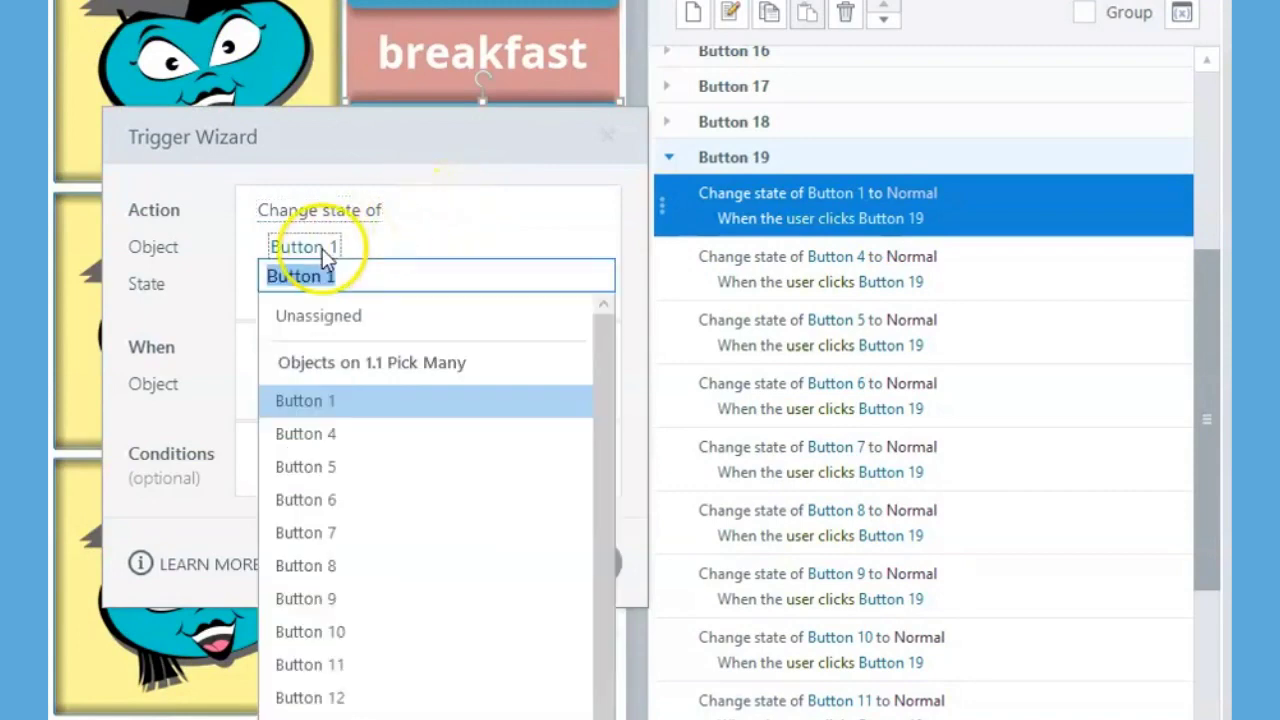
left_click(509, 240)
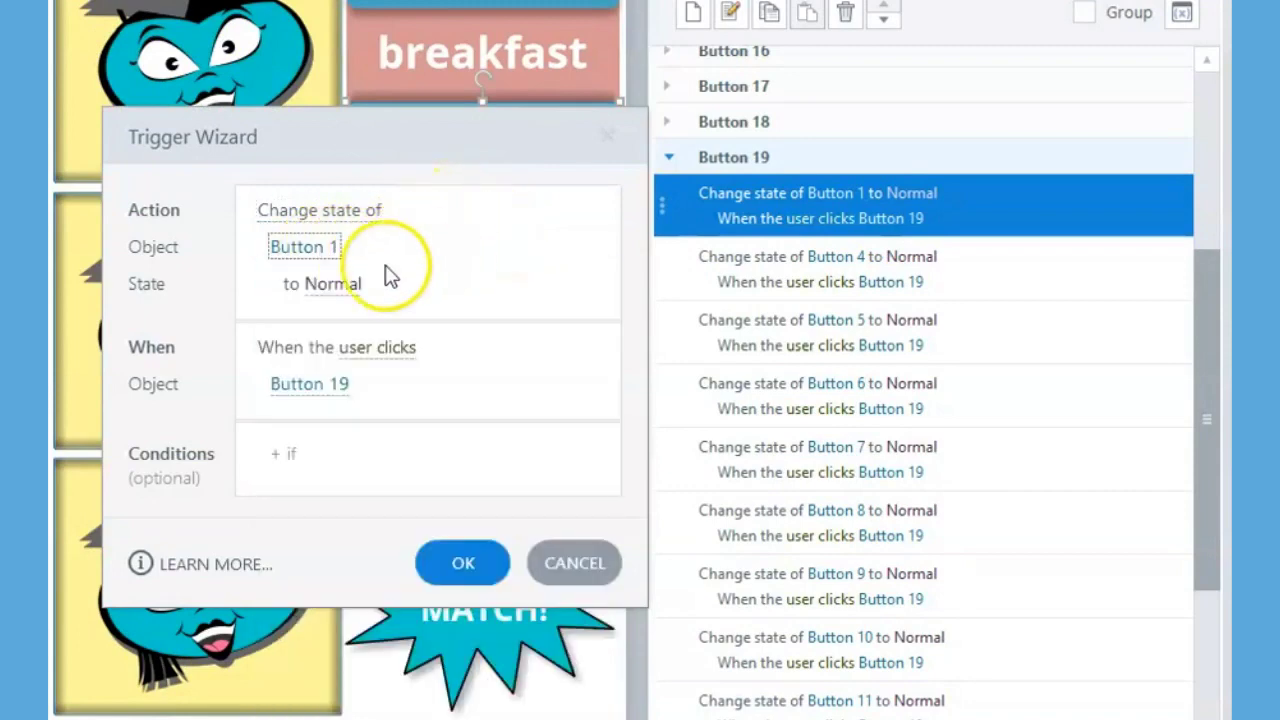
left_click(338, 286)
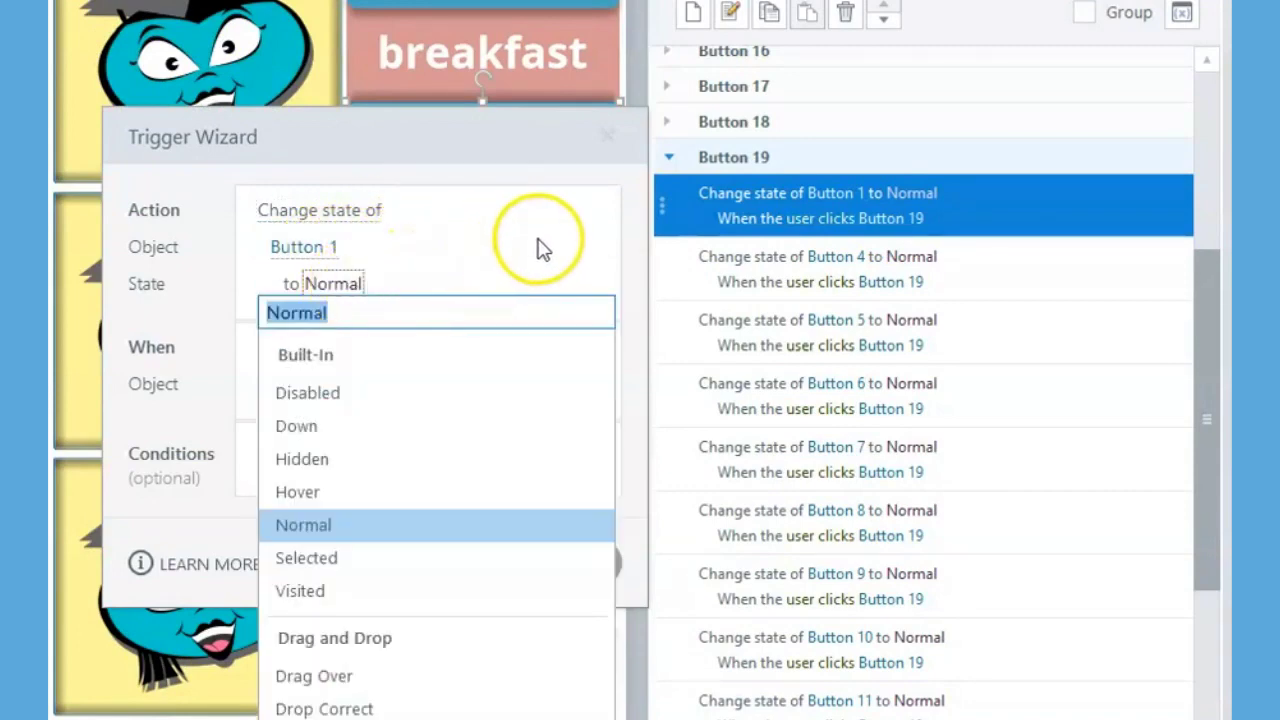
left_click(543, 248)
- Review the event and clicked-object choices of the Button 1 state trigger, and close it with its settings kept
left_click(404, 360)
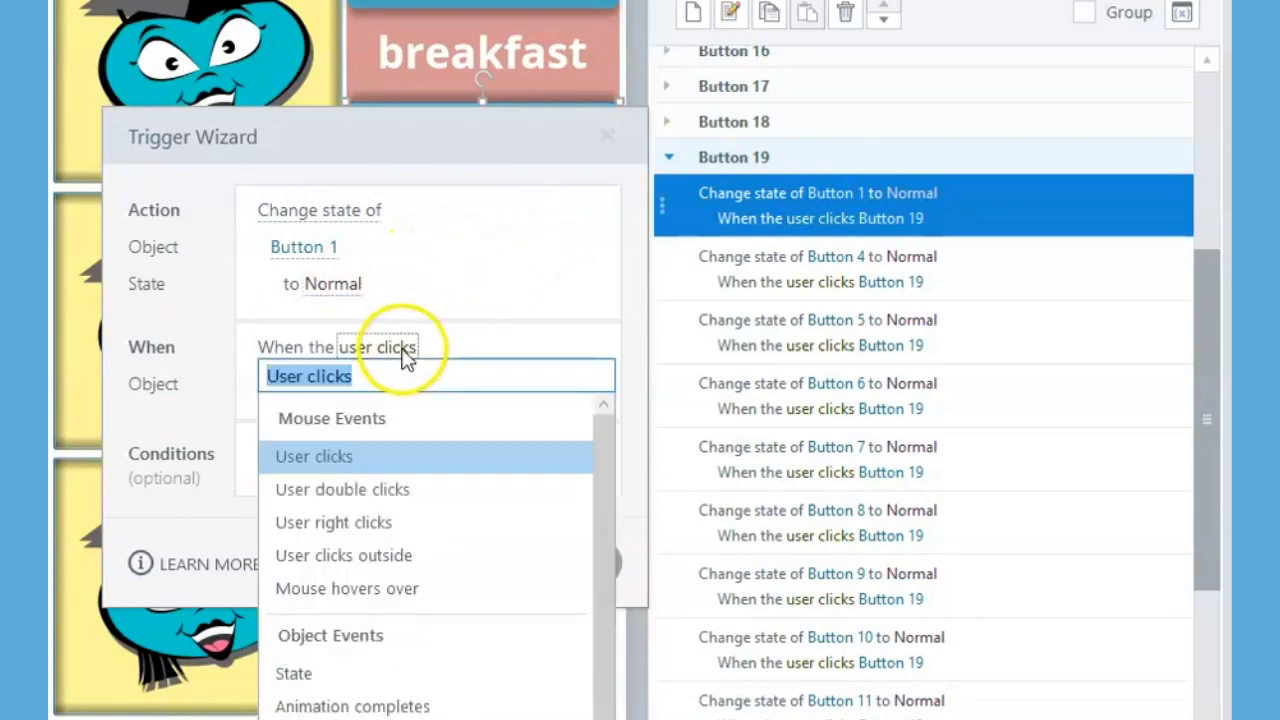
left_click(549, 264)
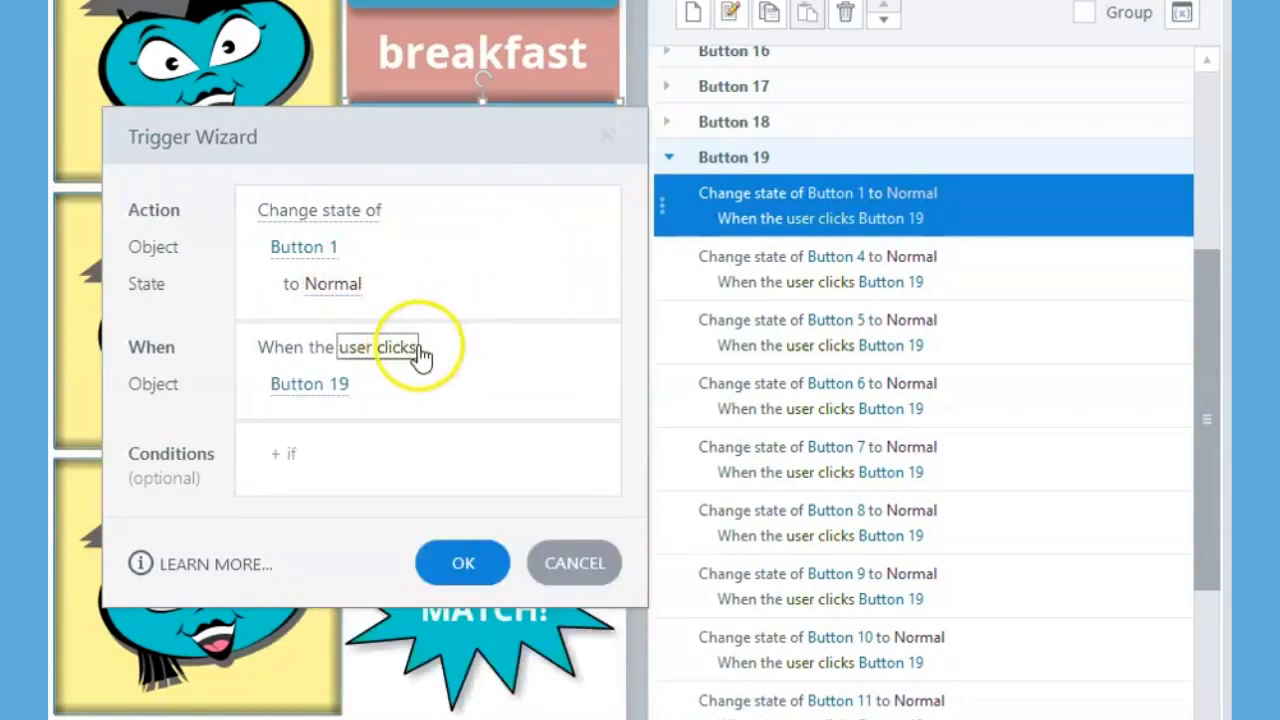
left_click(332, 390)
left_click(499, 290)
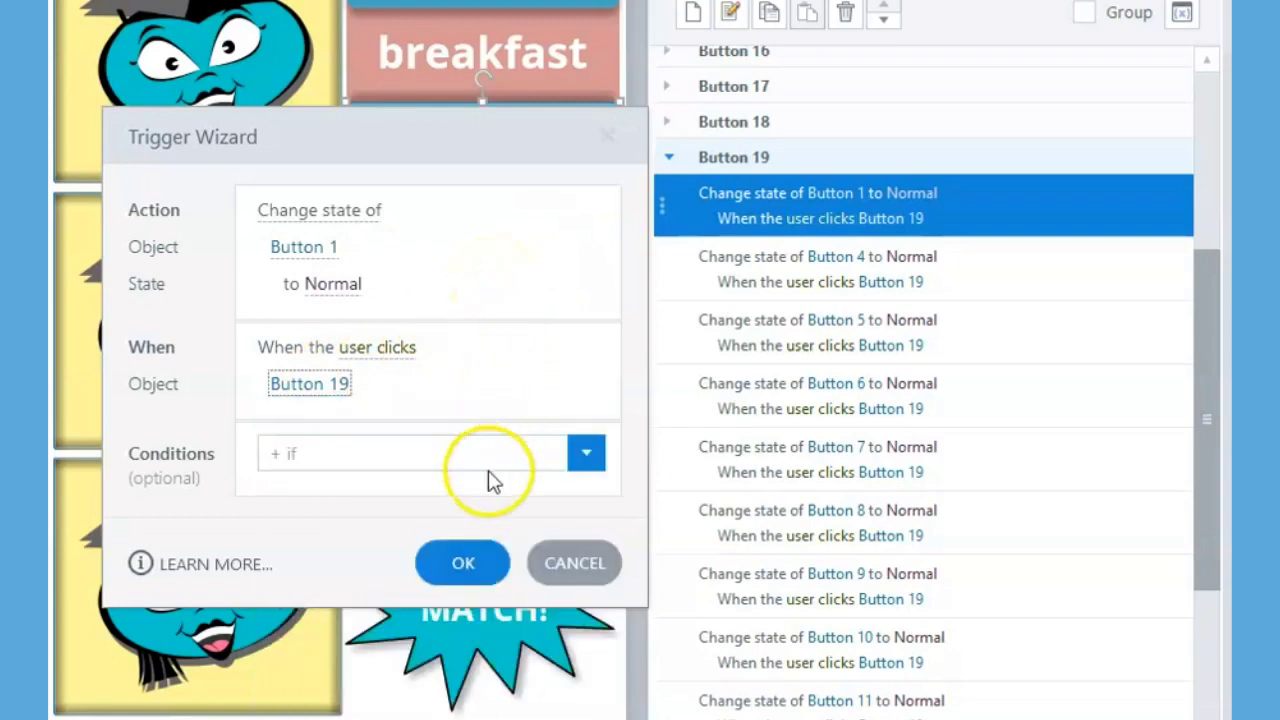
left_click(461, 562)
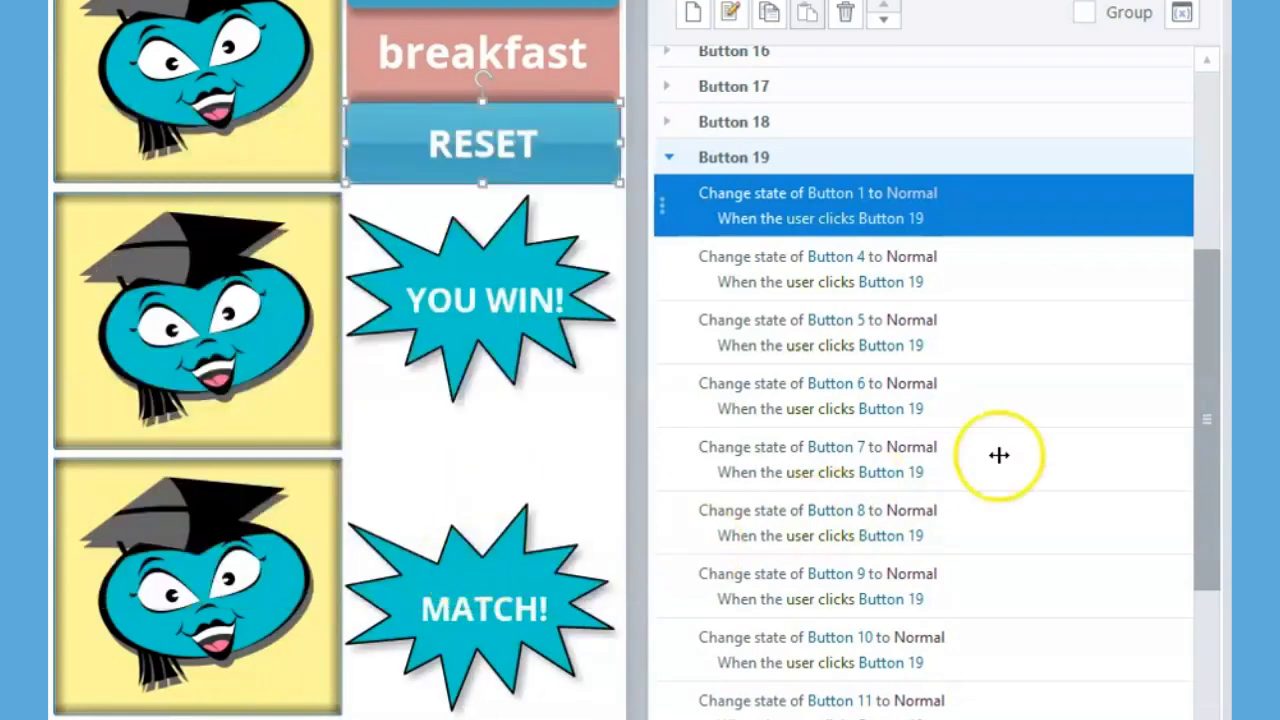
- Highlight the RESET button's triggers that set moveCount, COFFEE, TEA, TOAST and BUTTER to 0
left_click_drag(1205, 283, 1224, 600)
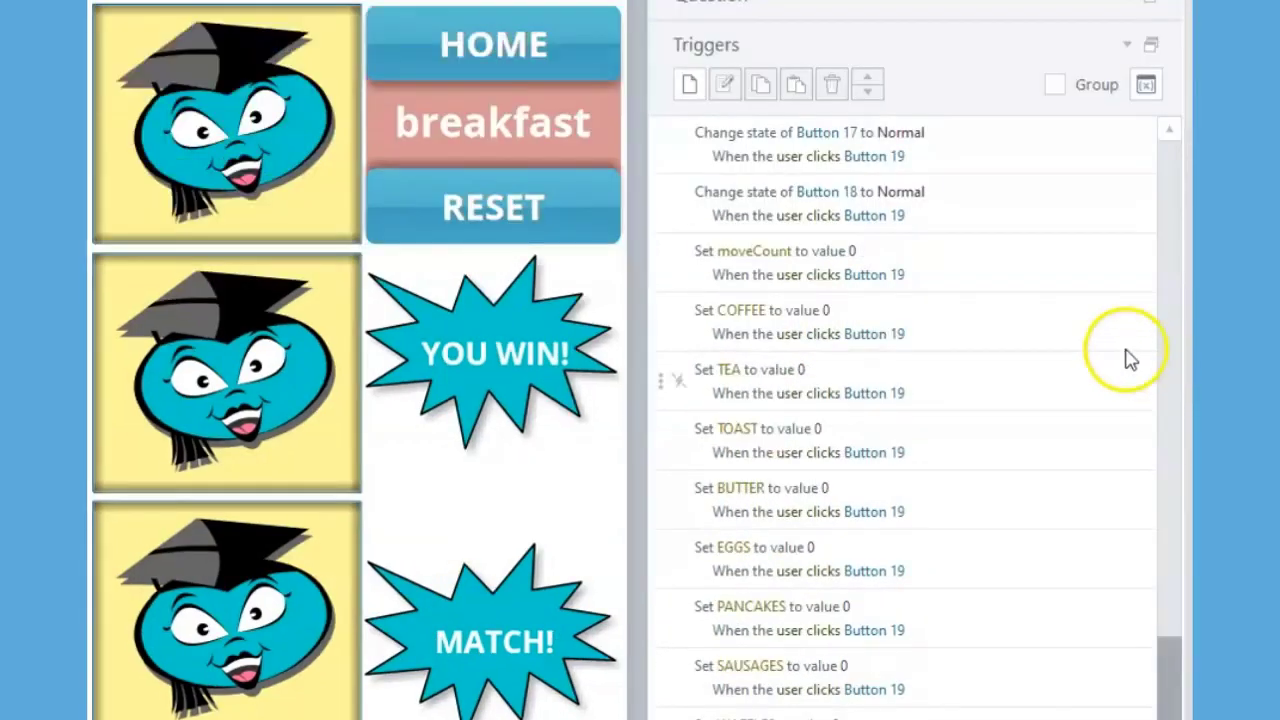
left_click(1020, 268)
left_click(1020, 322, "ctrl")
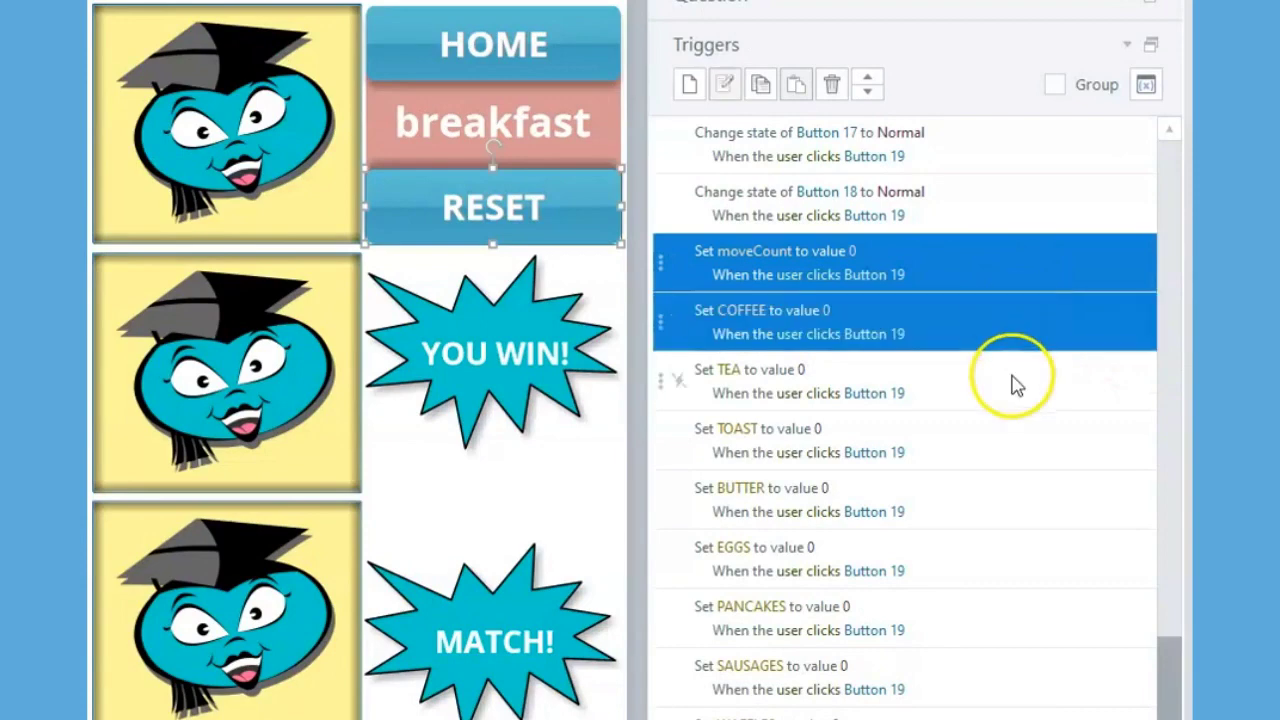
left_click(1014, 378, "ctrl")
left_click(1010, 447, "ctrl")
left_click(1012, 505, "ctrl")
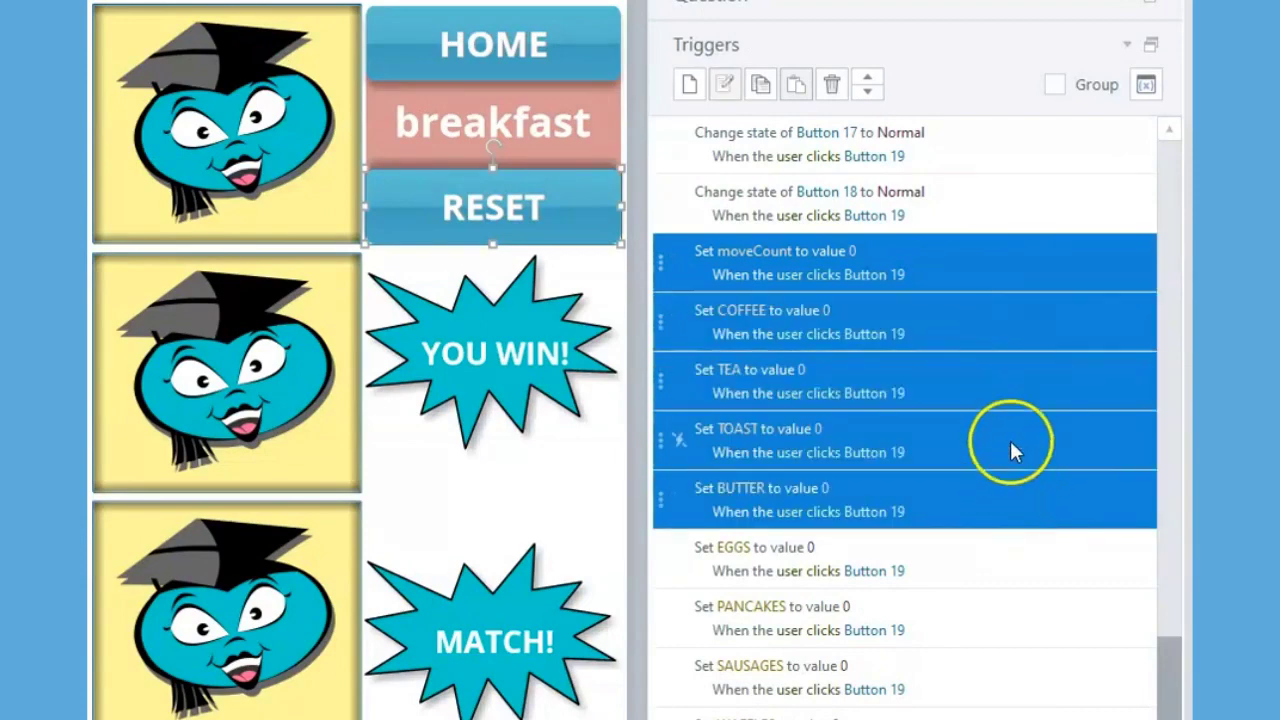
- Open the trigger that sets COFFEE to 0 and review its Adjust variable action, variable and value choices
double_click(1000, 314)
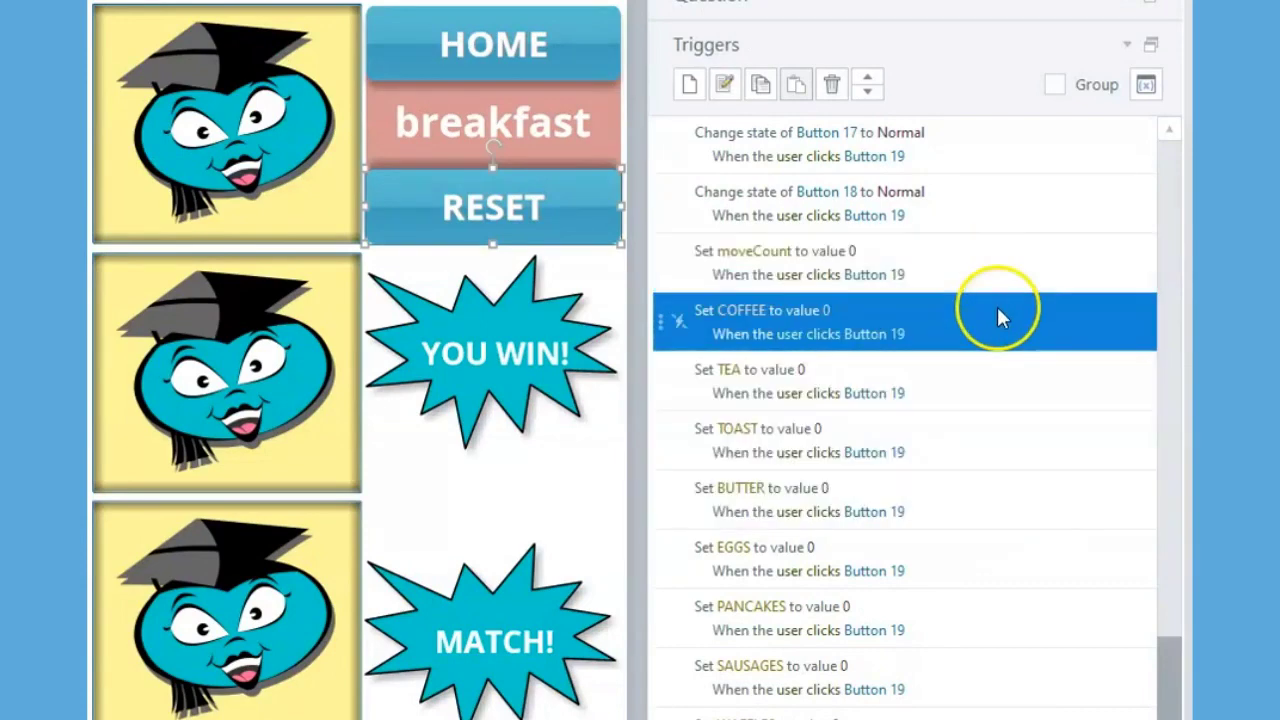
left_click(352, 125)
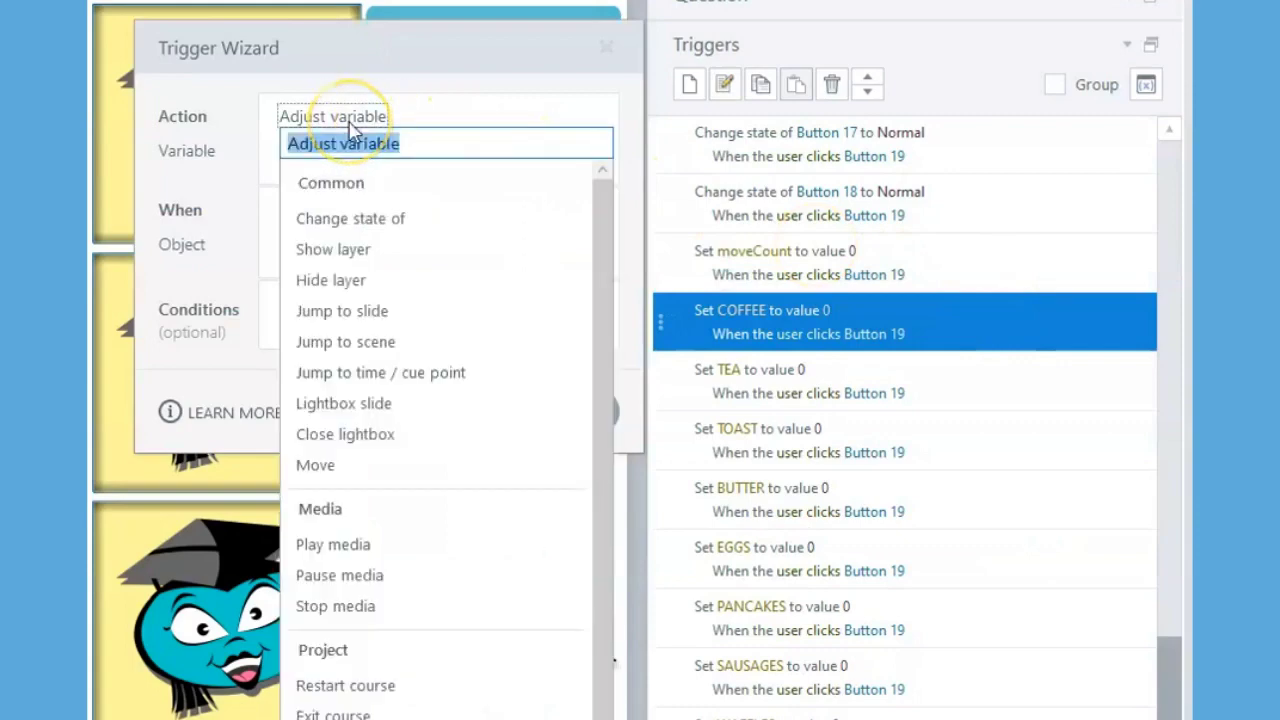
left_click(425, 124)
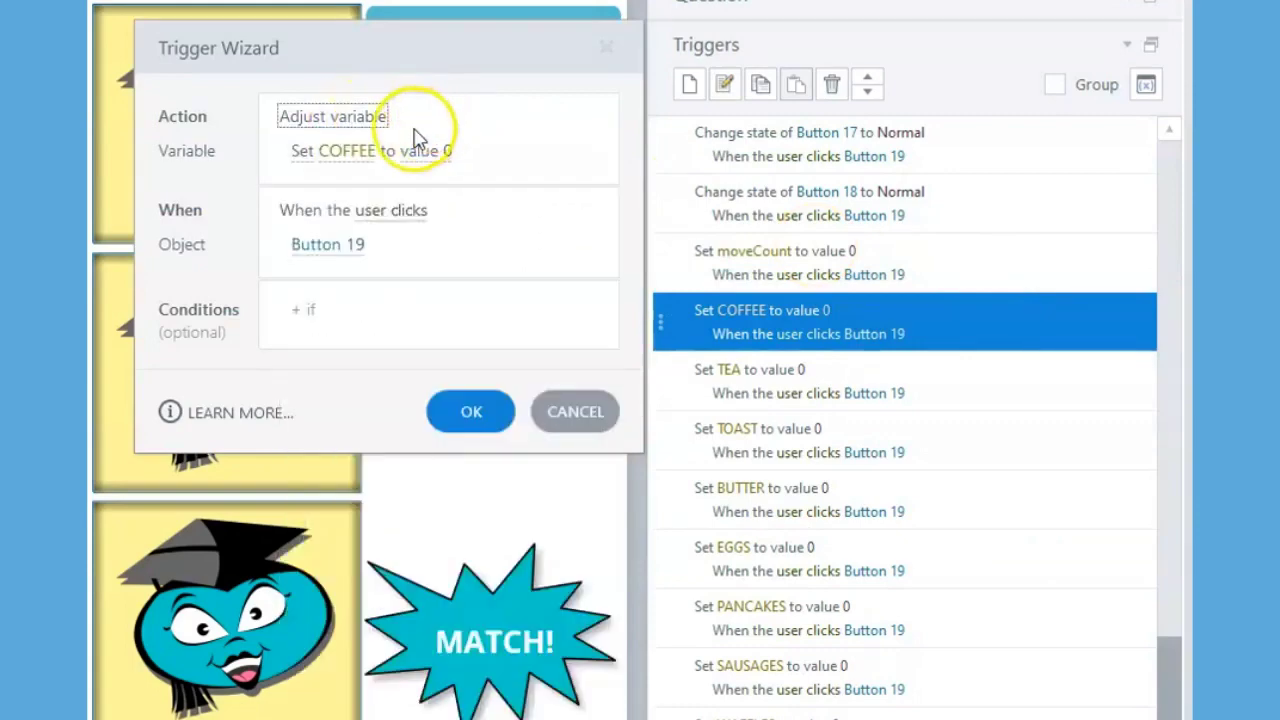
left_click(365, 155)
left_click(528, 129)
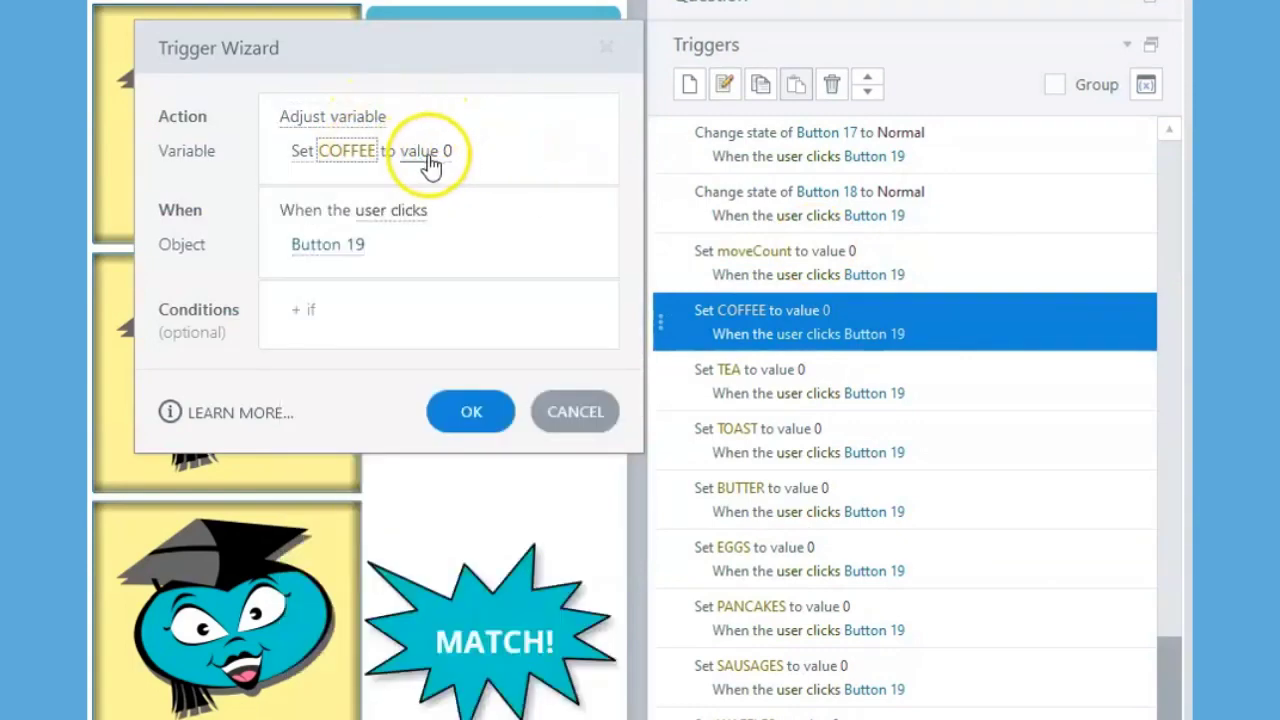
left_click(420, 158)
left_click(537, 137)
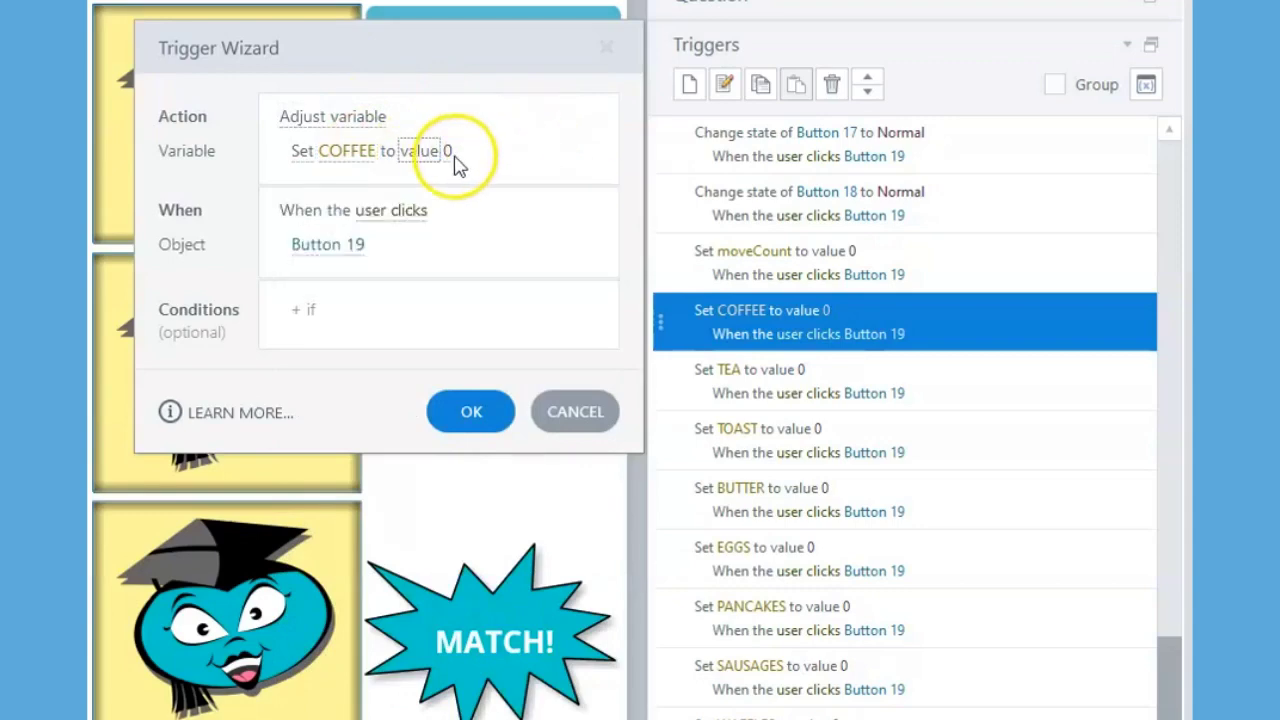
left_click(447, 158)
left_click(500, 149)
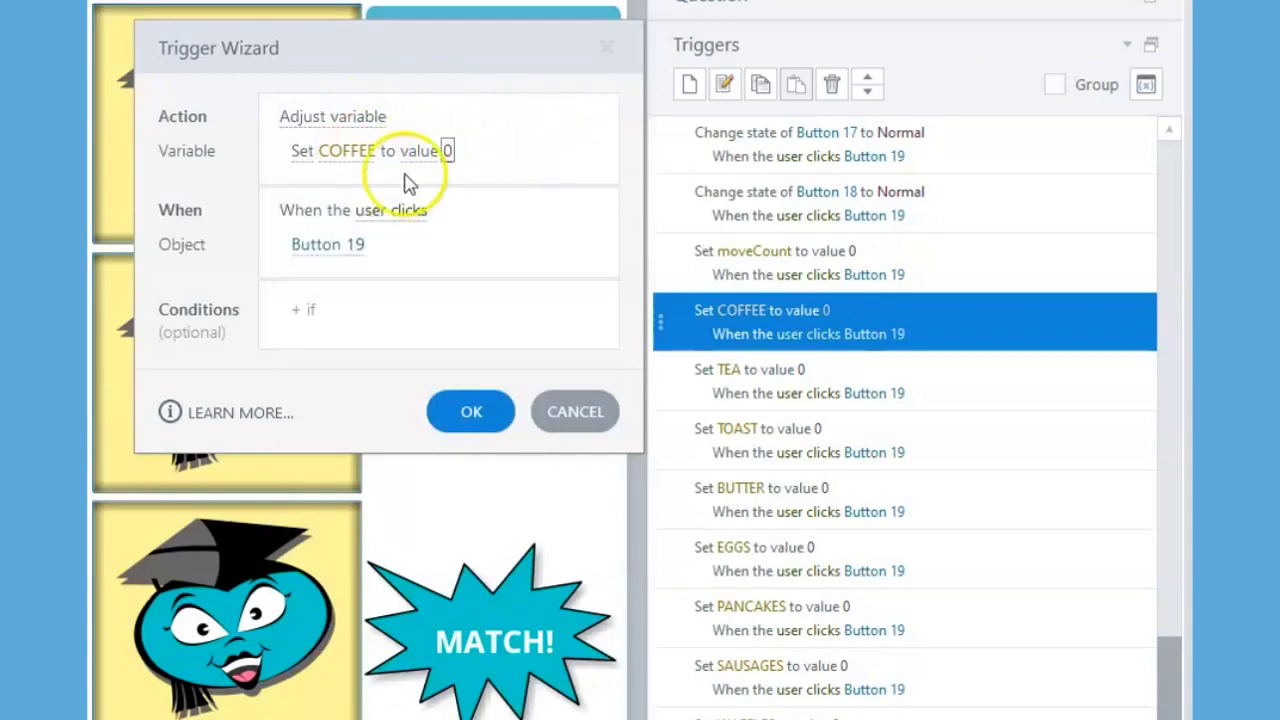
- Review the COFFEE trigger's event and clicked object, close it with its settings kept, and view the remaining RESET triggers
left_click(392, 215)
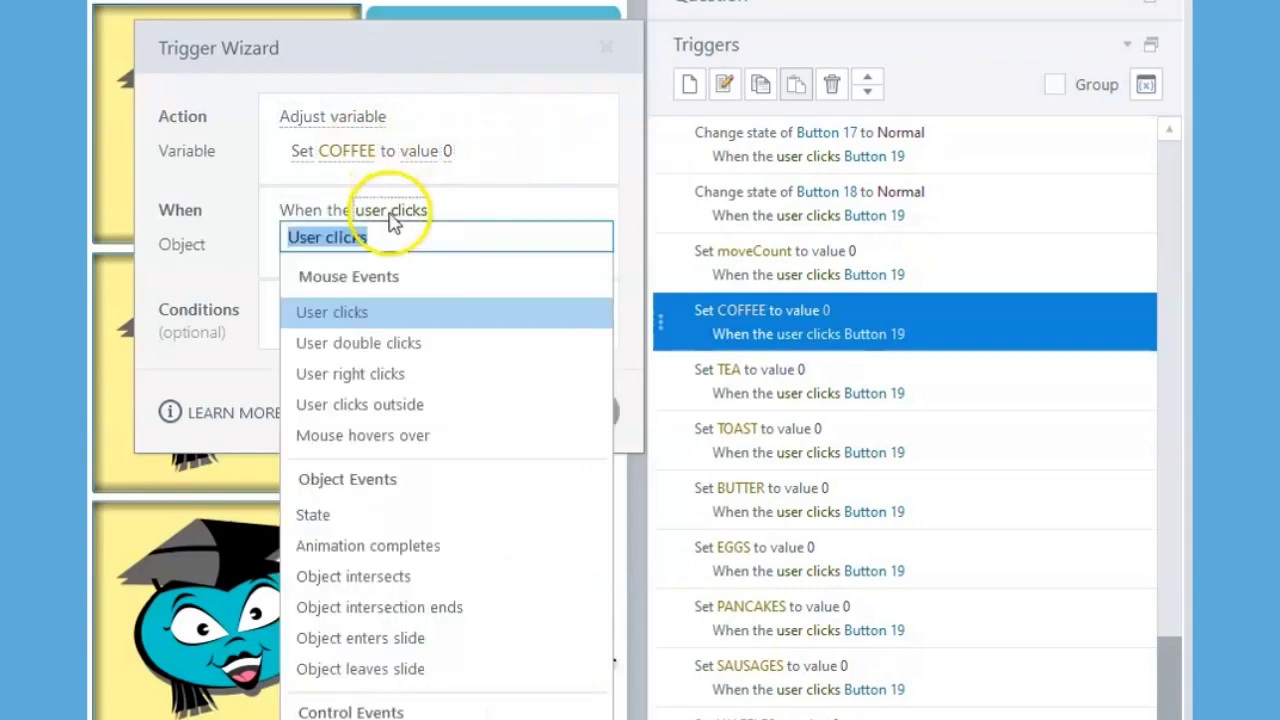
left_click(543, 163)
left_click(338, 255)
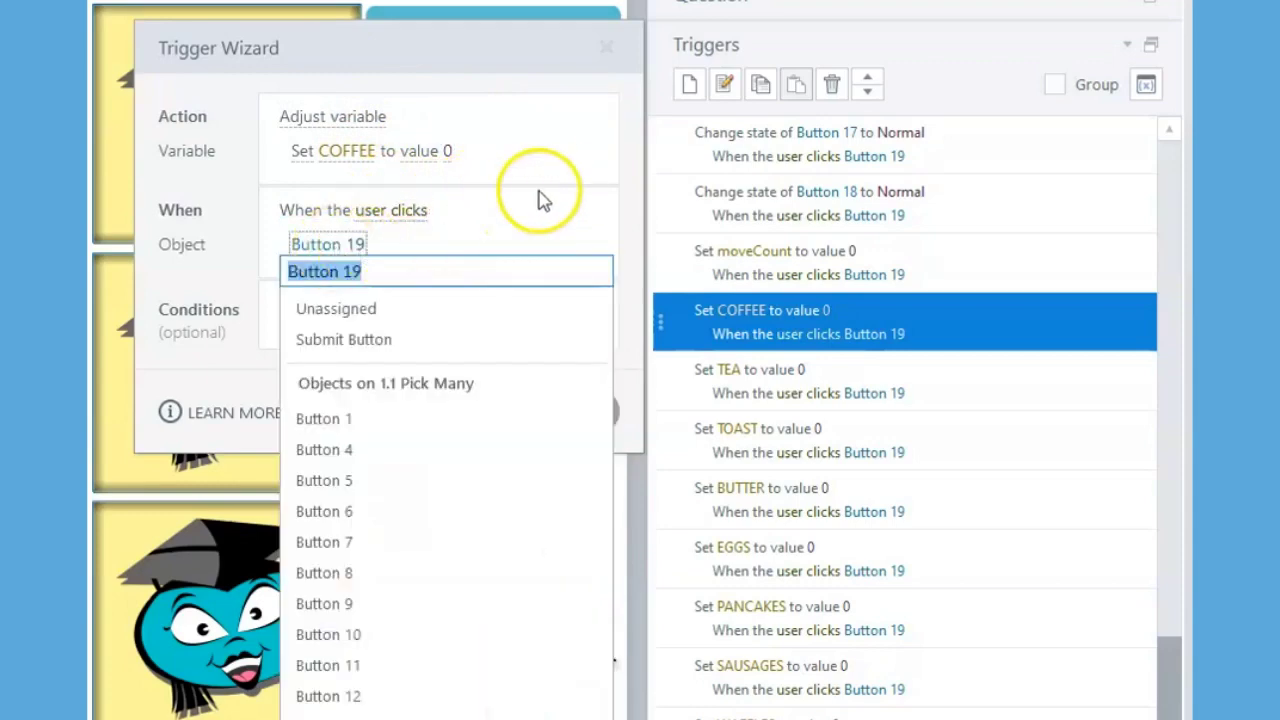
left_click(578, 182)
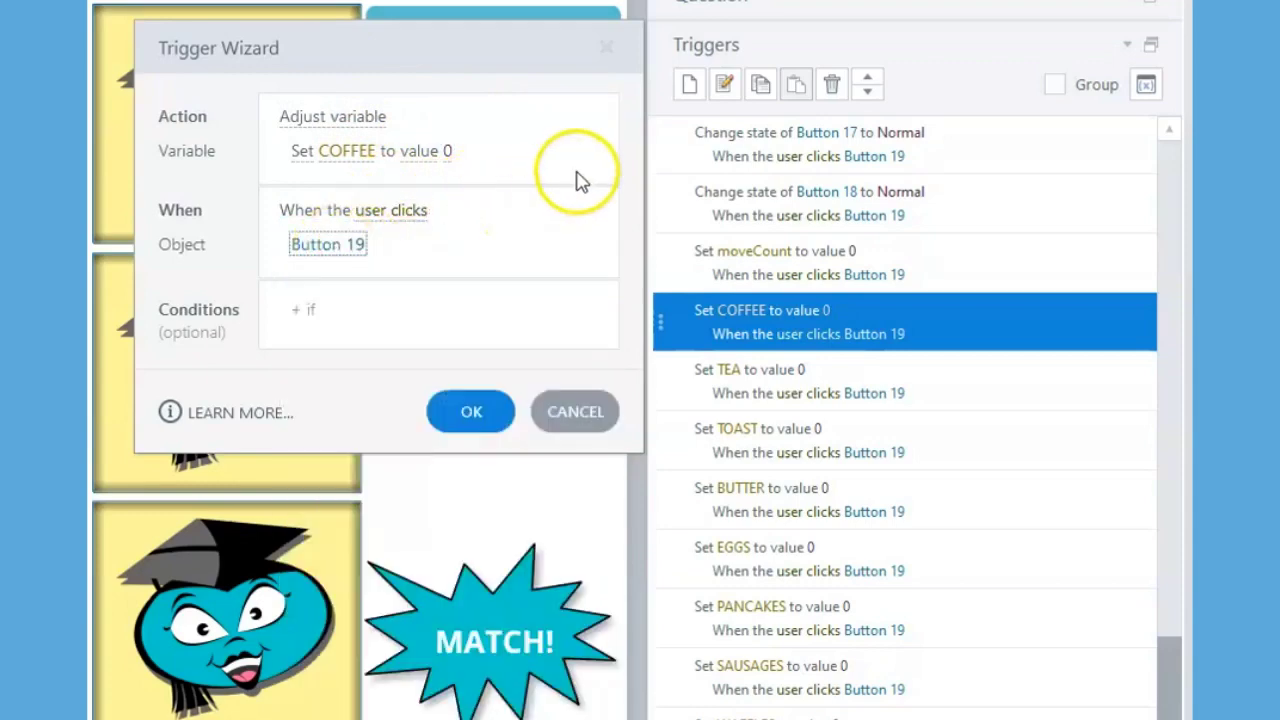
left_click(473, 410)
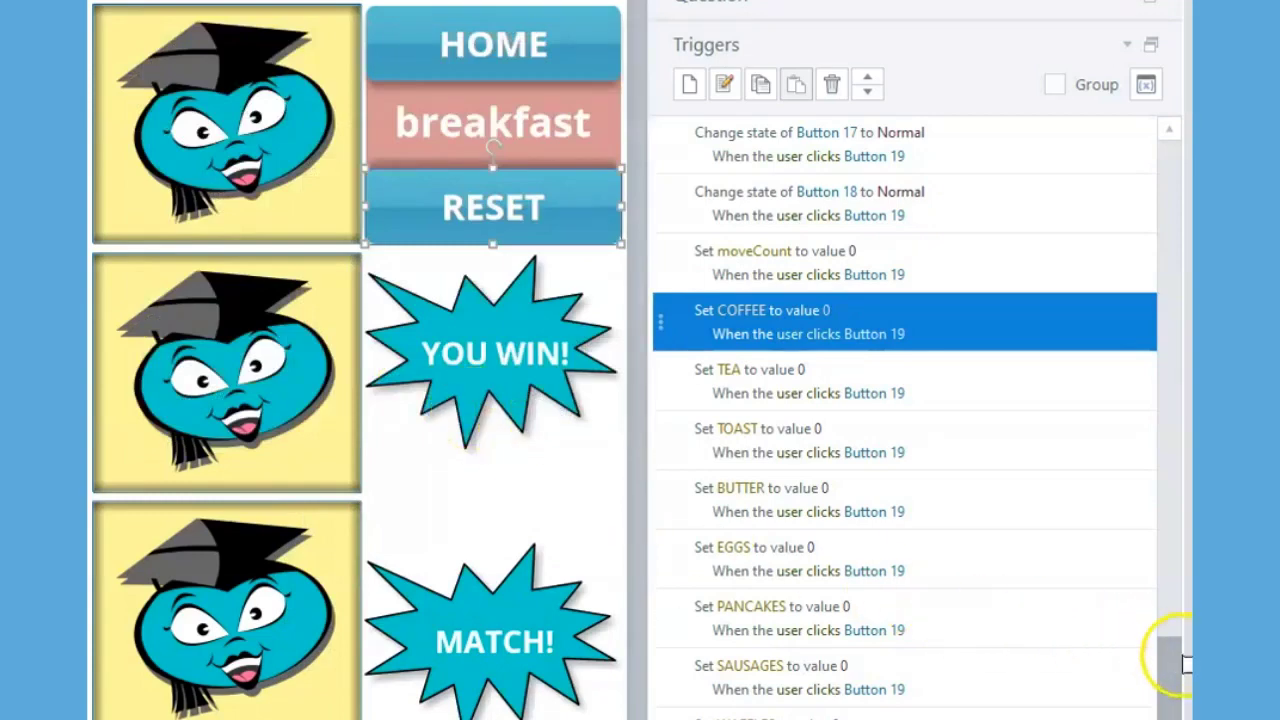
left_click_drag(1175, 678, 1172, 710)
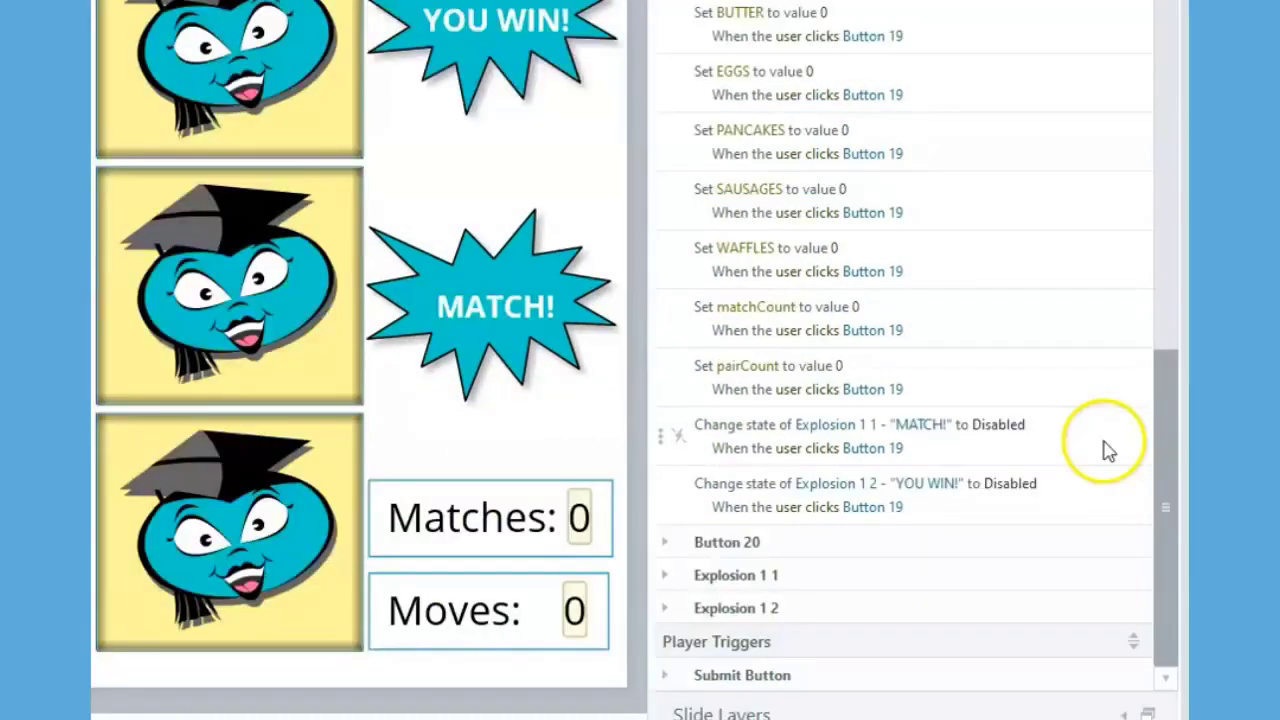
- Highlight the RESET triggers that disable MATCH! and YOU WIN!, open the MATCH! one, and review its action and object choices
left_click(1103, 436)
left_click(1096, 485, "shift")
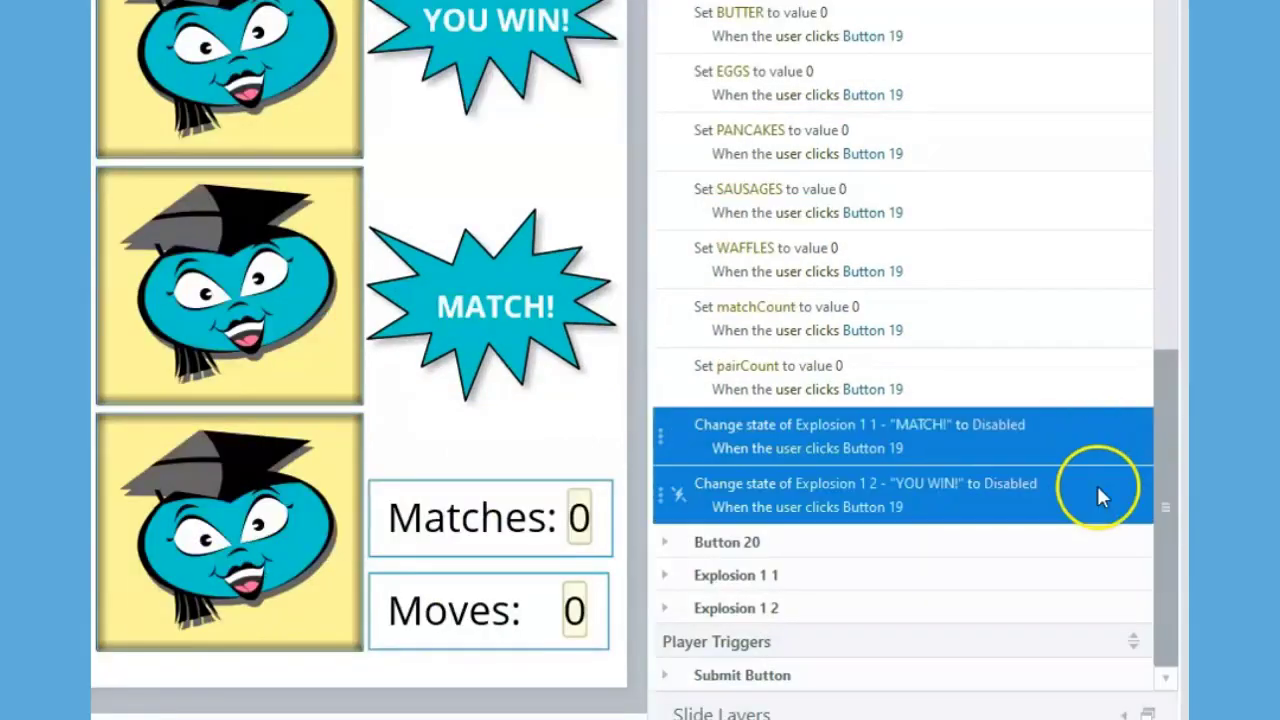
double_click(1096, 438)
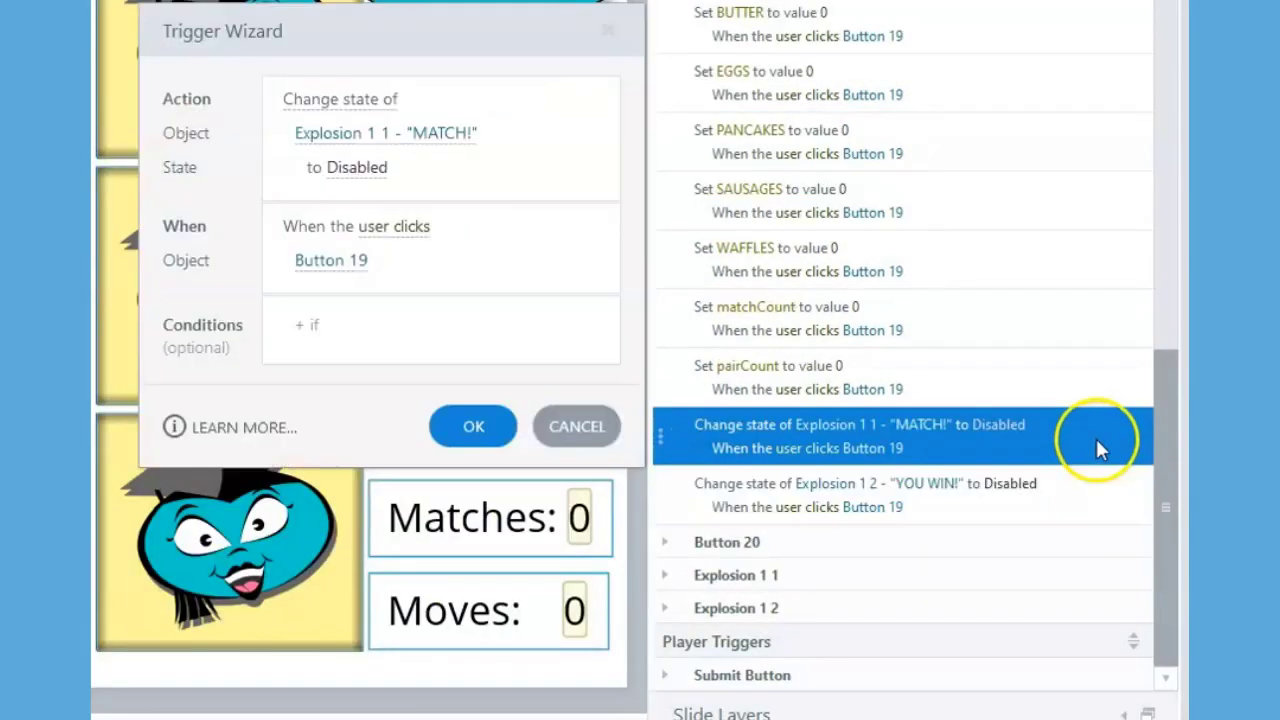
left_click(375, 102)
left_click(465, 108)
left_click(362, 133)
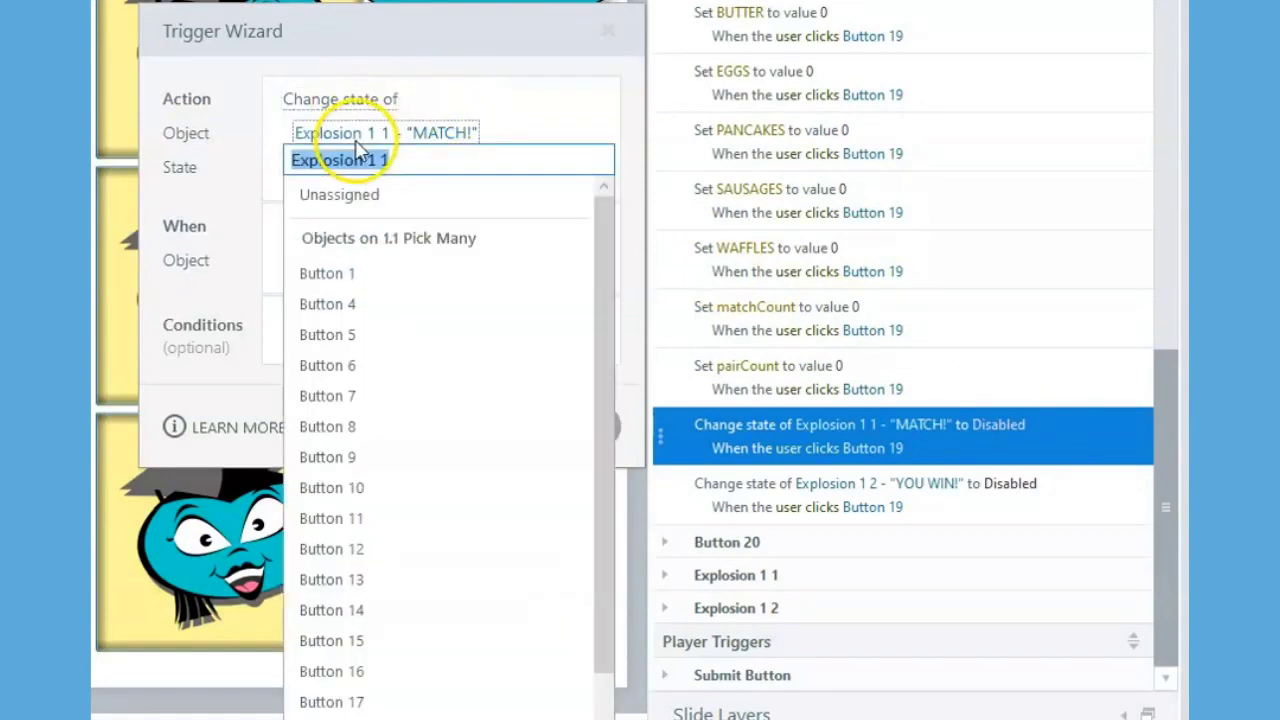
left_click(471, 135)
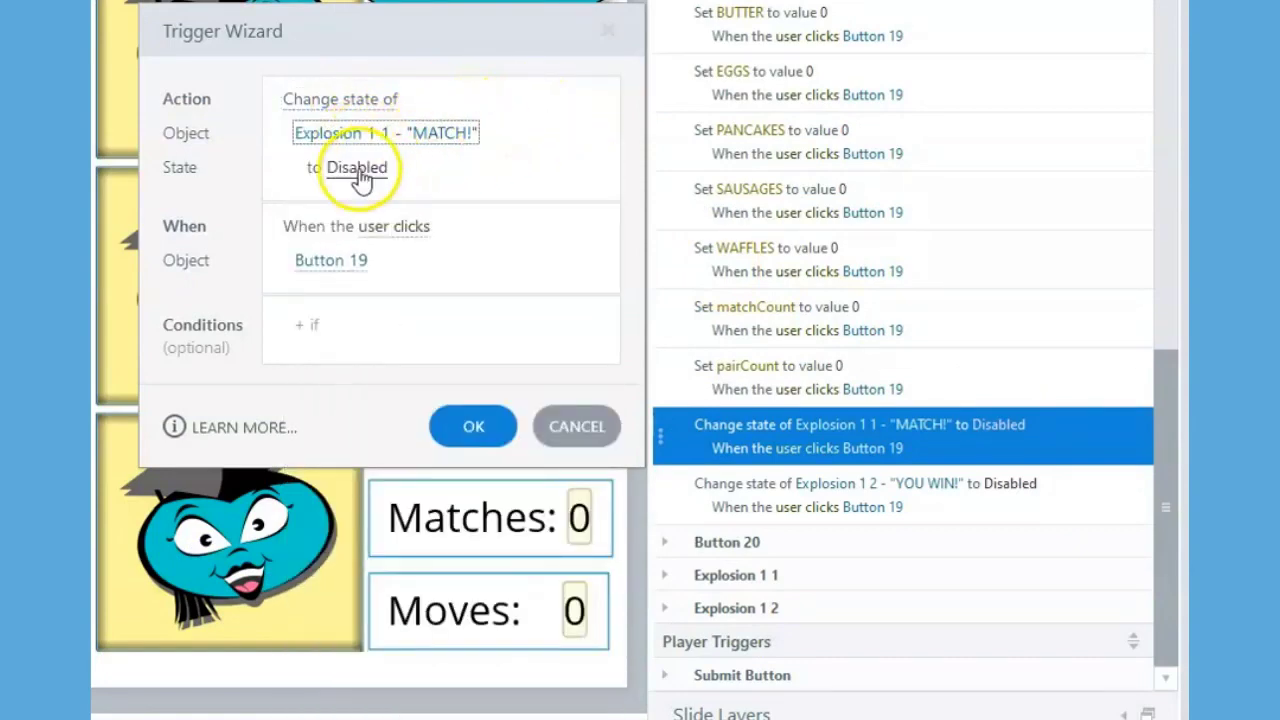
- Review the MATCH! trigger's state, event and clicked object, close it with its settings kept, and open the YOU WIN! trigger
left_click(360, 170)
left_click(540, 142)
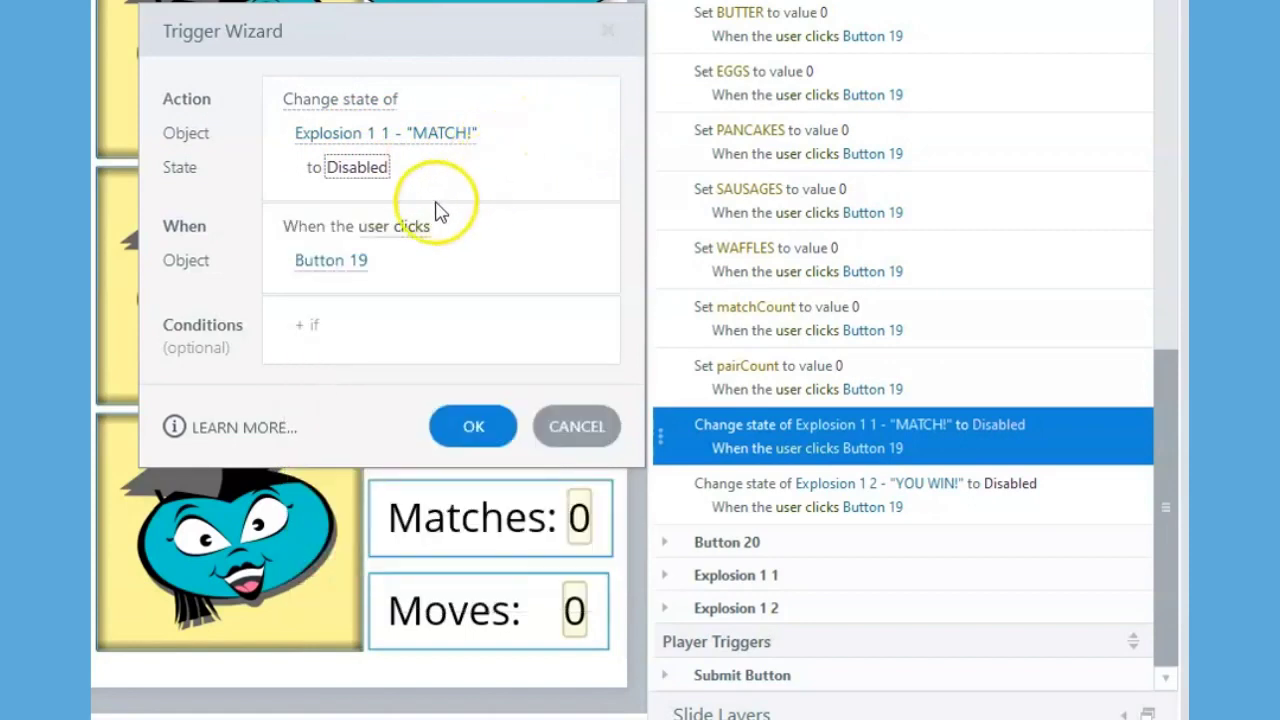
left_click(400, 230)
left_click(558, 170)
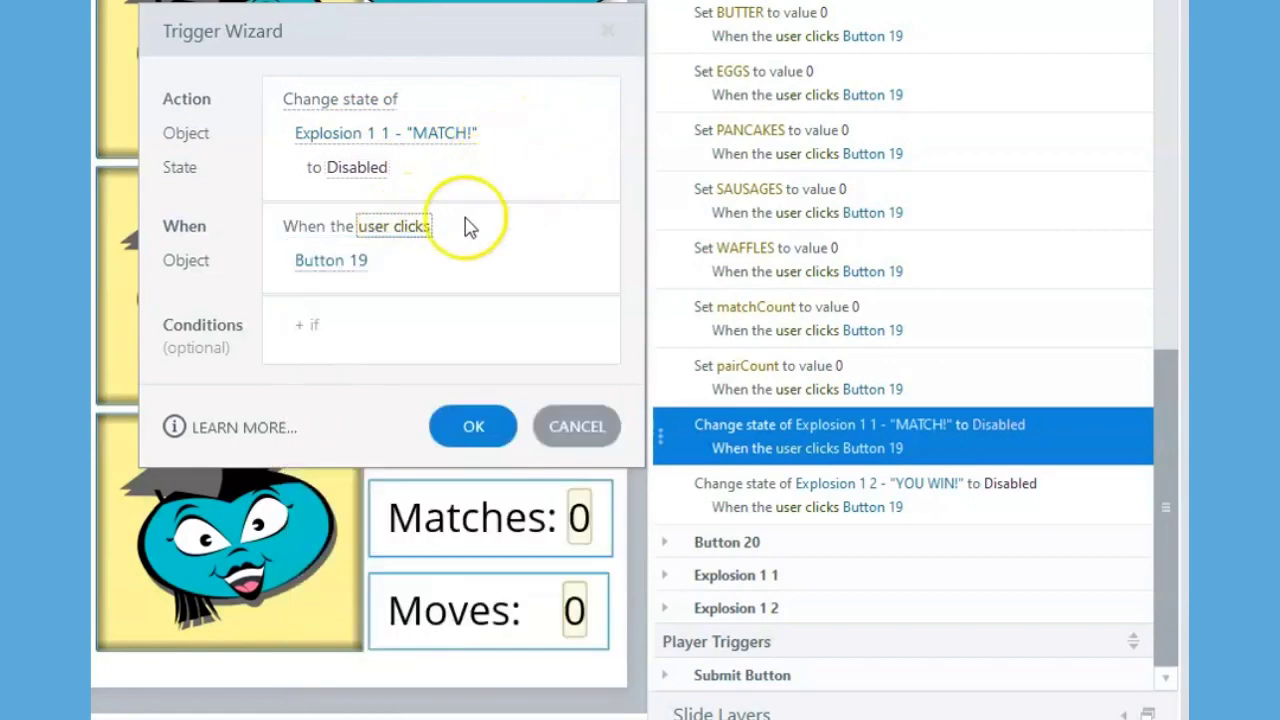
left_click(345, 265)
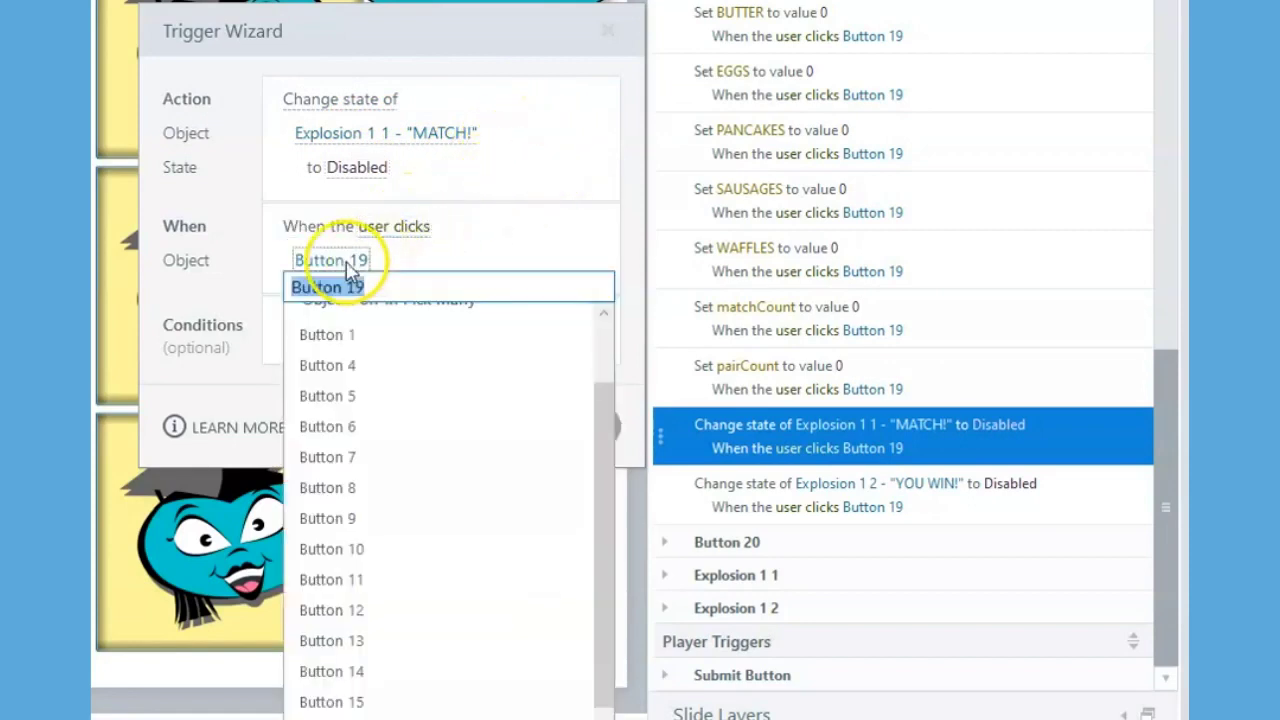
left_click(570, 188)
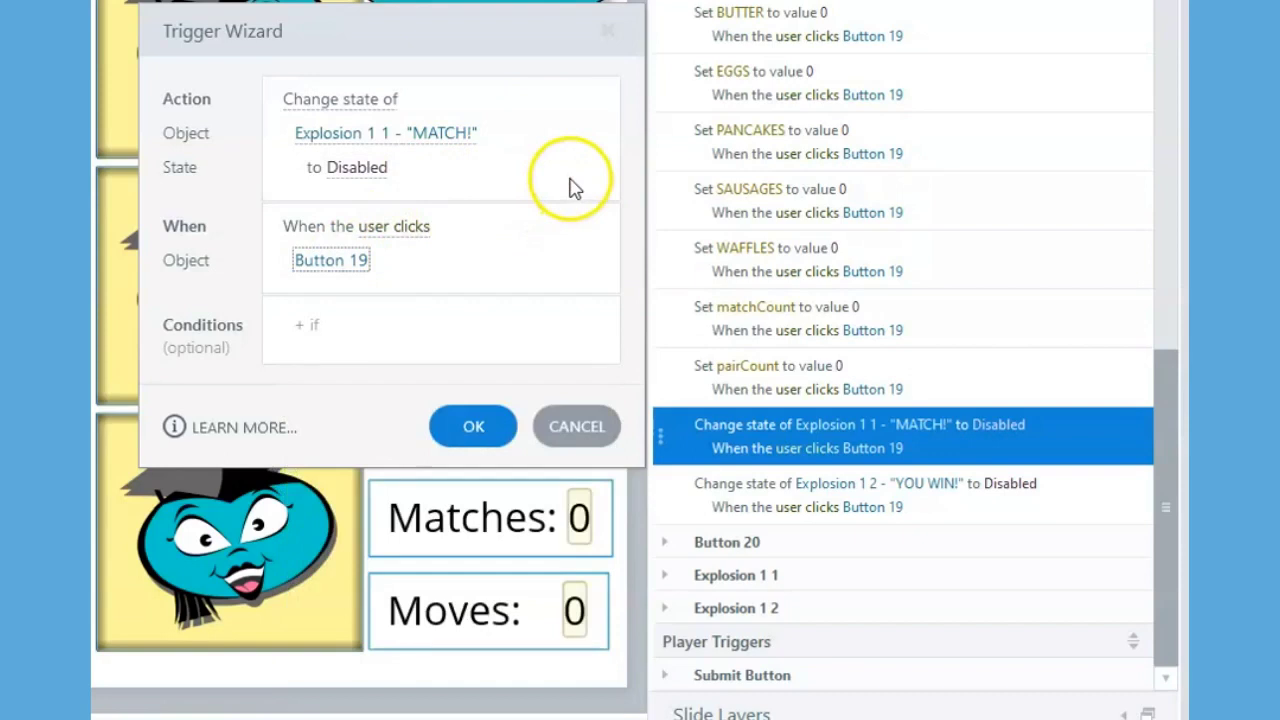
left_click(470, 428)
double_click(1066, 496)
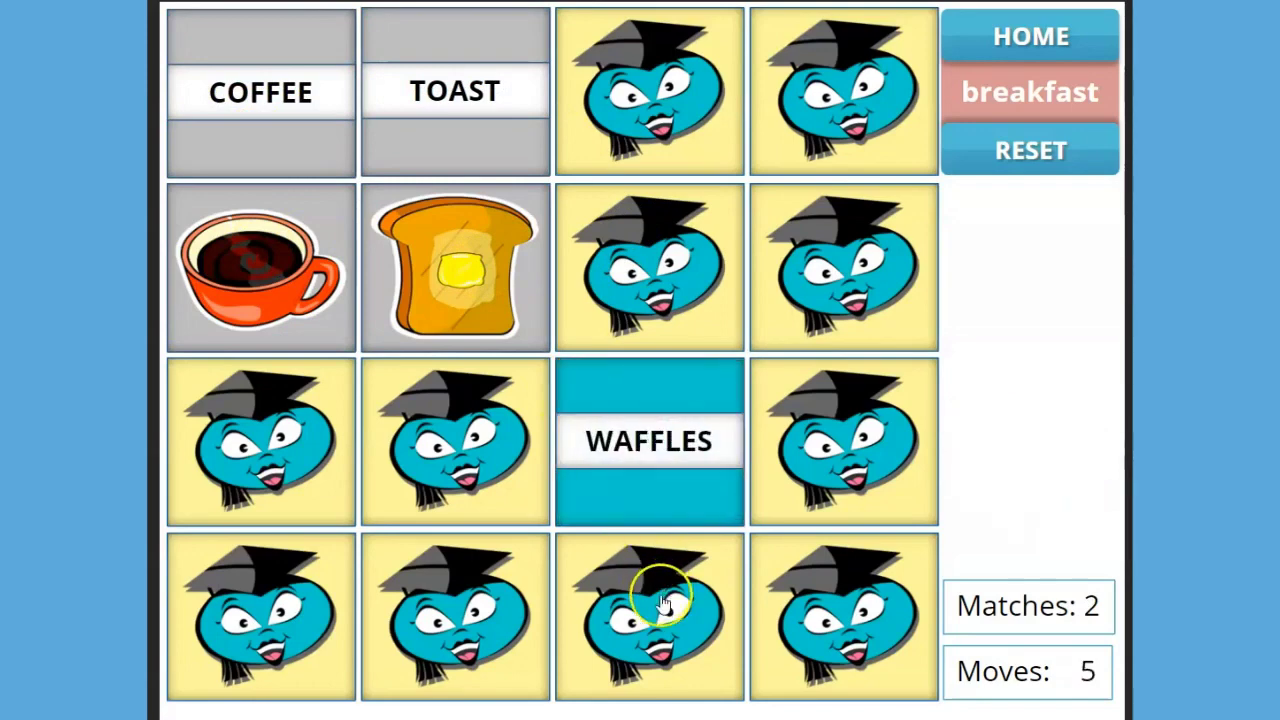
- Turn over the waffles picture card to match the WAFFLES card, and reset the breakfast game
left_click(651, 610)
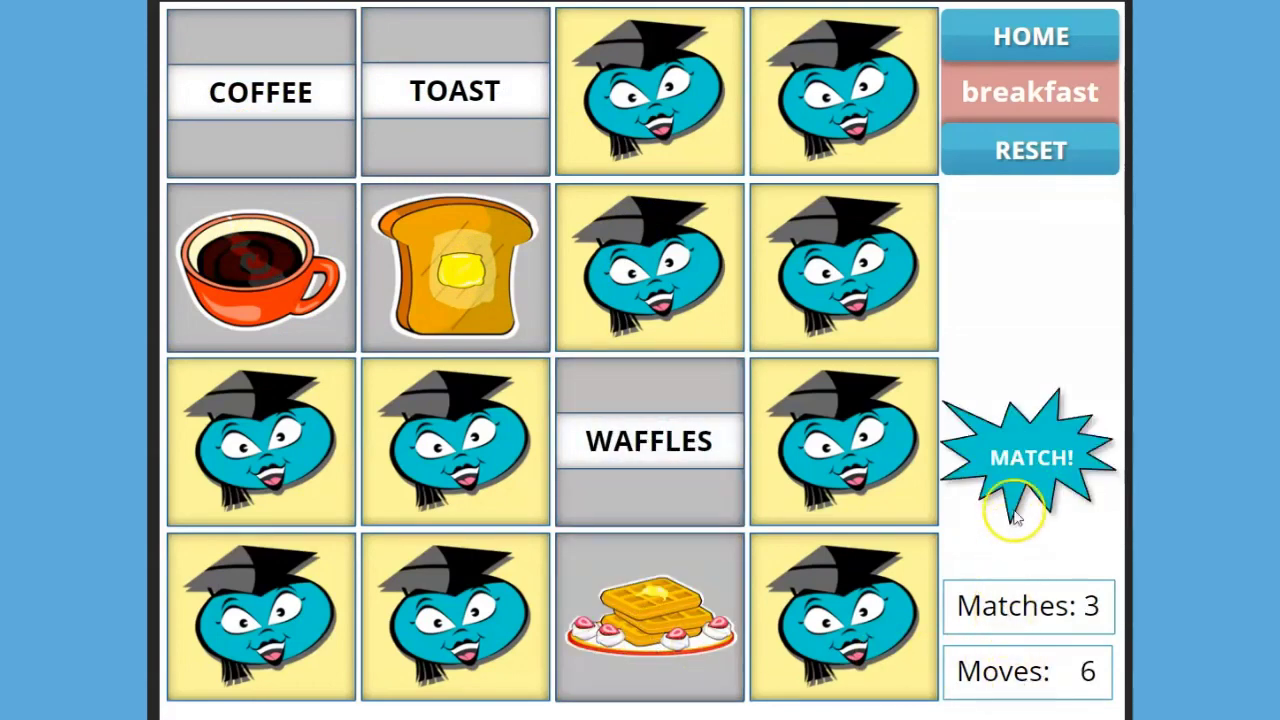
left_click(1003, 150)
left_click(860, 145)
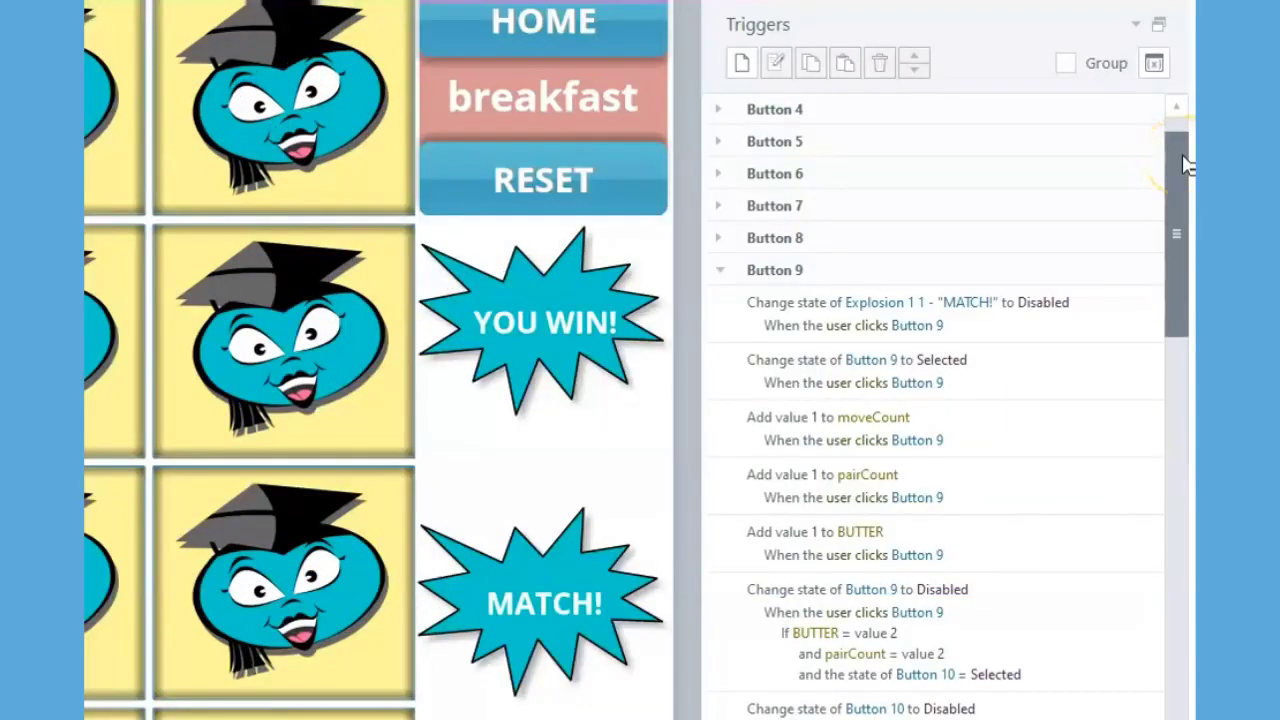
- Collapse Button 9's trigger list, expand it again, and look through all of its triggers
left_click_drag(1185, 165, 1185, 186)
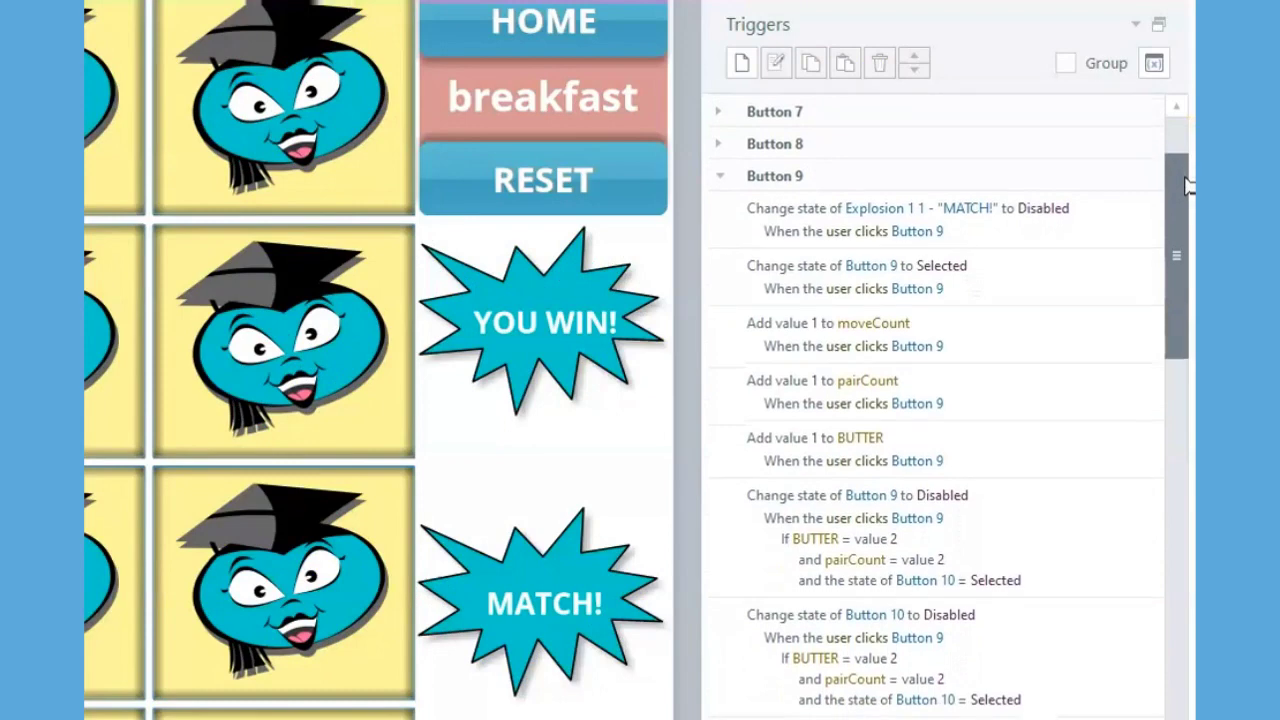
left_click(720, 177)
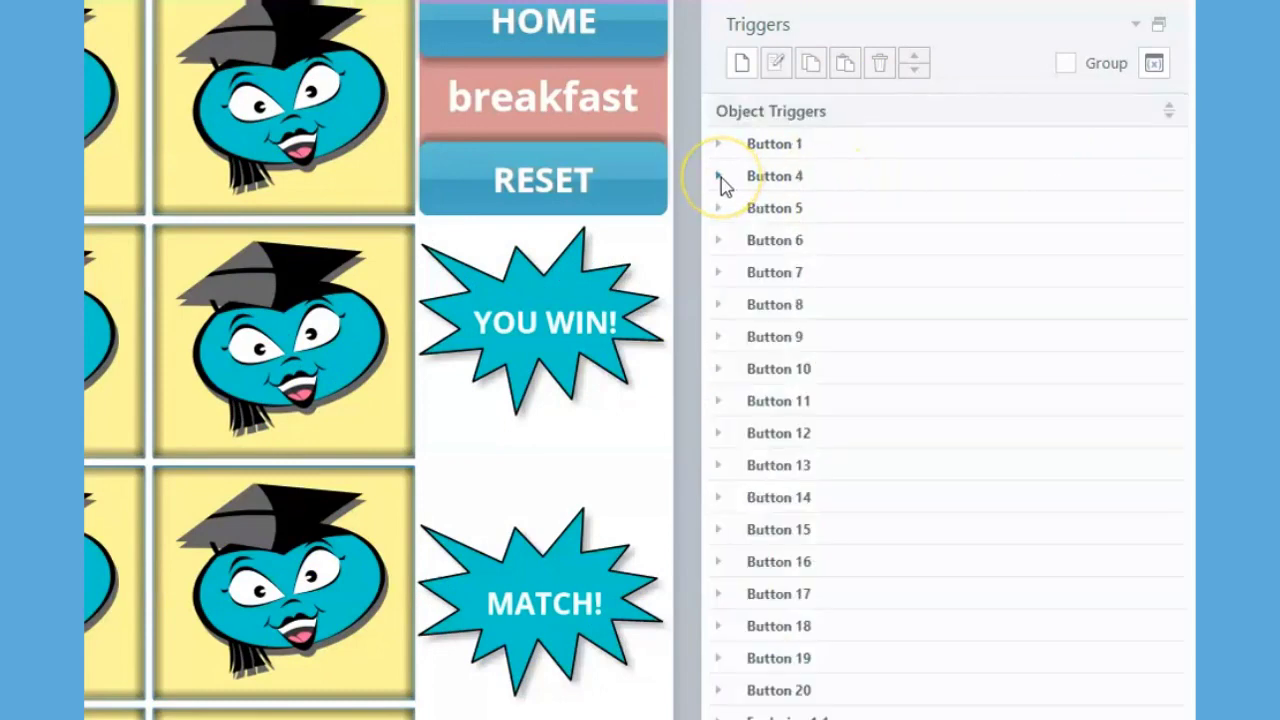
left_click(719, 337)
left_click_drag(1177, 163, 1180, 719)
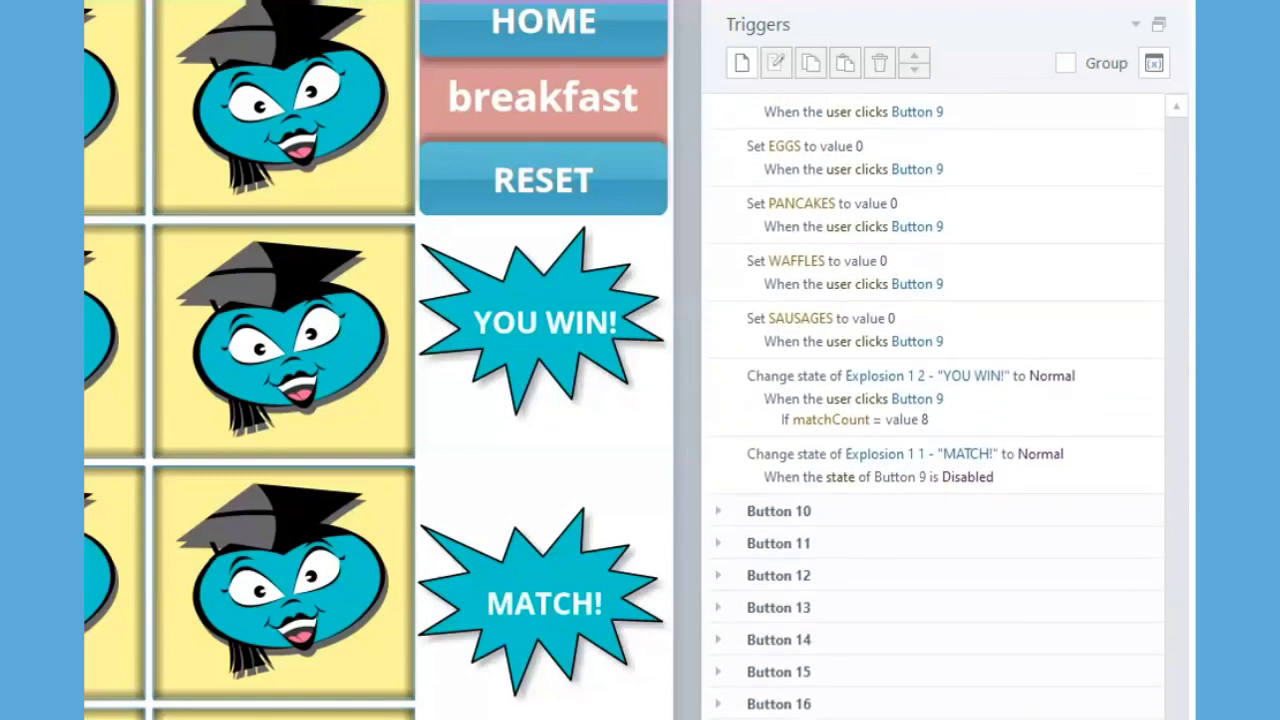
scroll(1091, 379, "up", 5)
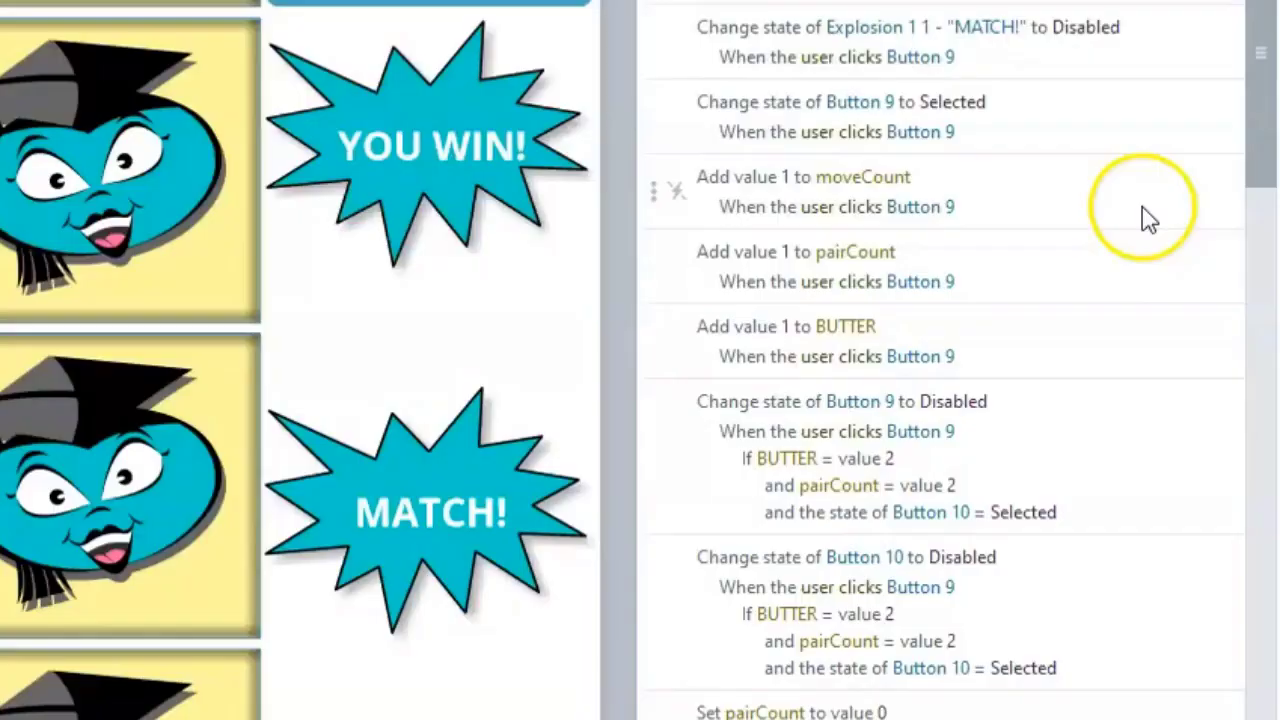
- Highlight Button 9's triggers that add 1 to pairCount and set pairCount to 0, and view the triggers below them
left_click(1017, 258)
left_click_drag(1257, 108, 1266, 172)
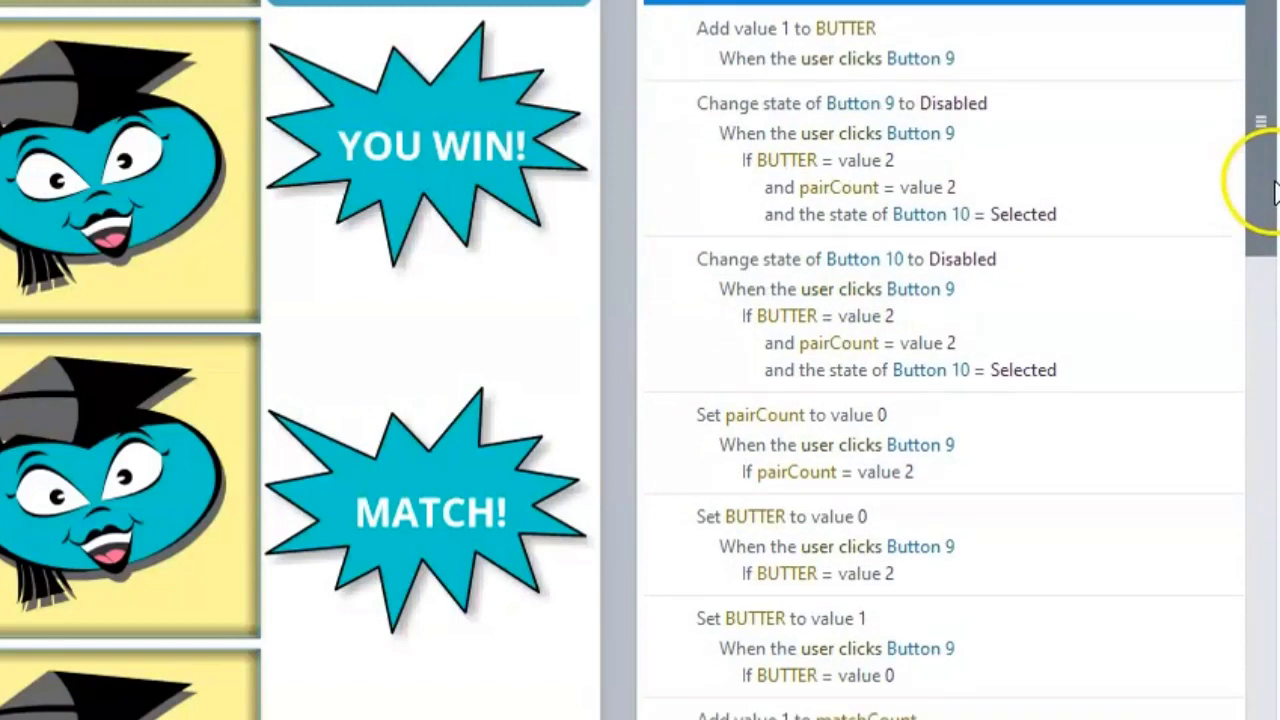
left_click(1126, 445)
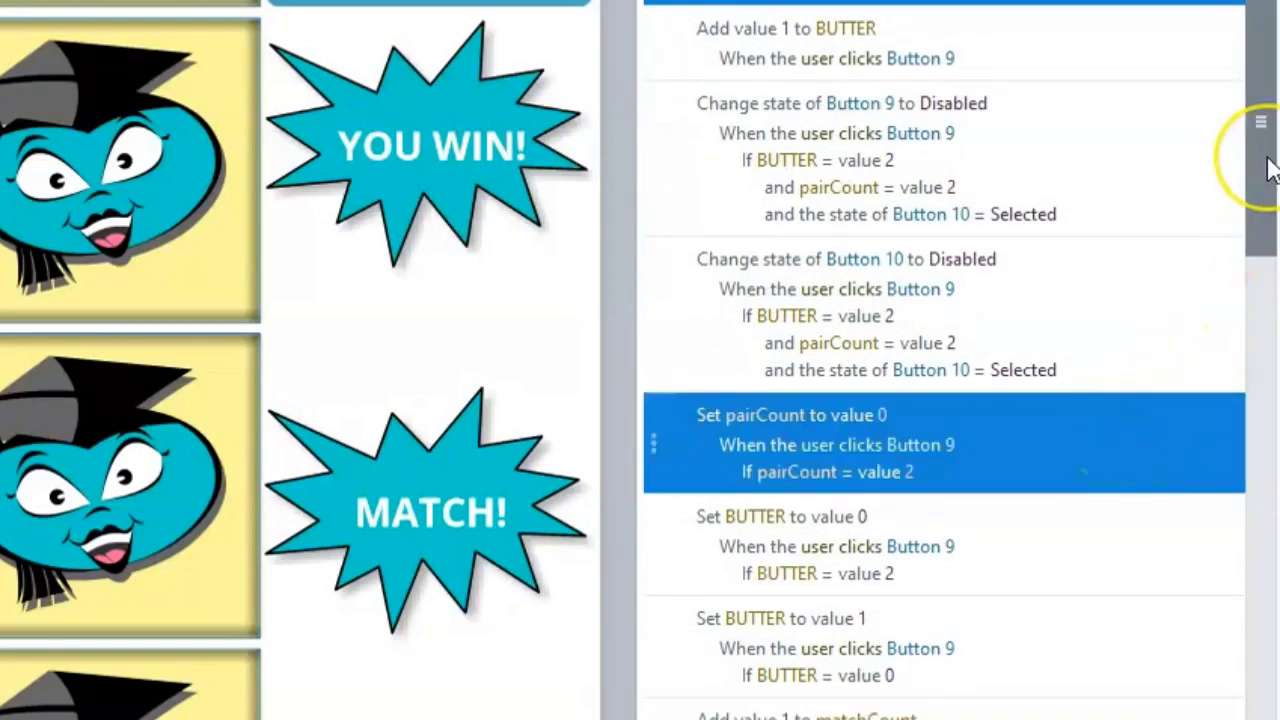
left_click_drag(1270, 168, 1272, 195)
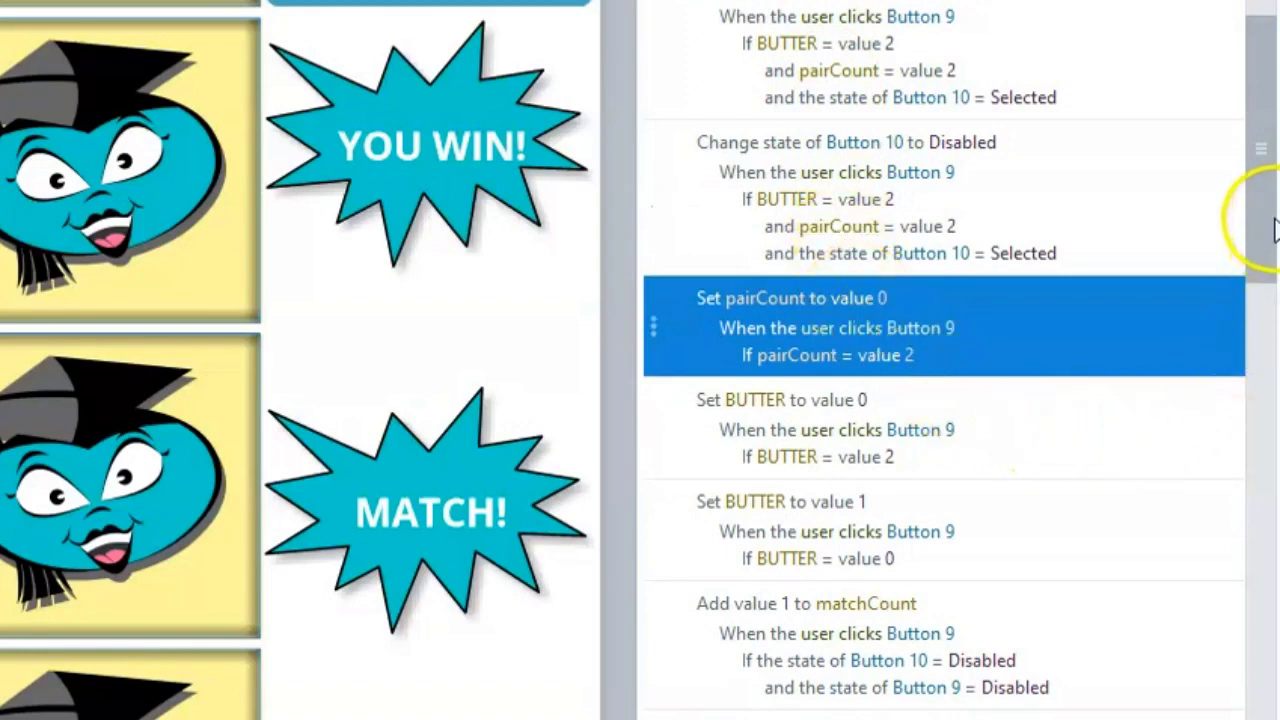
left_click_drag(1275, 228, 1270, 303)
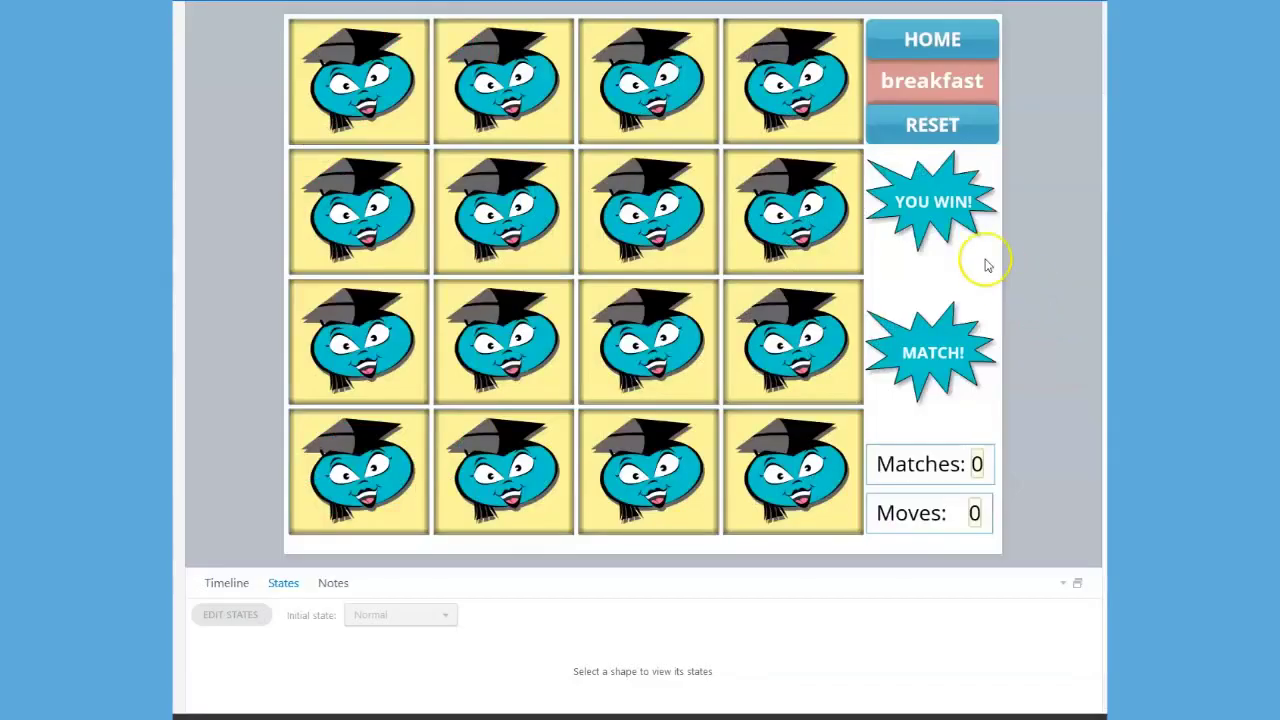
- Select the fourth card in the first row (Button 9) and preview its Normal, Selected and Disabled states
left_click(800, 110)
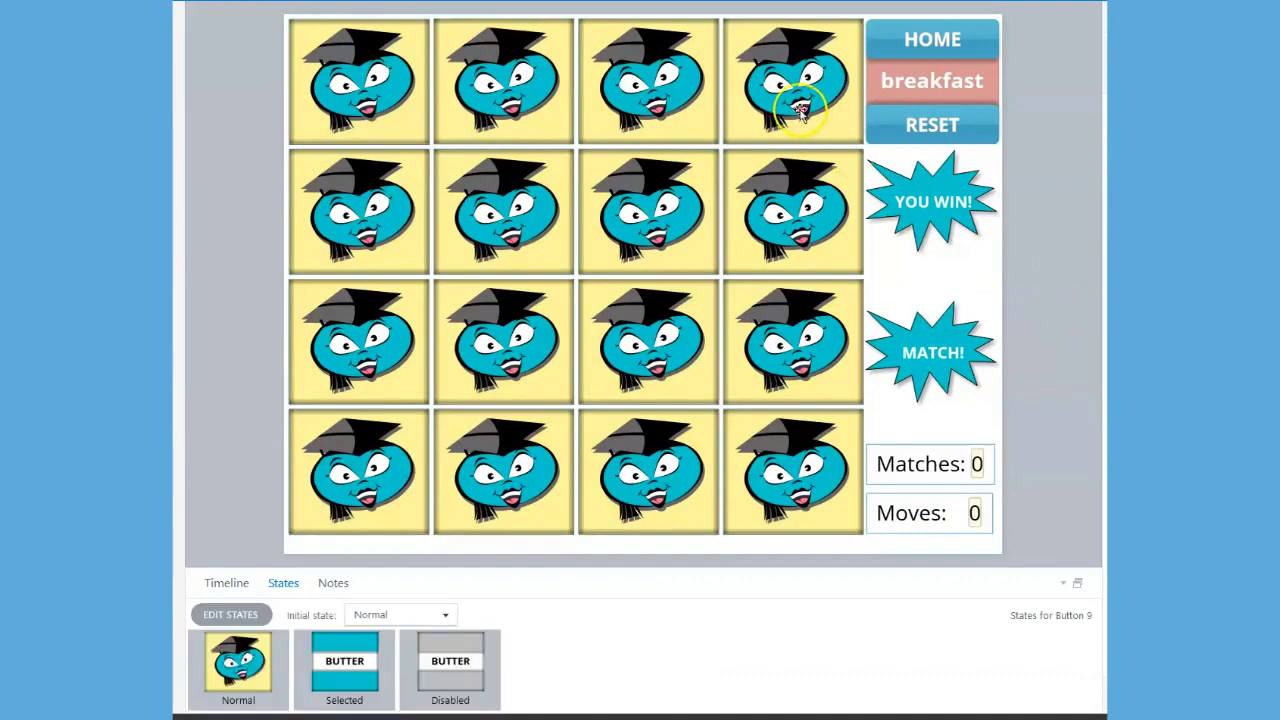
left_click(248, 660)
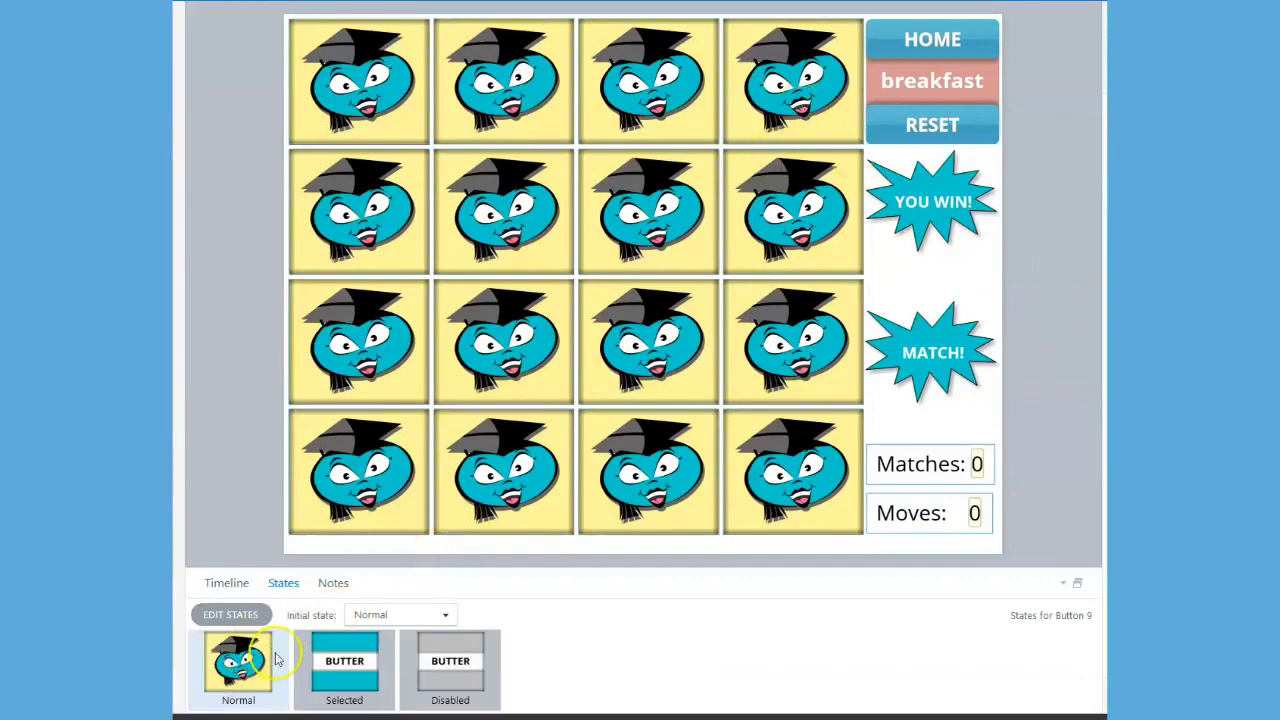
left_click(344, 662)
left_click(450, 668)
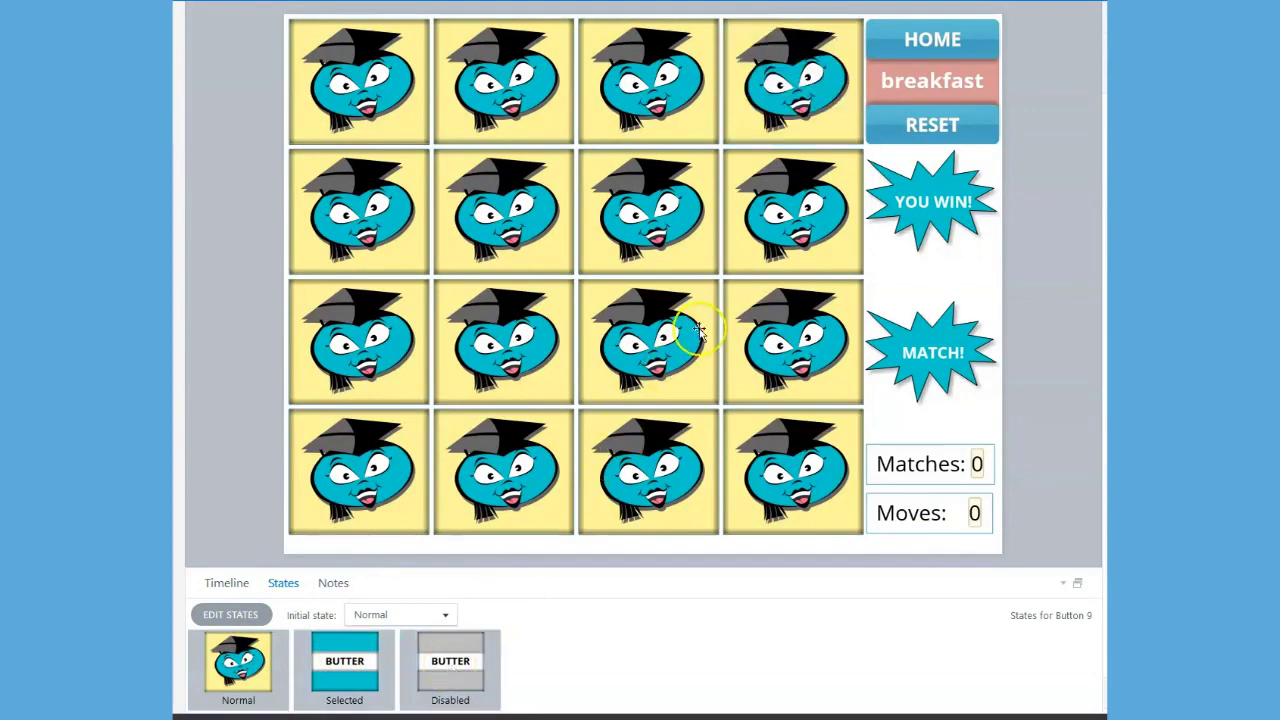
- Select the fourth card in the second row (Button 10) and preview its Normal, Selected and Disabled states
left_click(747, 257)
left_click(748, 256)
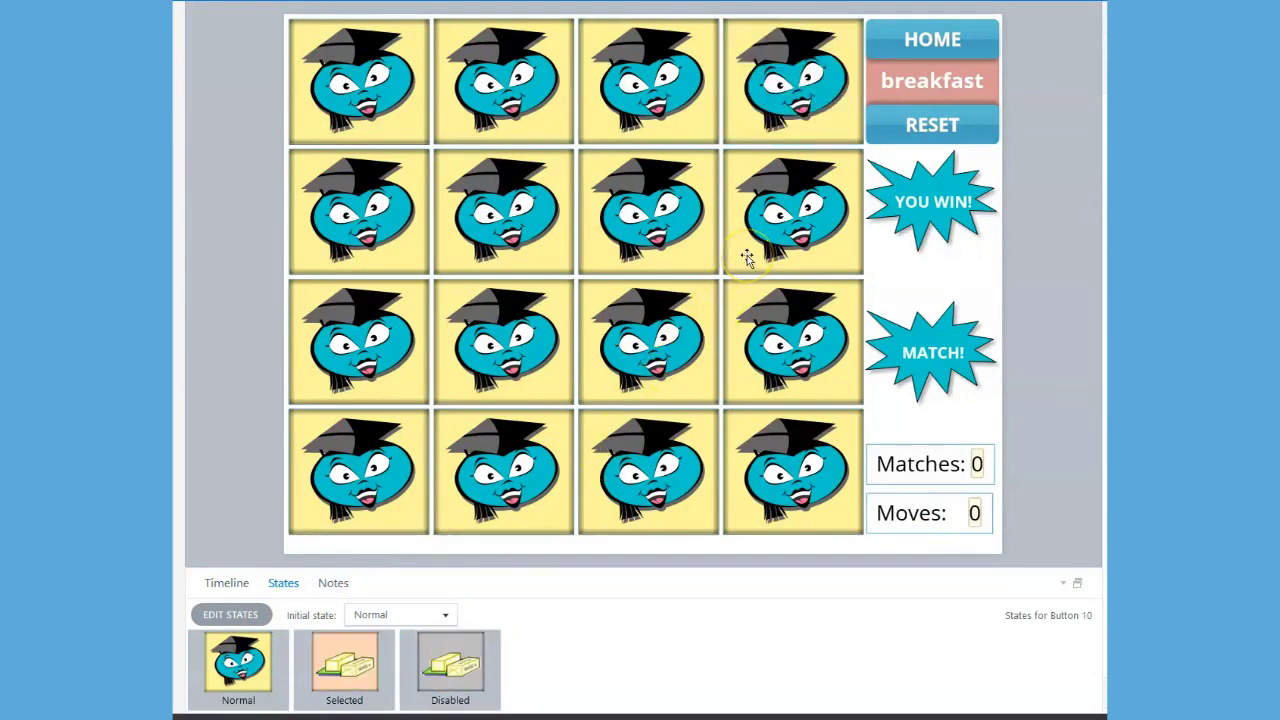
left_click(252, 688)
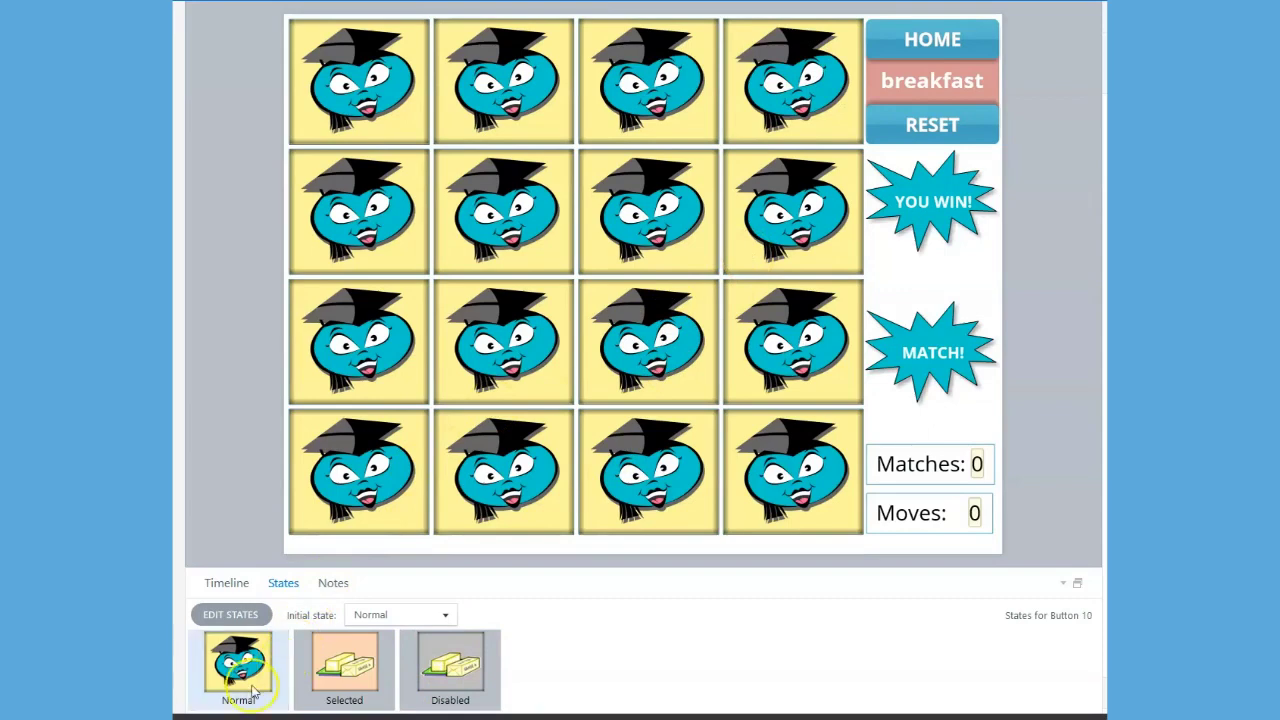
left_click(343, 680)
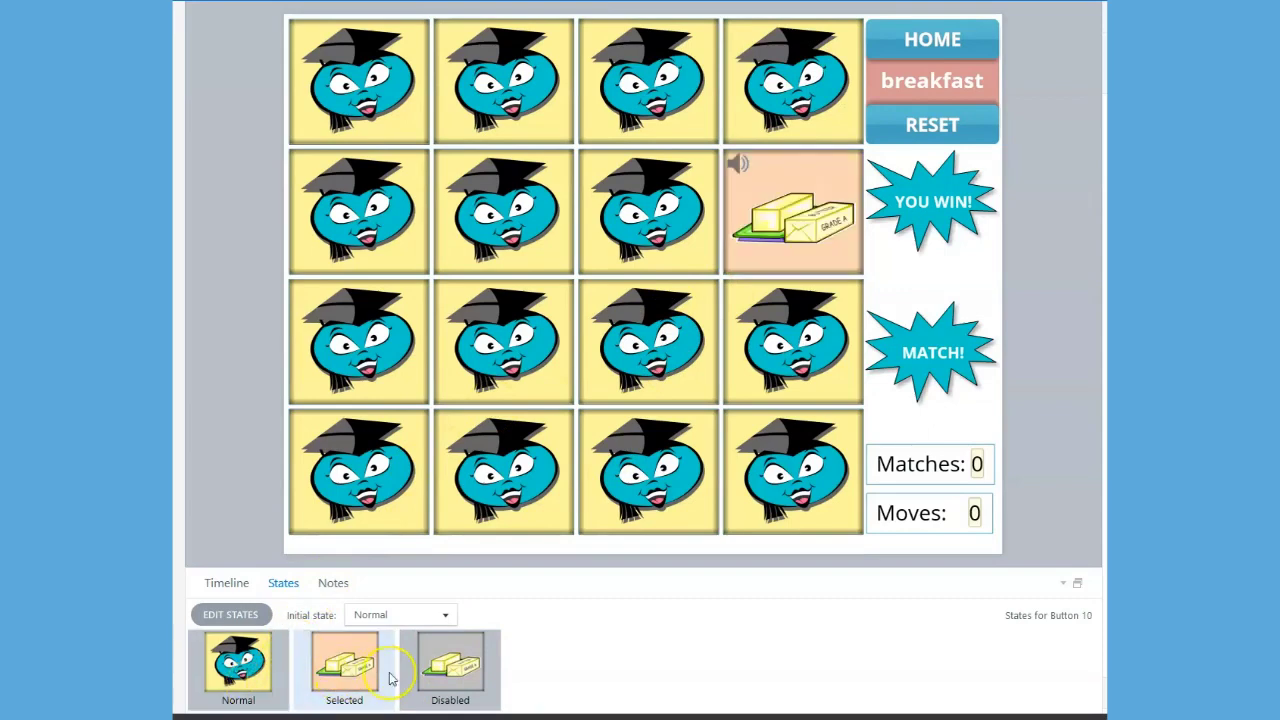
left_click(451, 674)
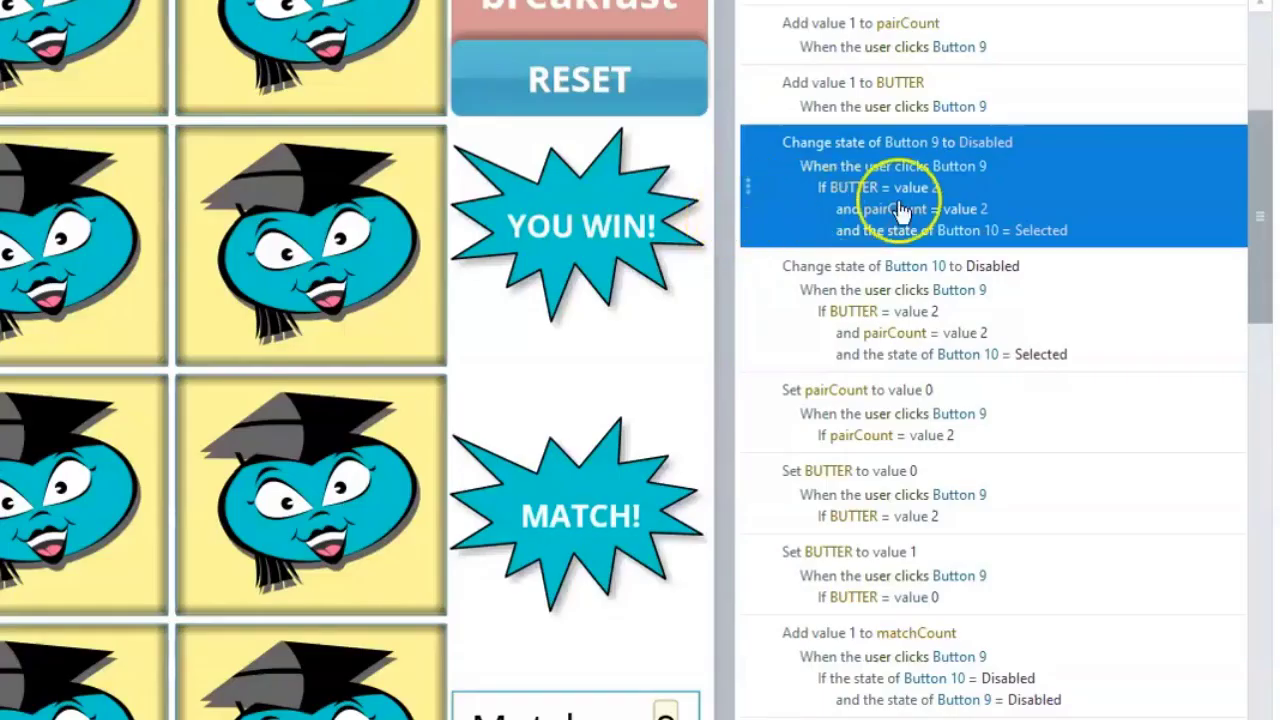
- Highlight the triggers that disable Buttons 10 and 9, and review the Button 9 trigger's conditions, keeping its settings
left_click(1114, 300)
left_click(1127, 218)
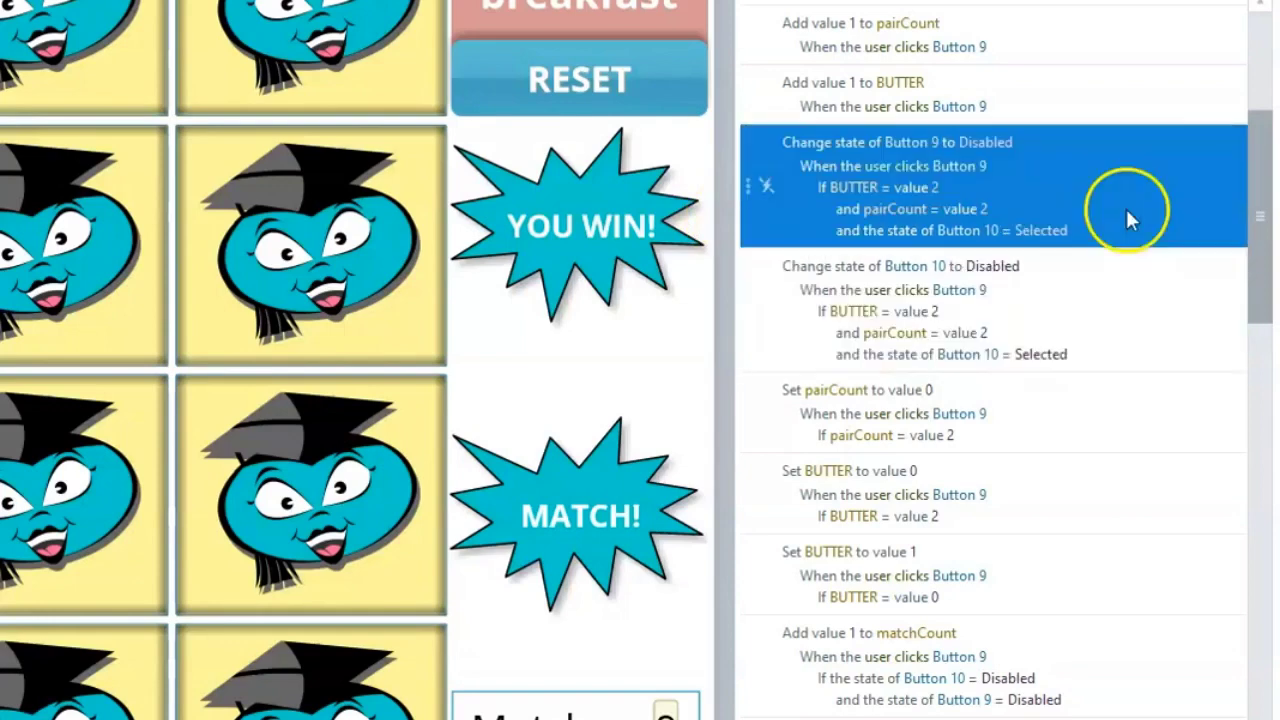
double_click(1127, 218)
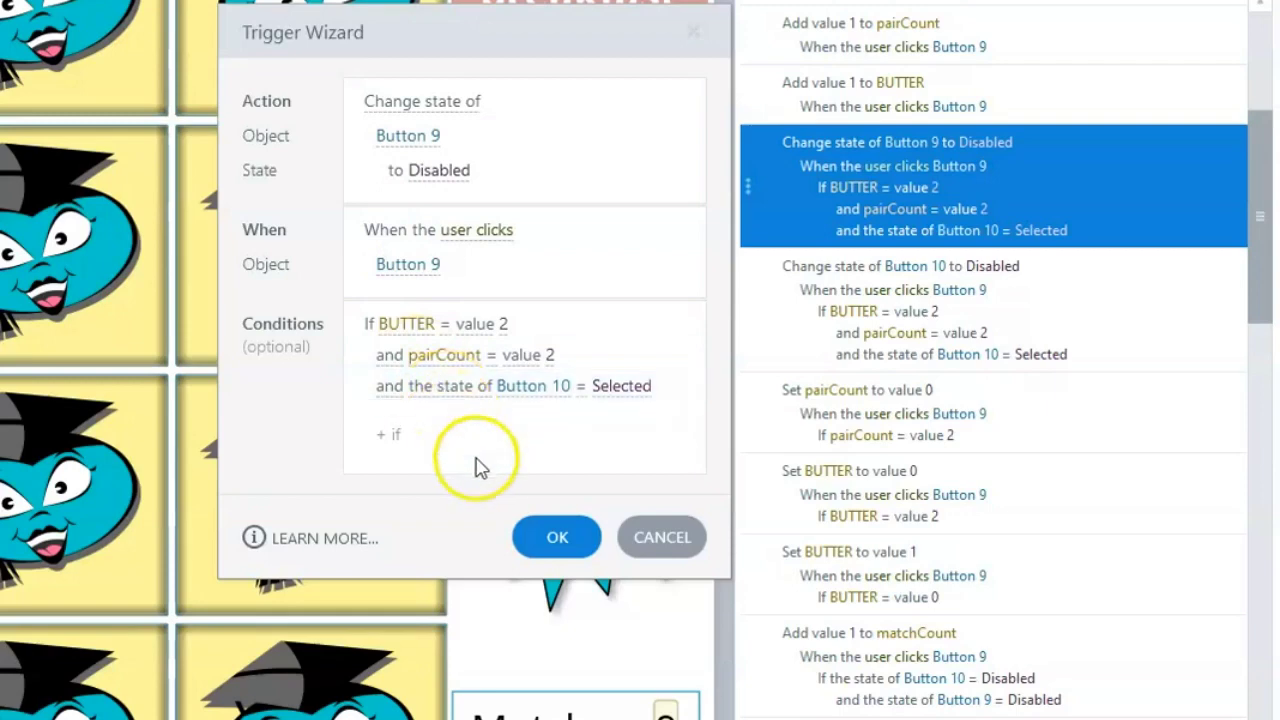
left_click(555, 538)
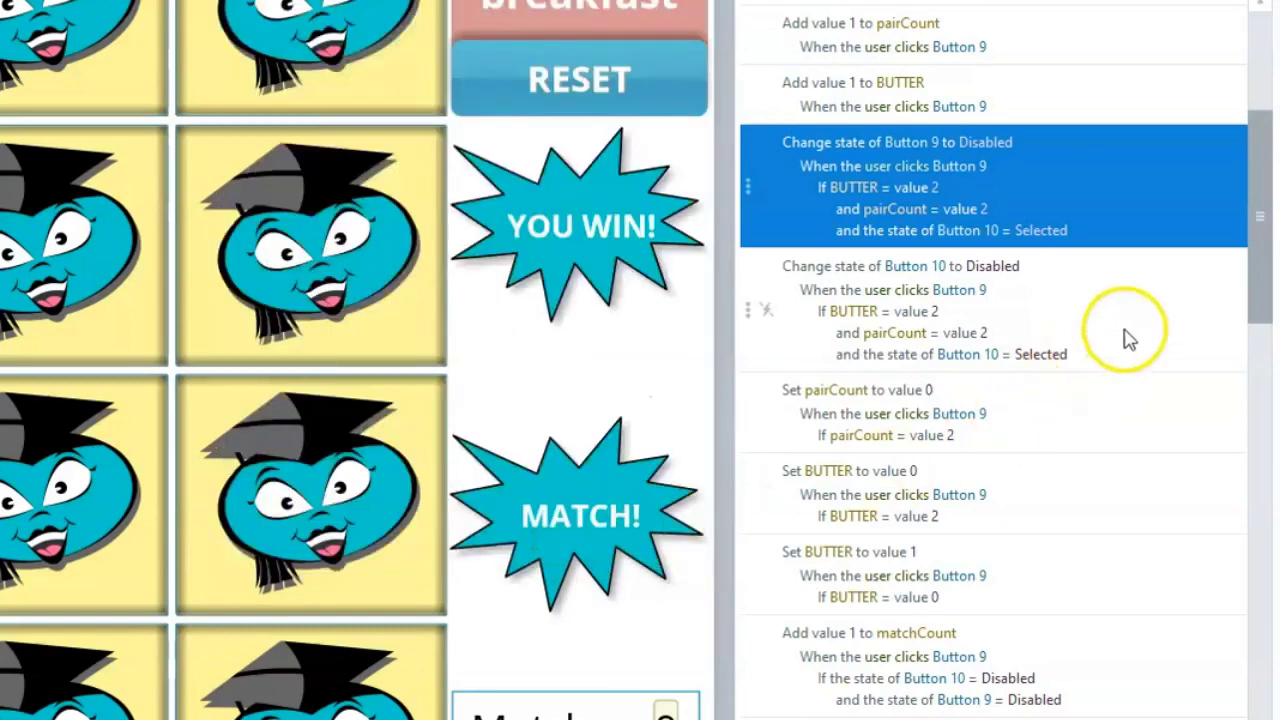
- Open Button 9's triggers that add 1 to matchCount and return Button 1 to Normal, review their conditions, and view the remaining triggers
left_click(1120, 656)
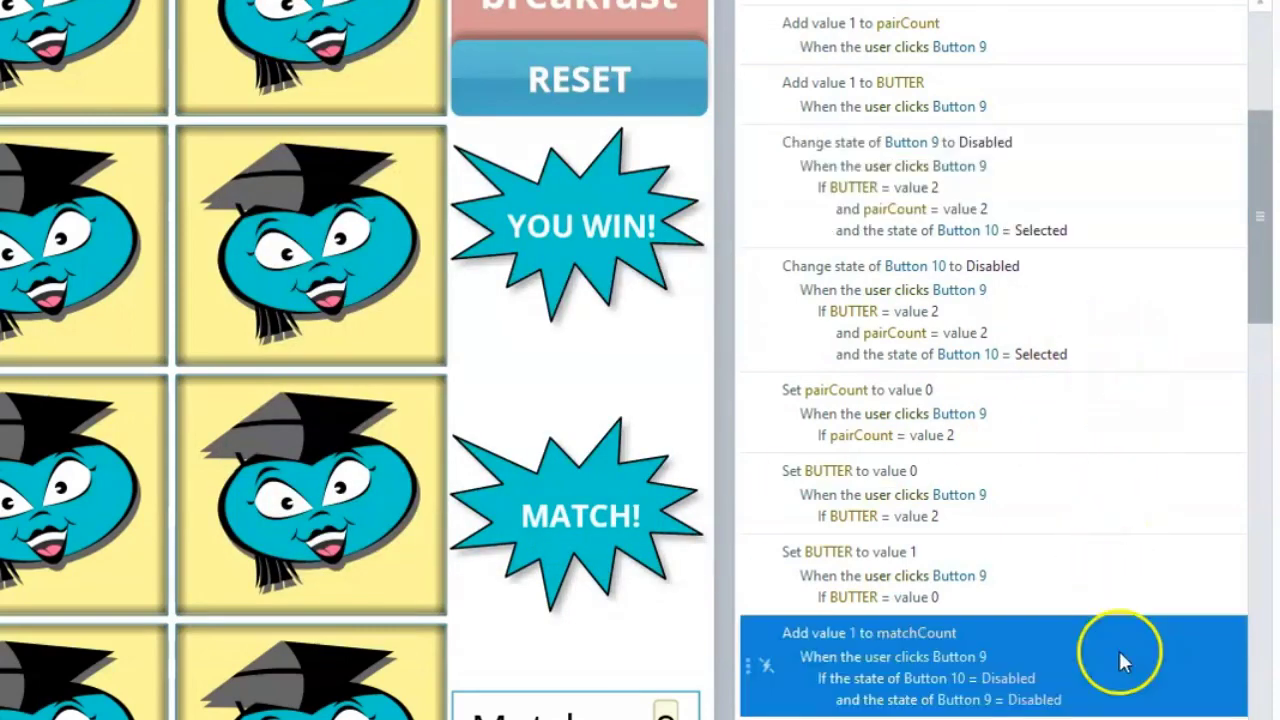
double_click(1118, 651)
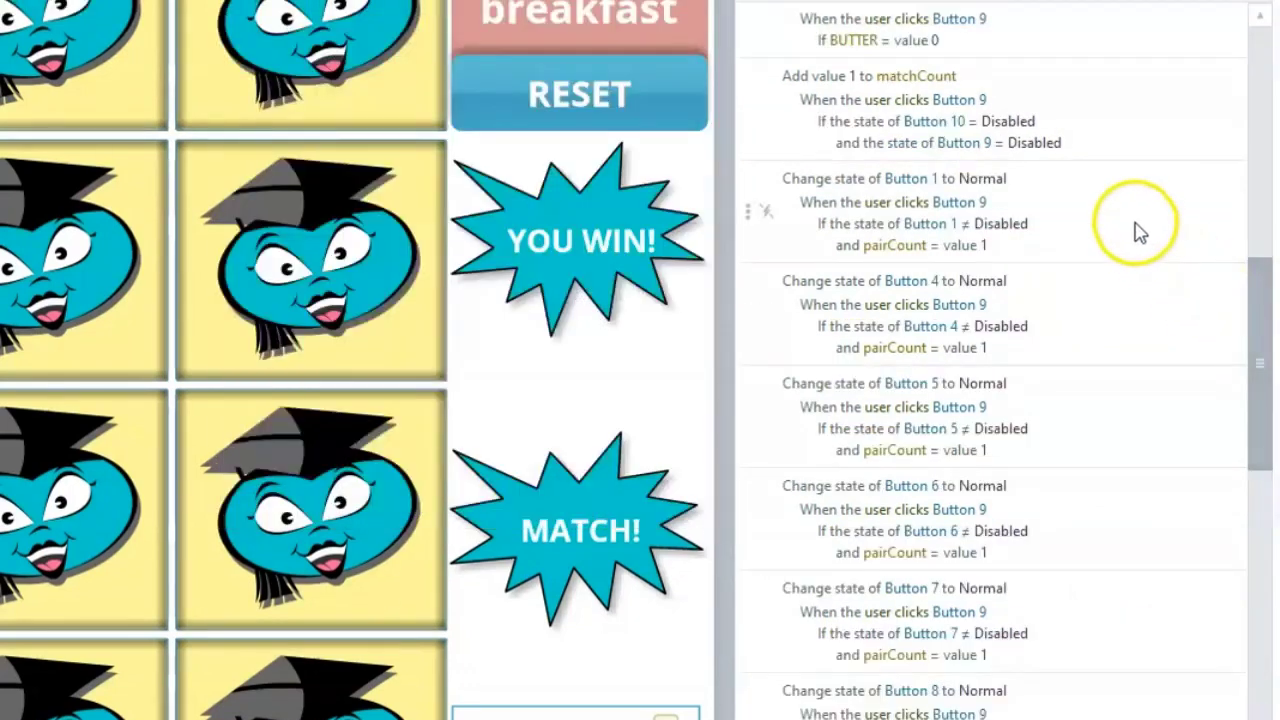
left_click(1130, 211)
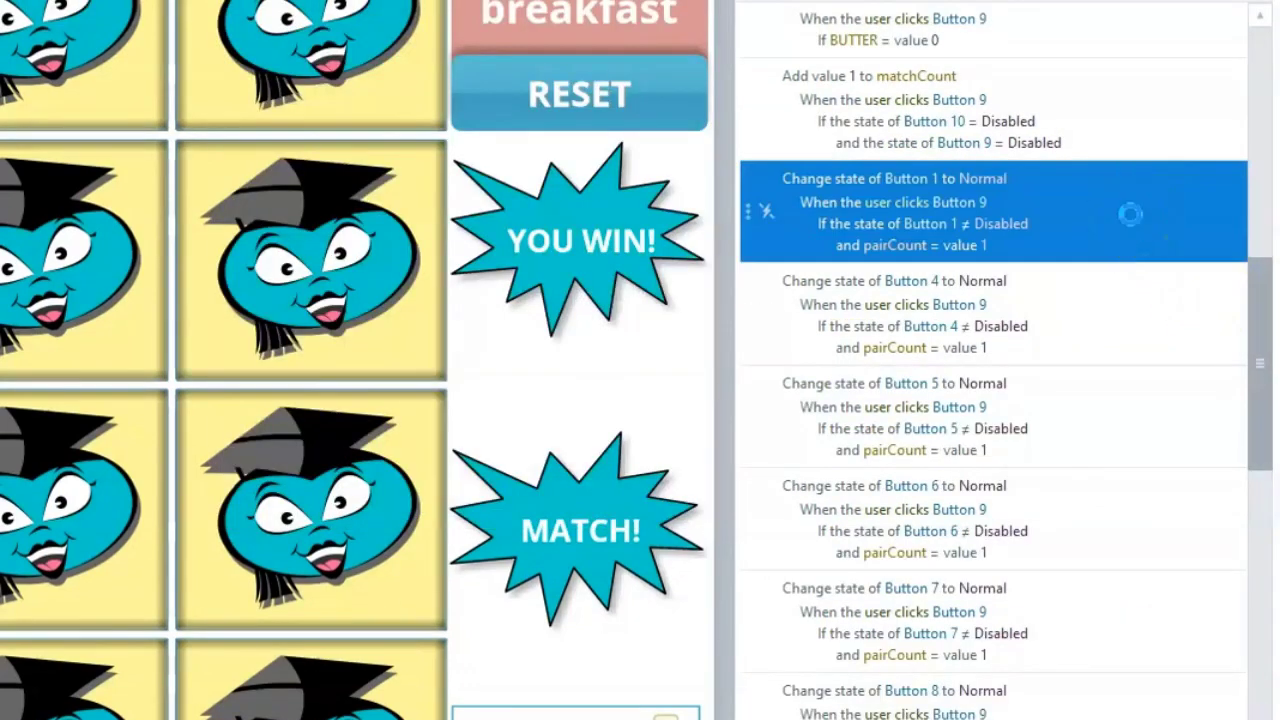
double_click(1130, 211)
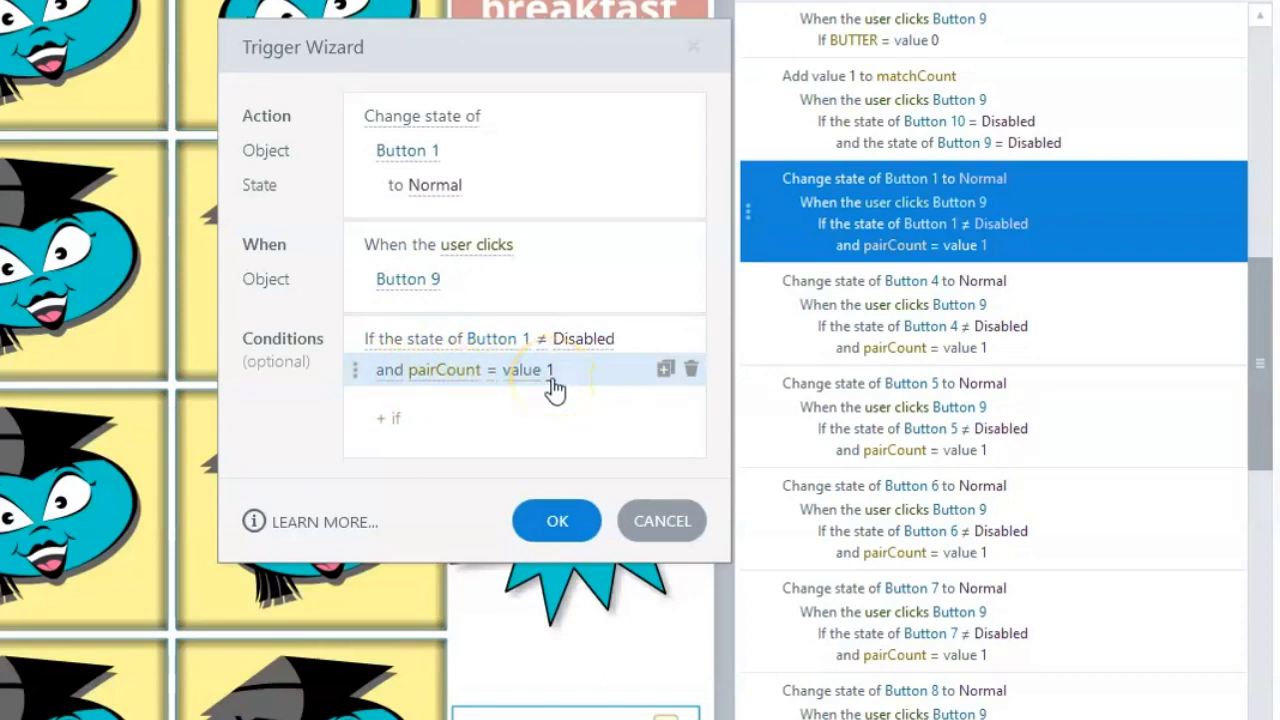
left_click(1258, 288)
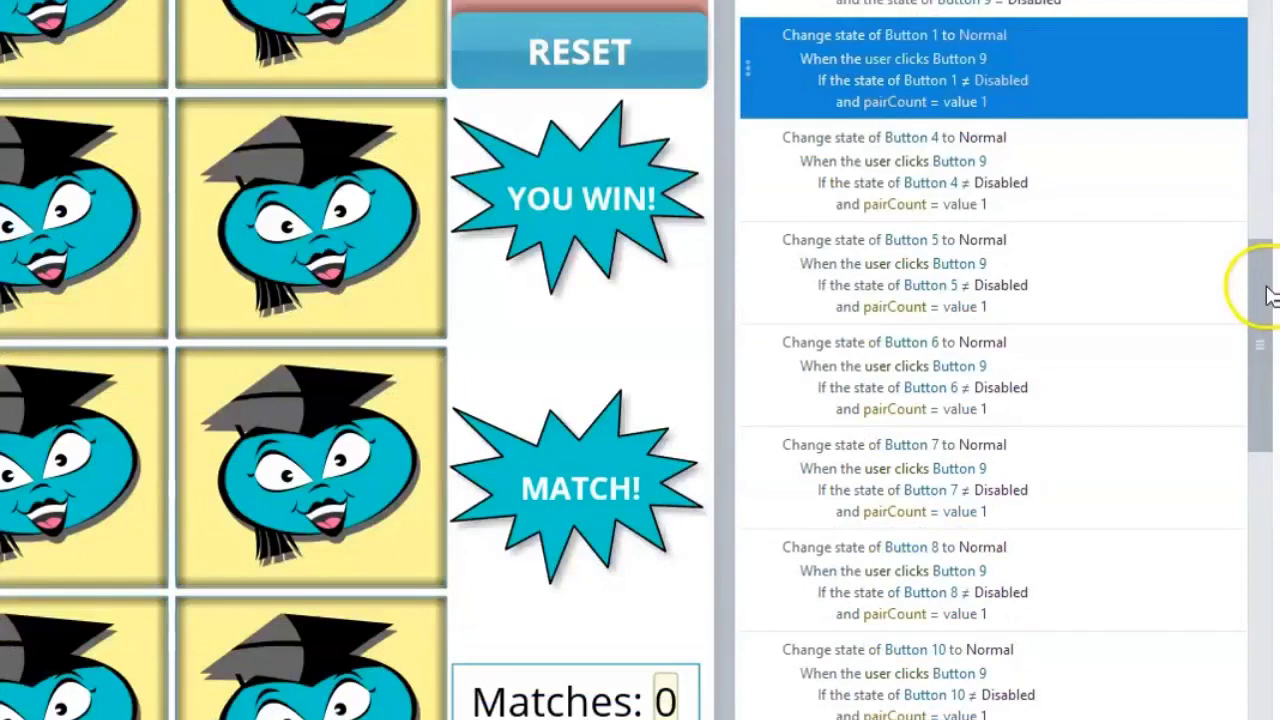
left_click_drag(1266, 300, 1275, 605)
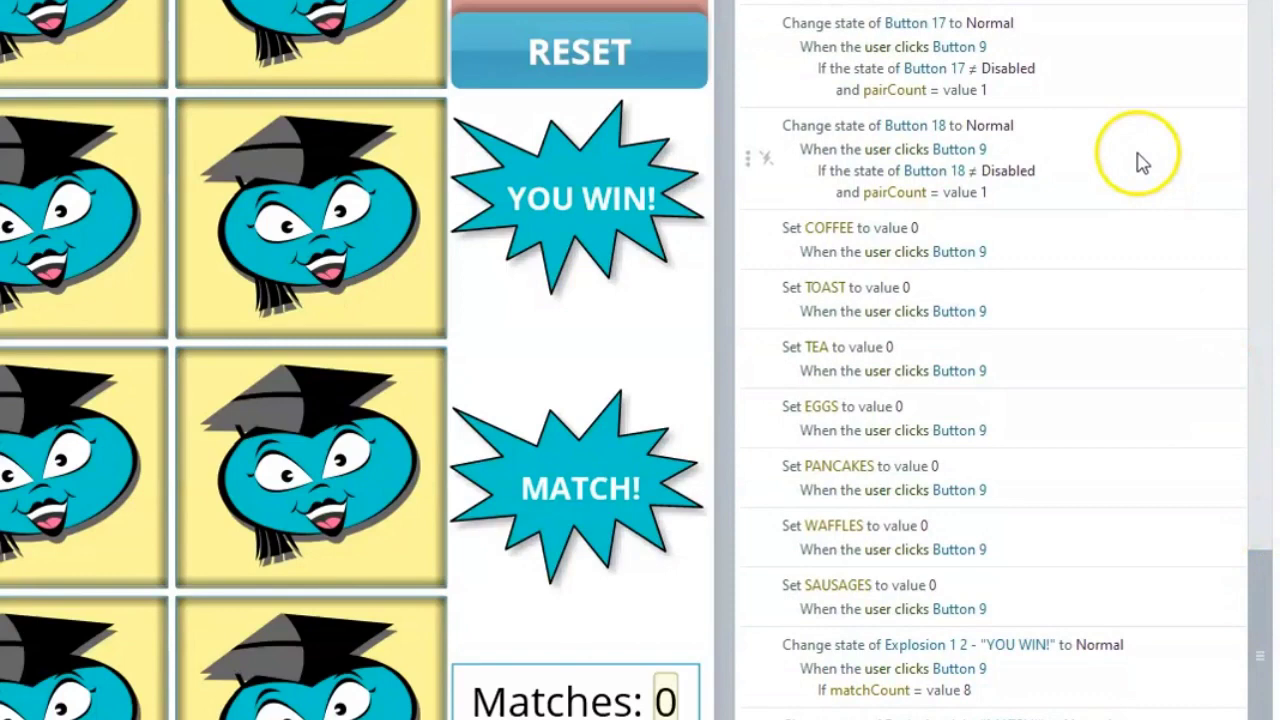
- Highlight Button 9's triggers that set COFFEE, TOAST, TEA, EGGS, PANCAKES, WAFFLES and SAUSAGES to 0, and open the SAUSAGES trigger for review
scroll(1141, 163, "down", 1)
left_click(1177, 164)
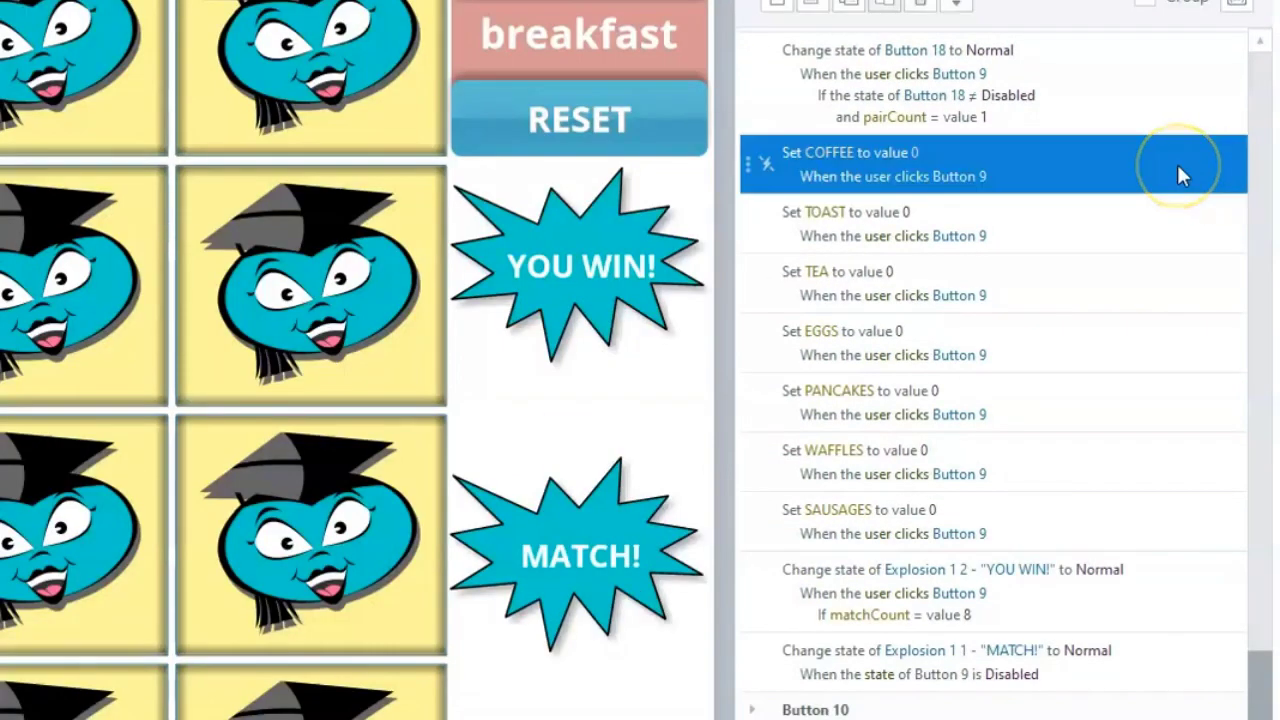
left_click(1157, 243, "ctrl")
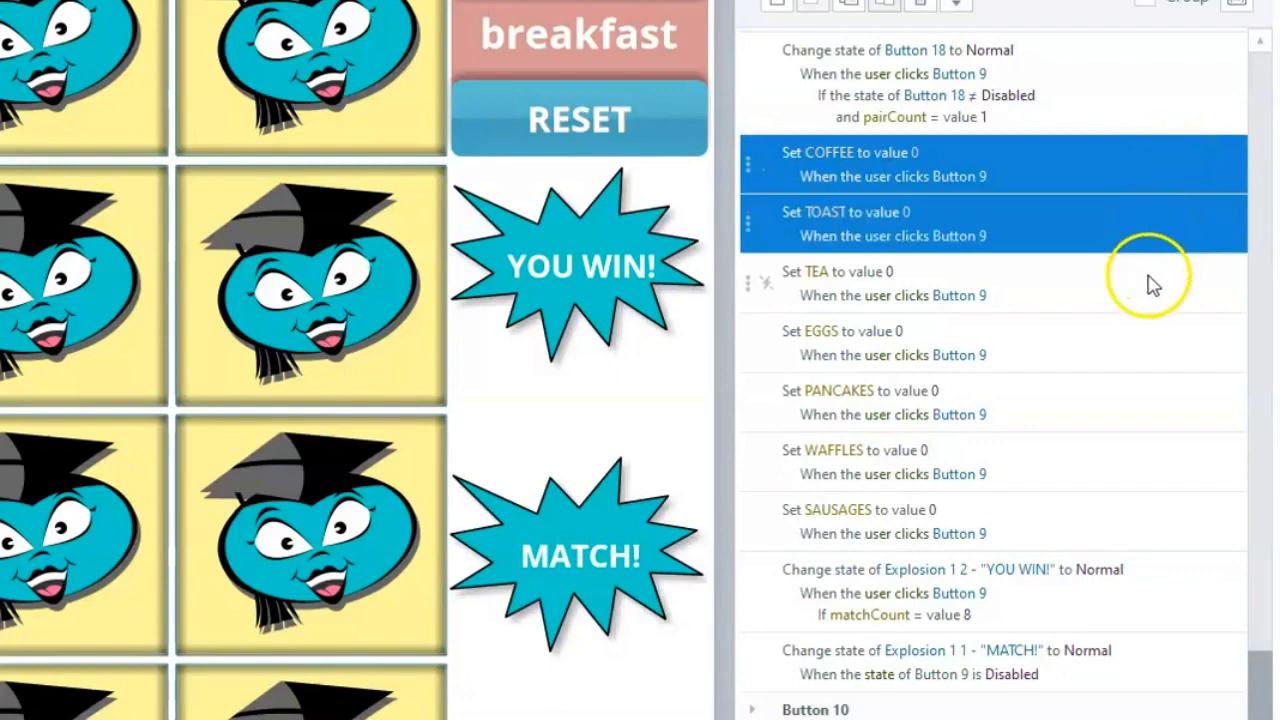
left_click(1151, 285, "ctrl")
left_click(1145, 340, "ctrl")
left_click(1144, 403, "ctrl")
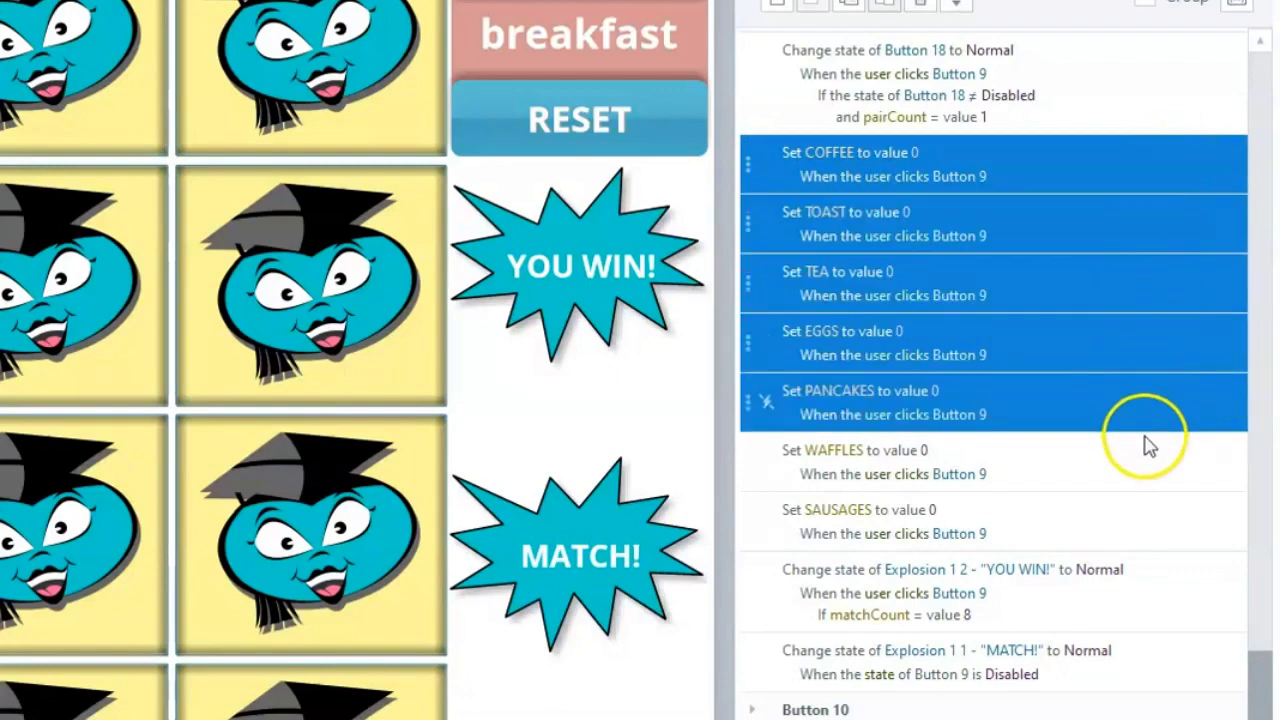
left_click(1146, 456, "ctrl")
left_click(1147, 505, "ctrl")
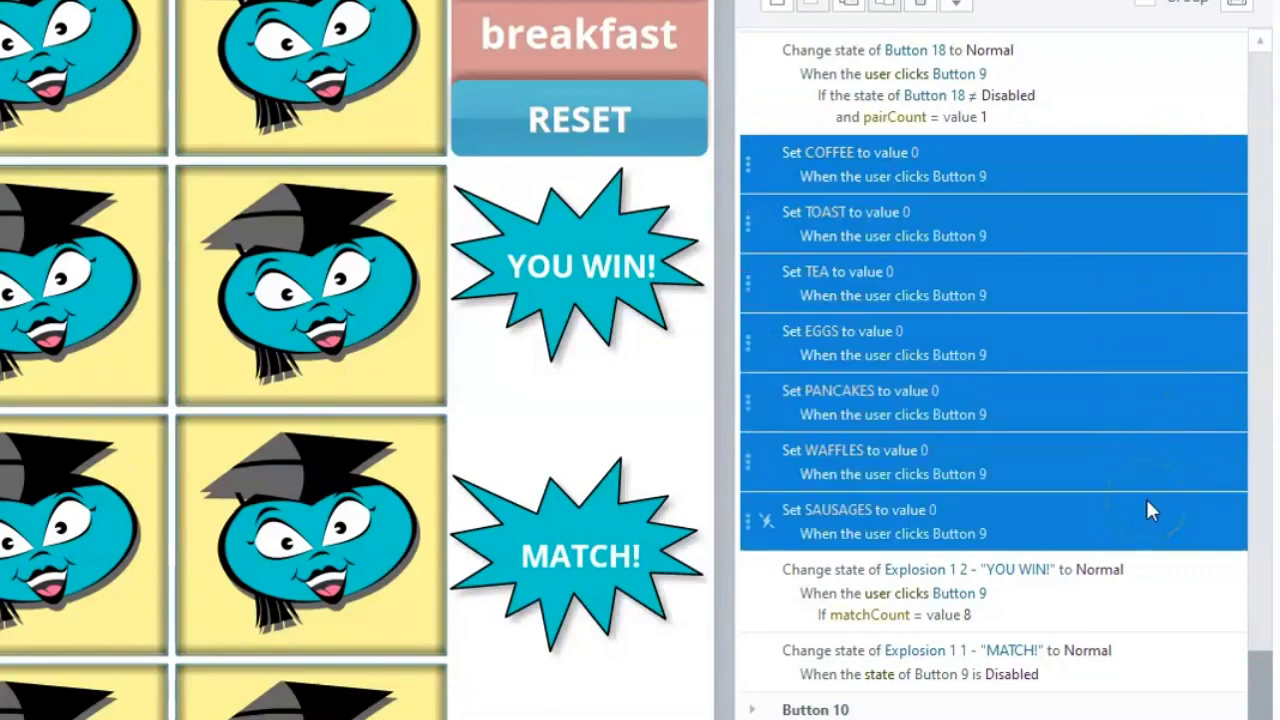
double_click(1143, 512)
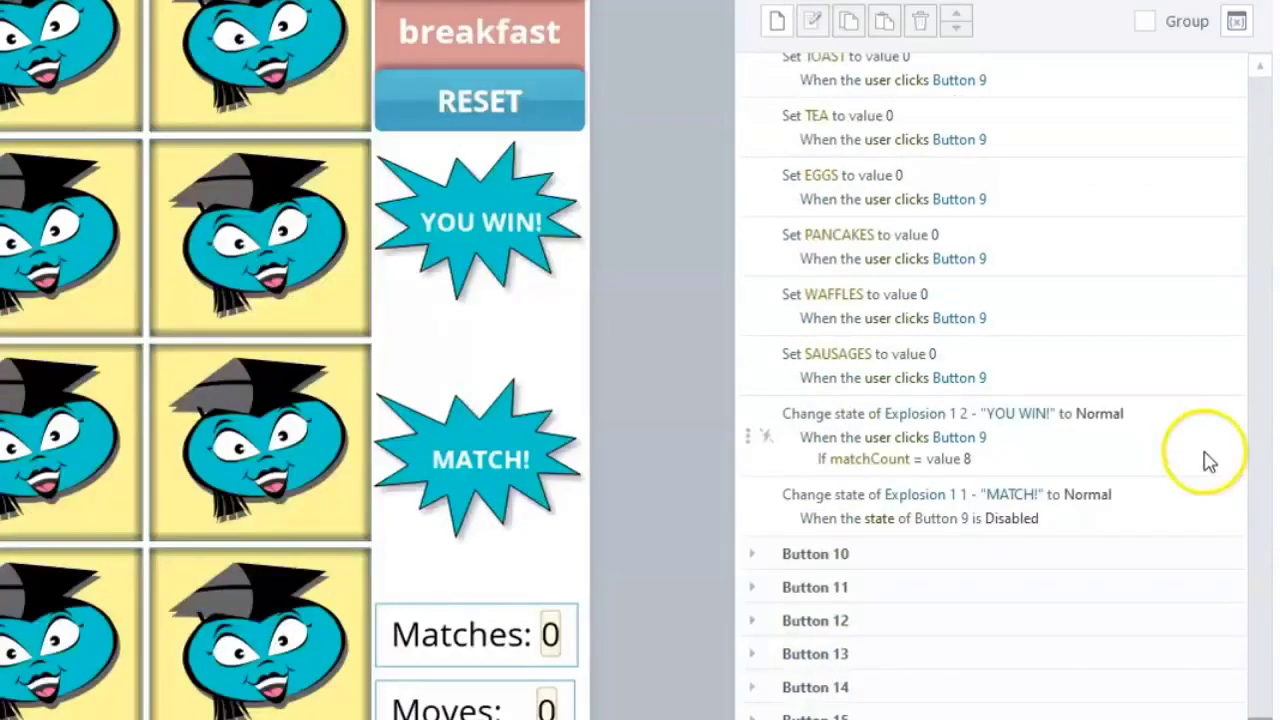
- Highlight Button 9's triggers that return the YOU WIN! and MATCH! bursts to Normal, and review the settings of each
left_click(1190, 453, "shift")
left_click(1187, 439)
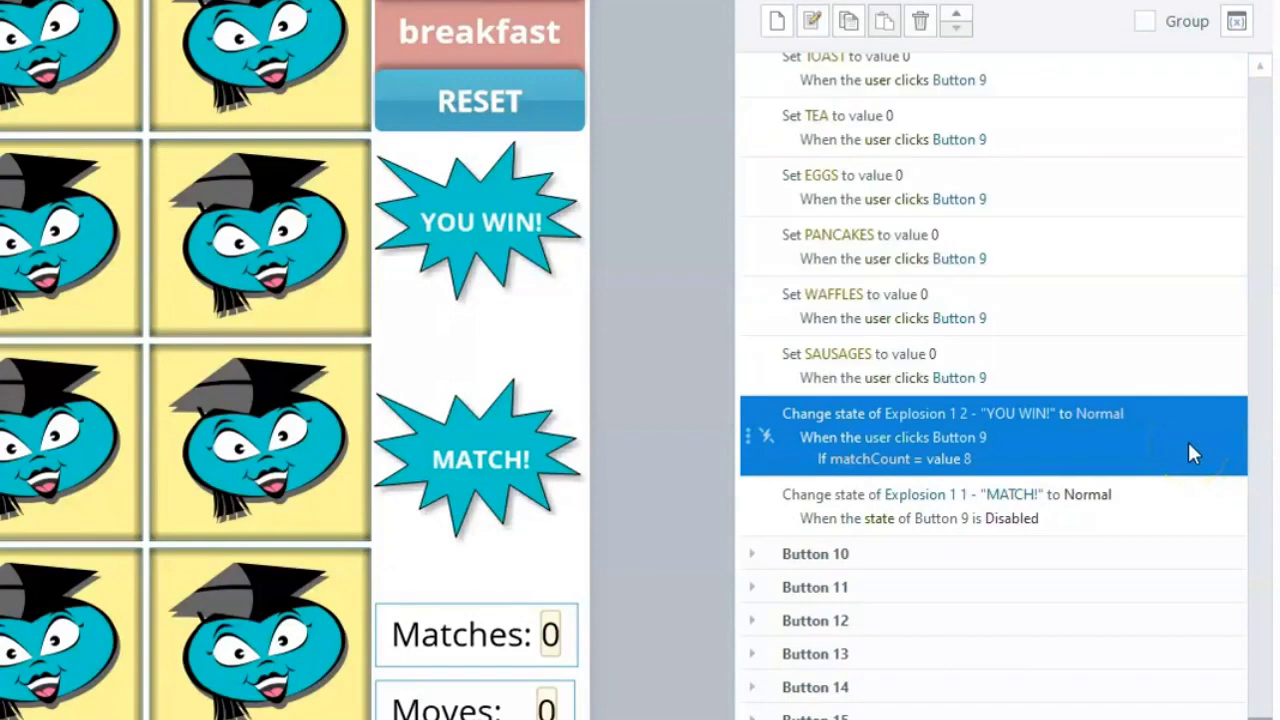
left_click(1180, 505, "shift")
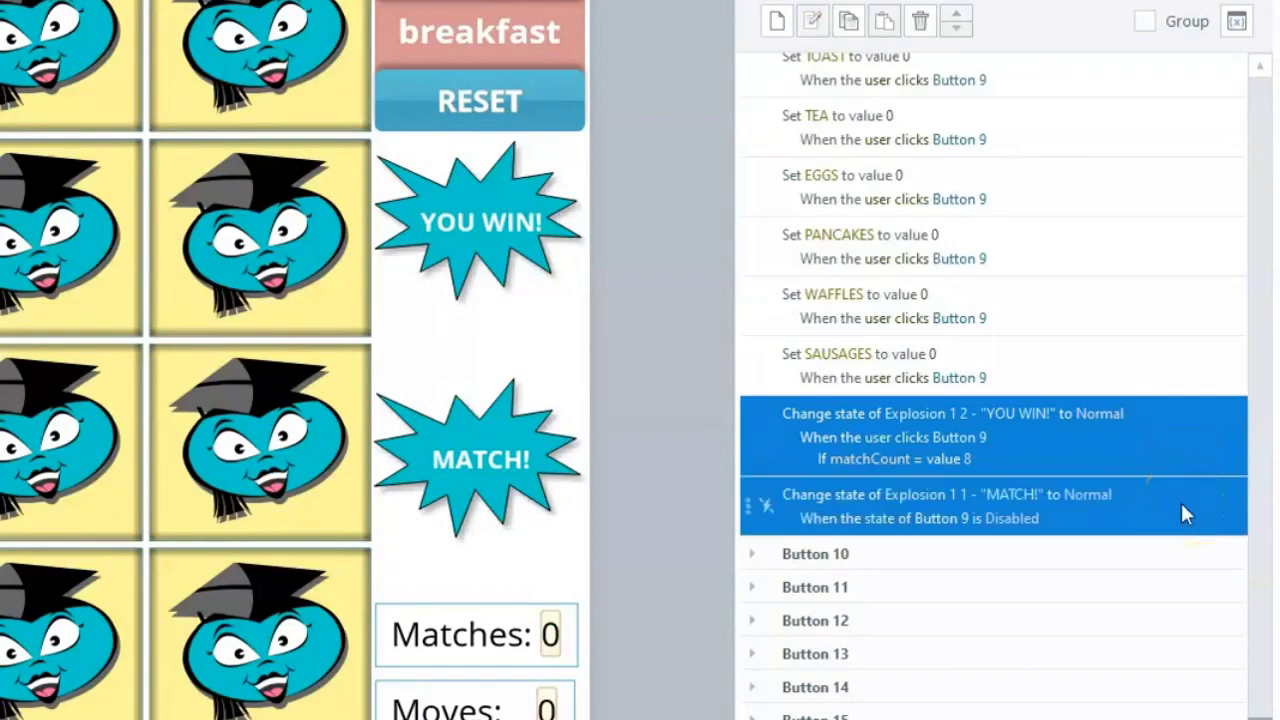
left_click(1180, 450)
double_click(1183, 453)
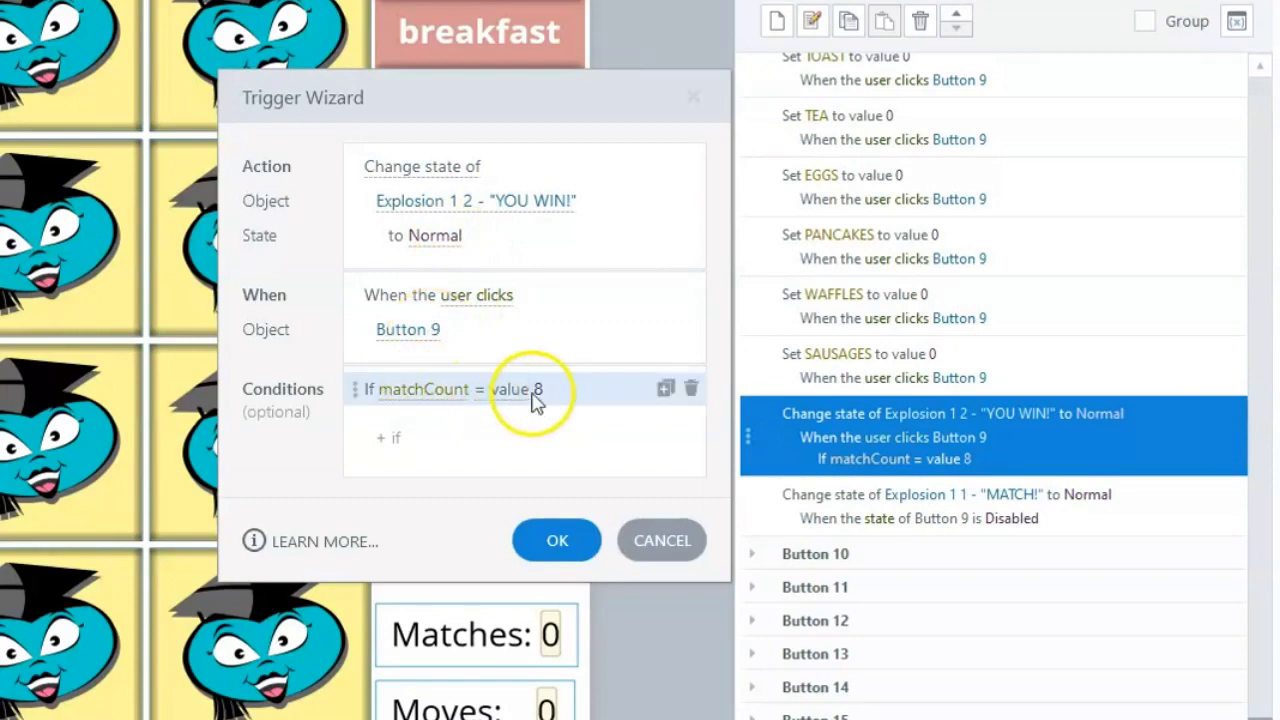
left_click(560, 541)
double_click(1138, 507)
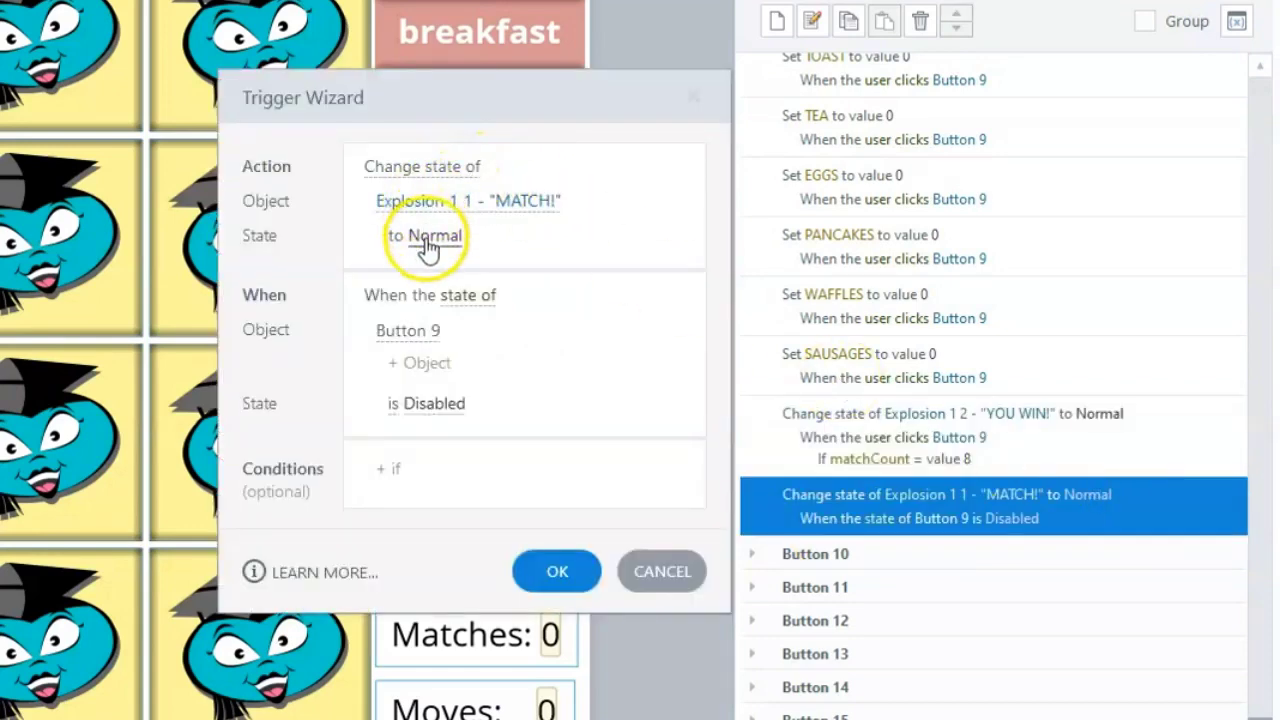
left_click(432, 362)
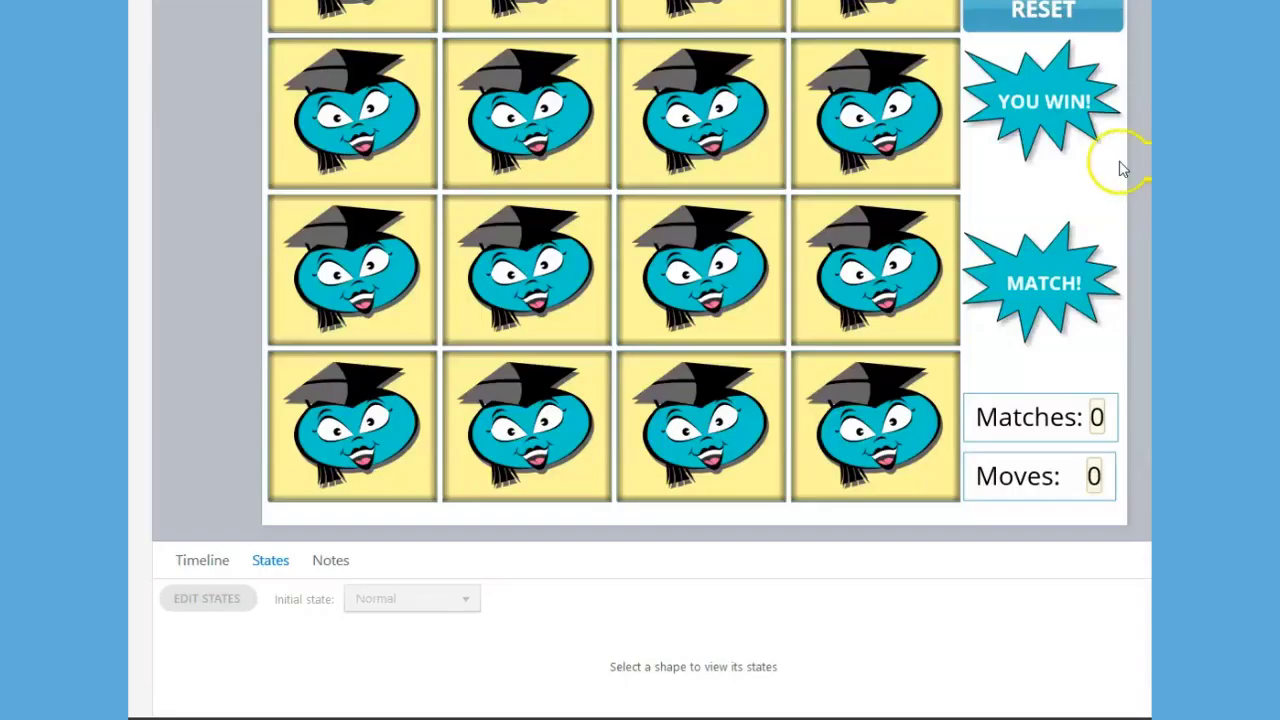
- Select the YOU WIN! burst on the slide and preview its Normal and Disabled states
left_click(1050, 138)
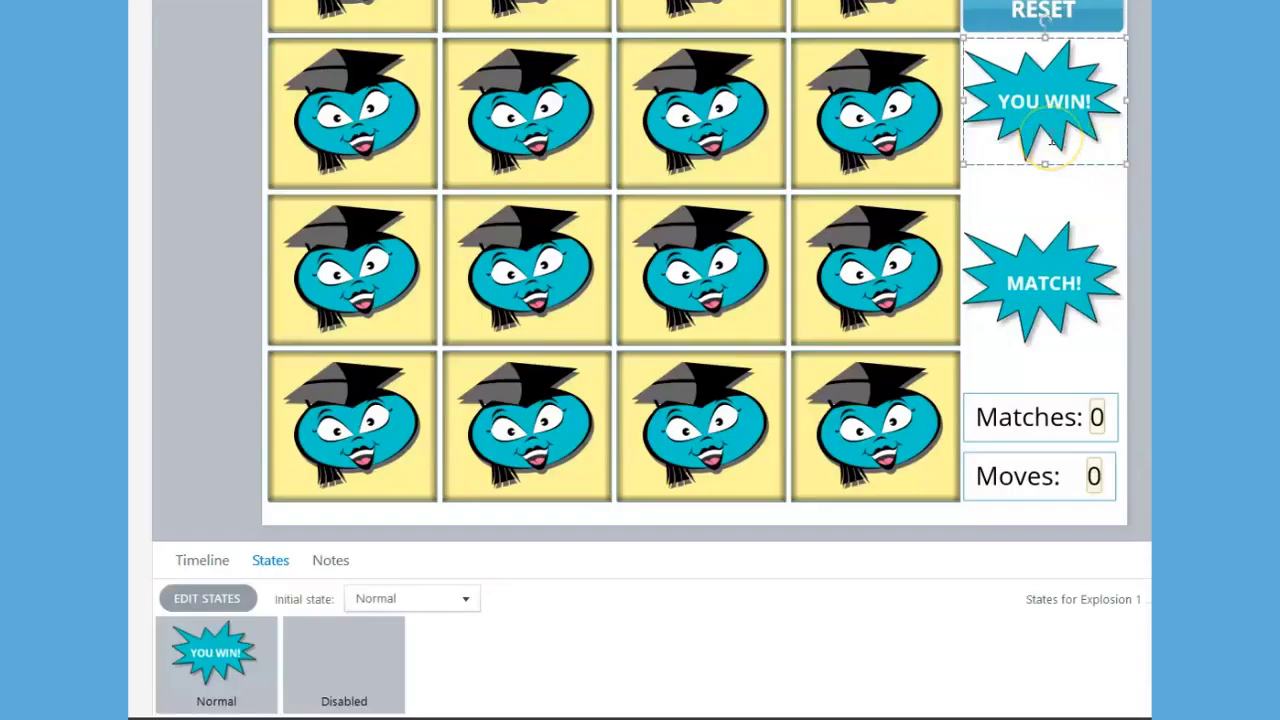
left_click(222, 690)
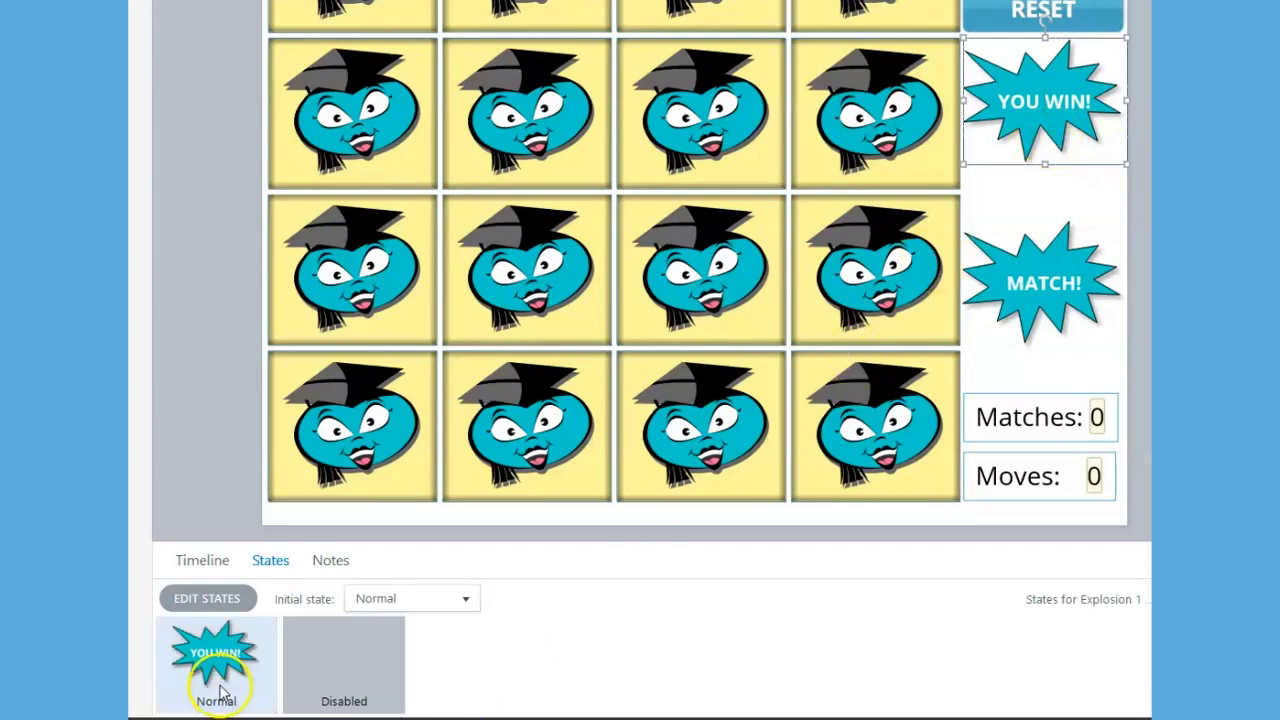
left_click(362, 688)
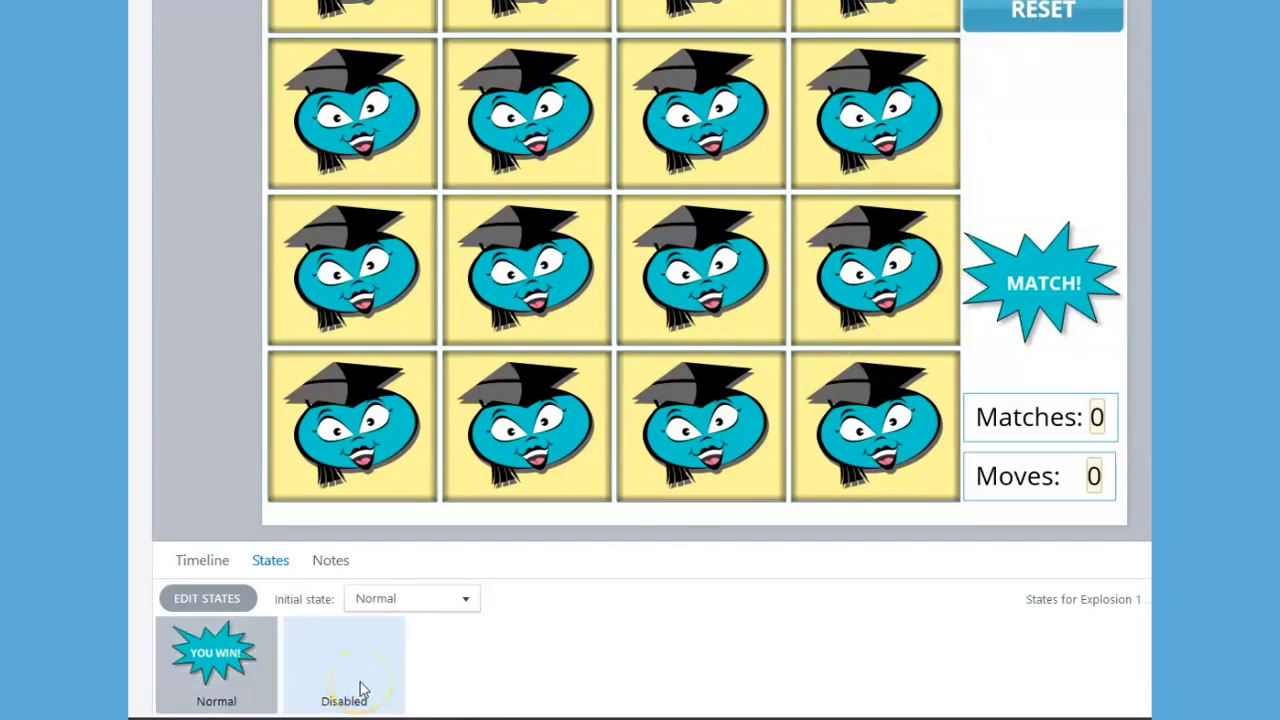
left_click(1094, 323)
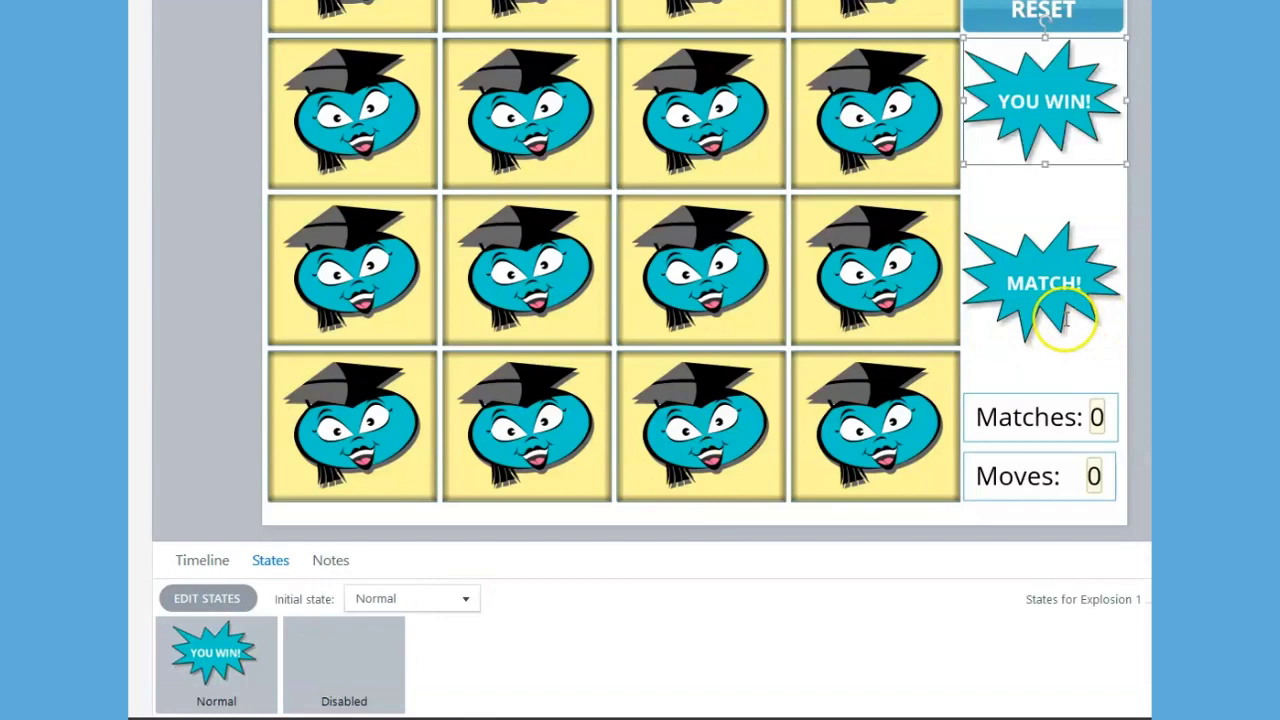
- Select the MATCH! burst on the slide and preview its Normal and Disabled states
left_click(1066, 318)
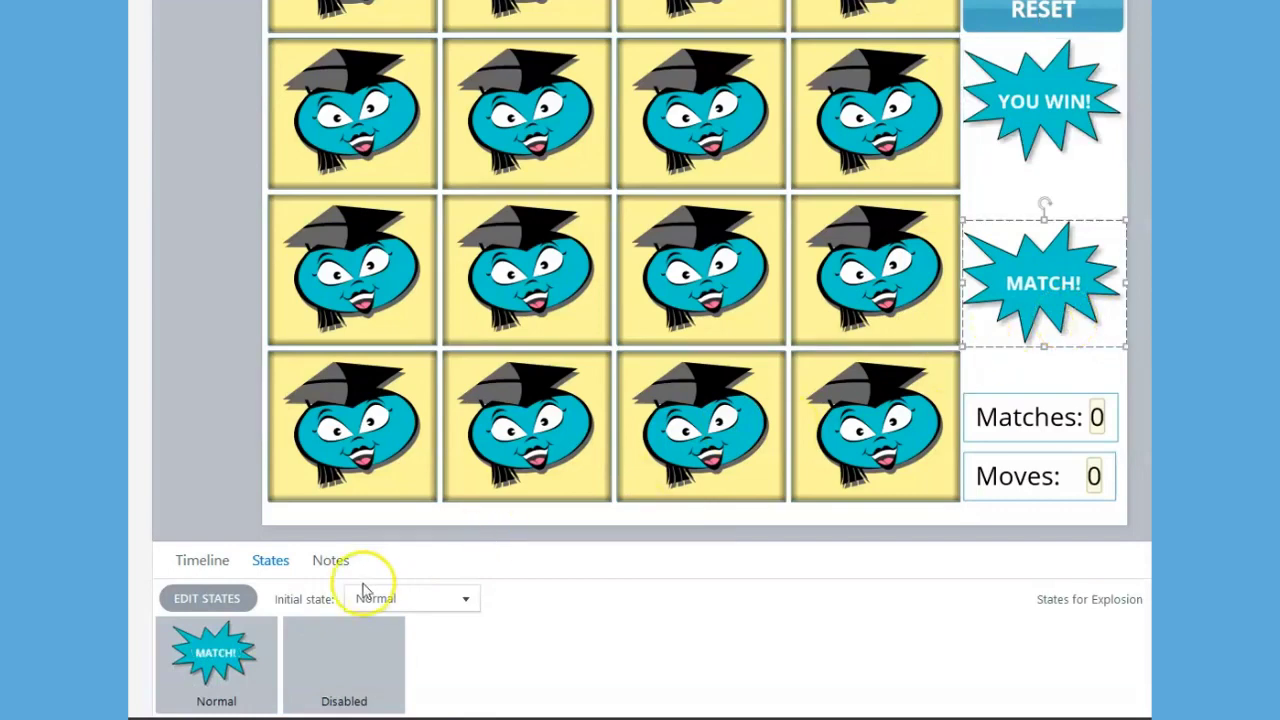
left_click(222, 625)
left_click(336, 647)
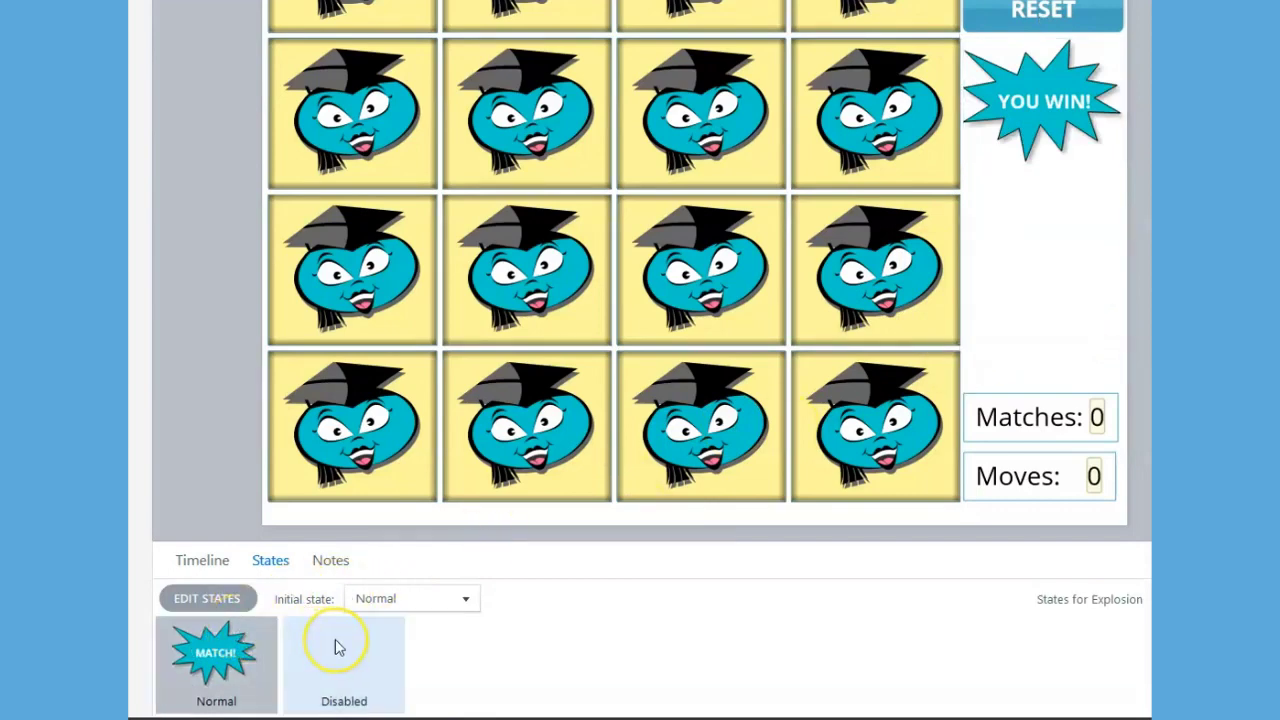
left_click(1140, 193)
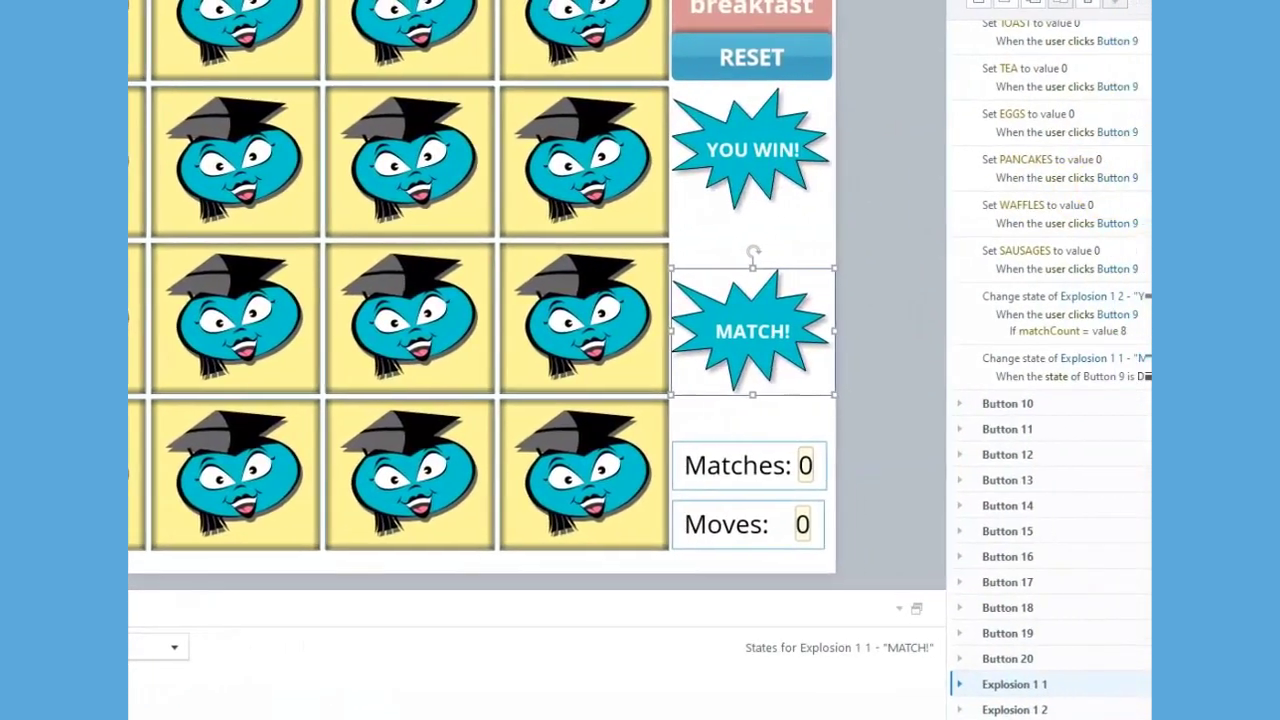
- Return to Button 9's first trigger, which changes the MATCH! burst to Disabled, and open it for review
scroll(945, 292, "up", 12)
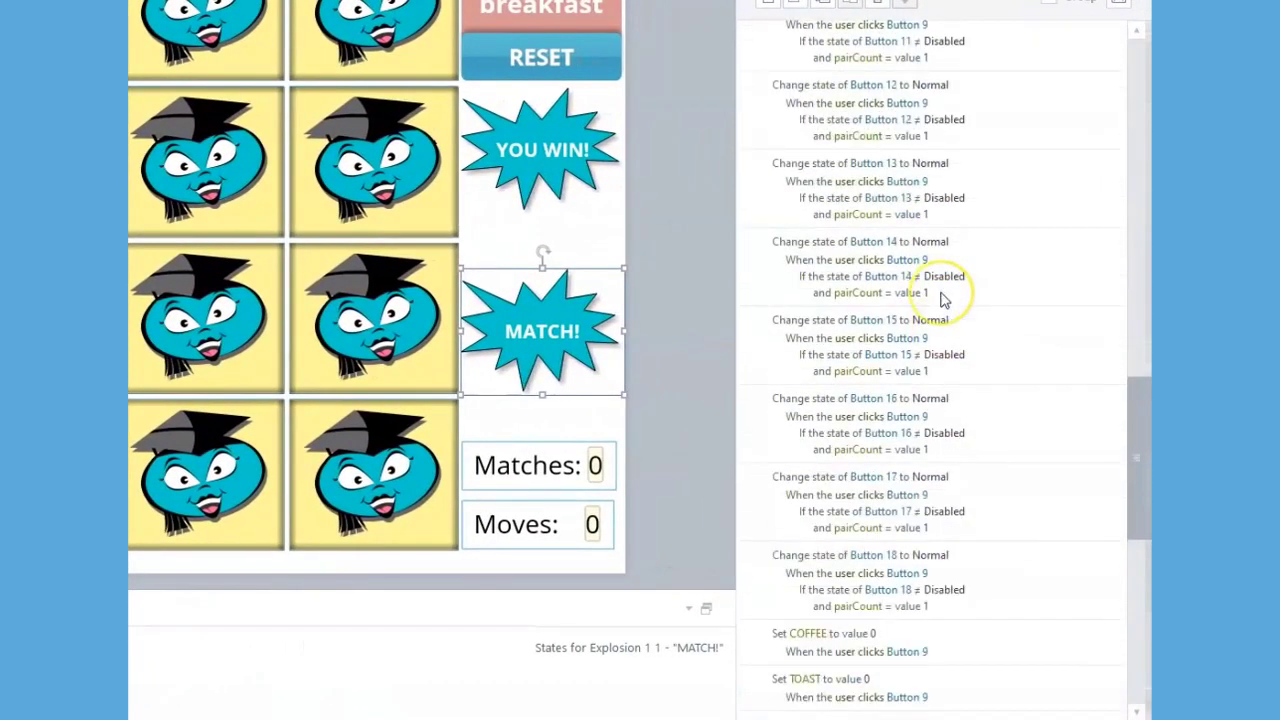
scroll(943, 298, "up", 15)
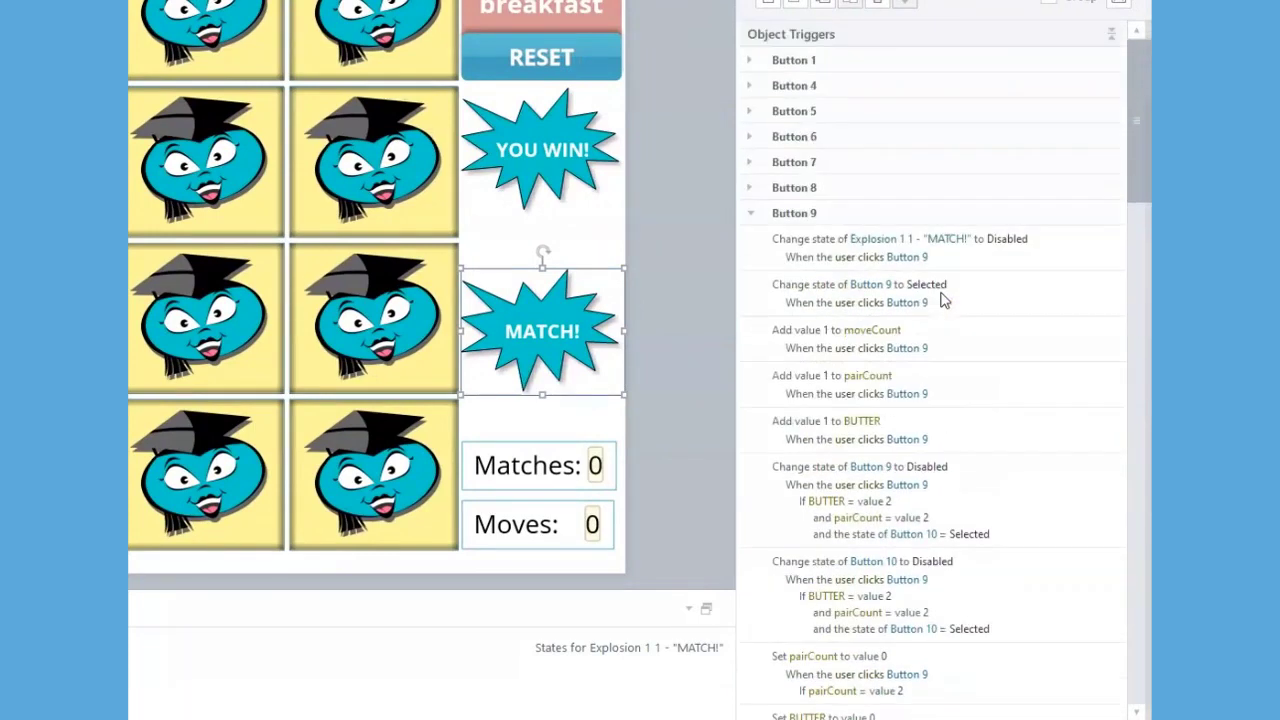
left_click(1051, 268)
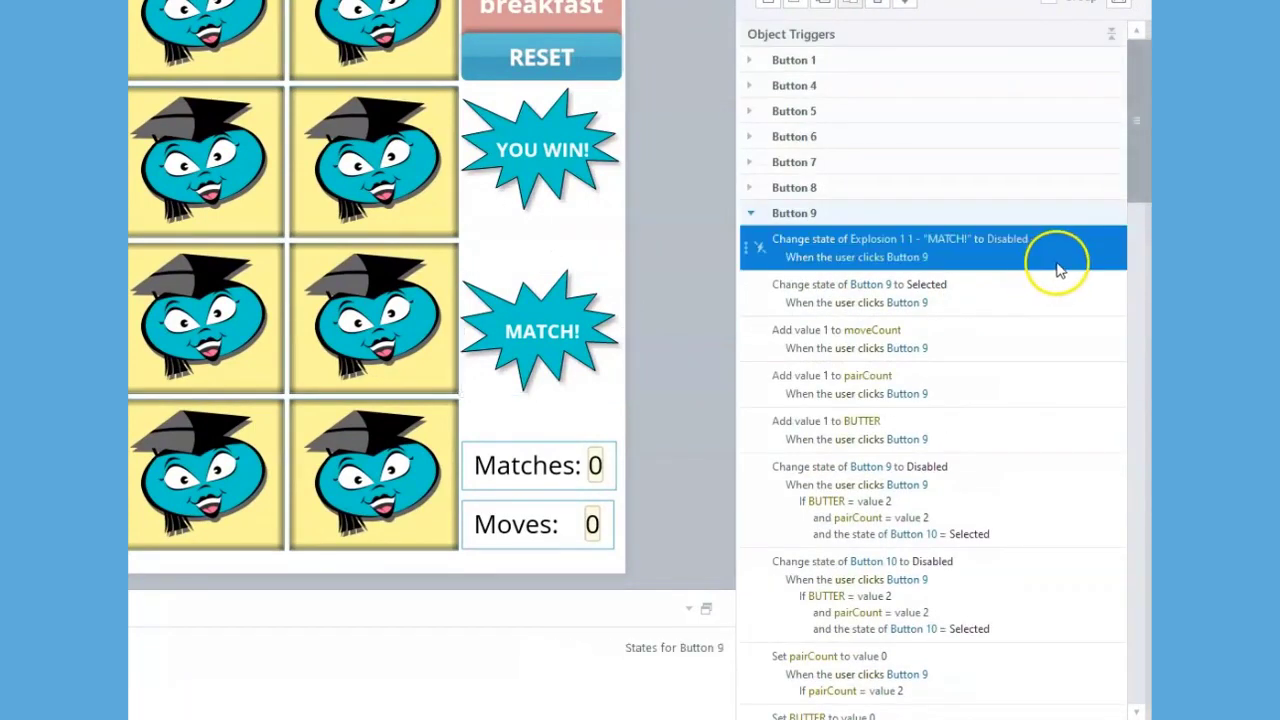
double_click(1060, 270)
left_click(906, 241)
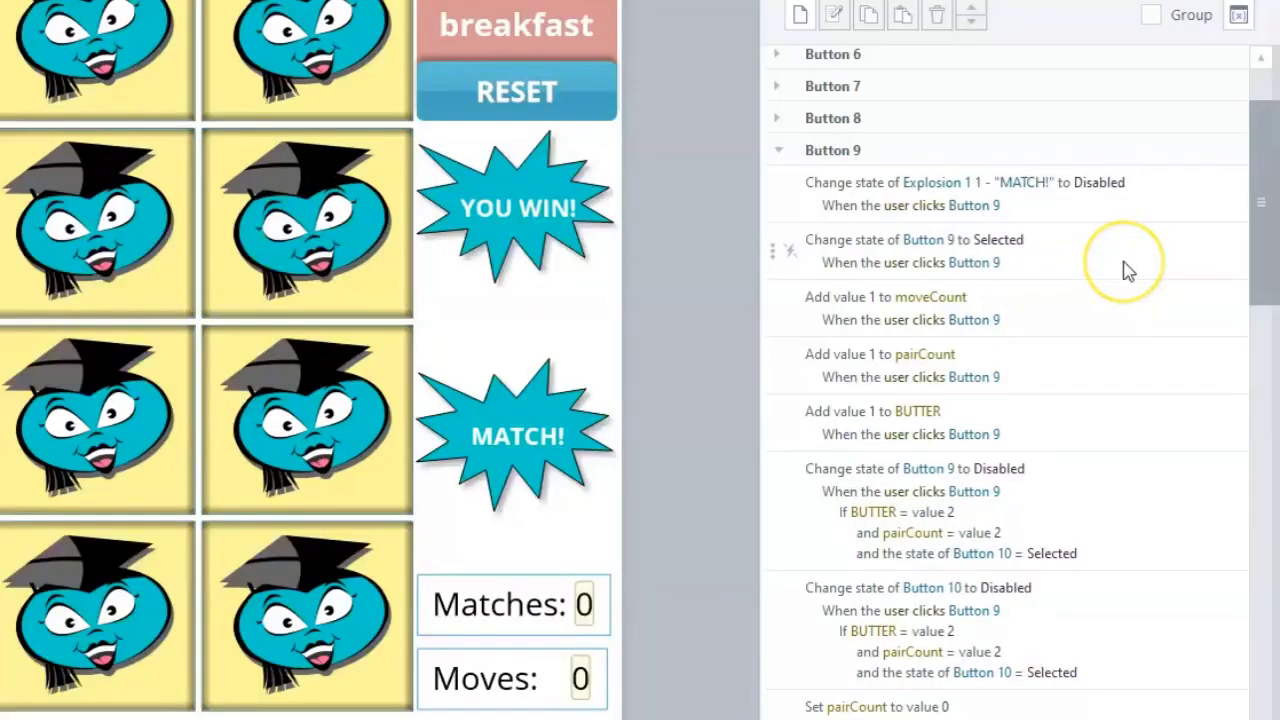
- Highlight Button 9's triggers that change it to Selected and add 1 to moveCount, pairCount and BUTTER
left_click(1123, 270)
left_click(1117, 306, "shift")
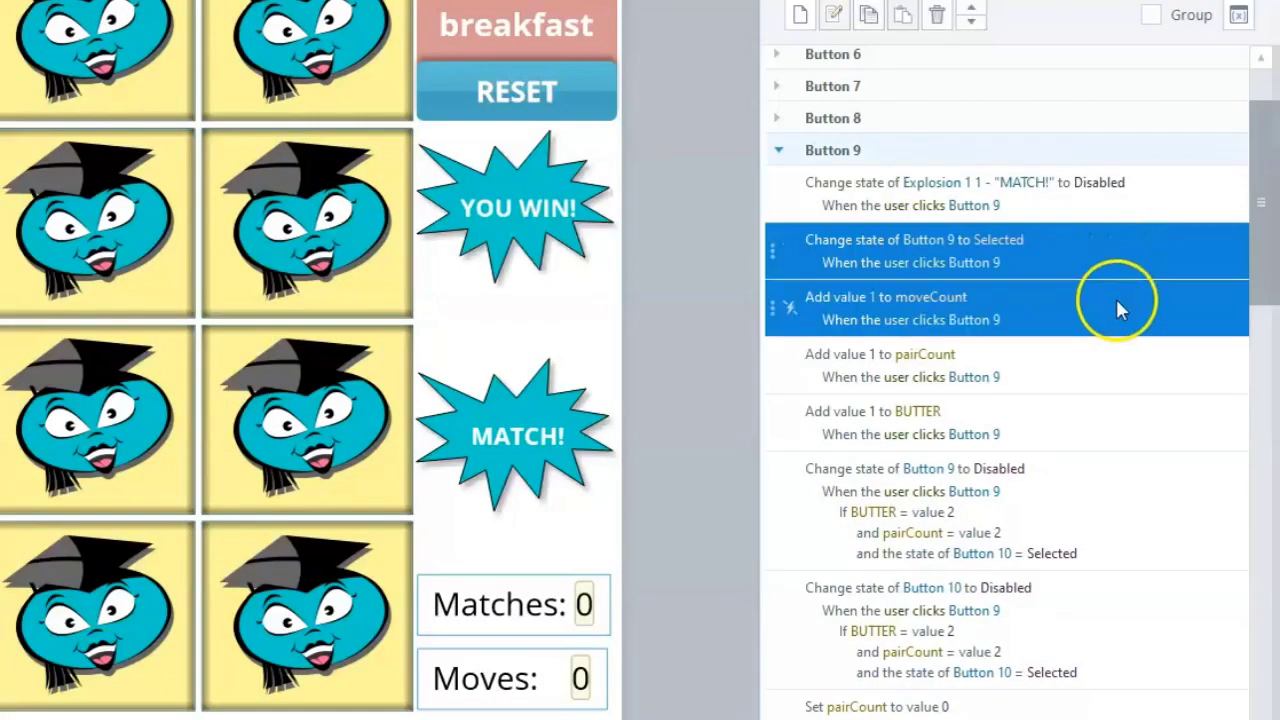
left_click(1110, 350, "shift")
left_click(1125, 418, "shift")
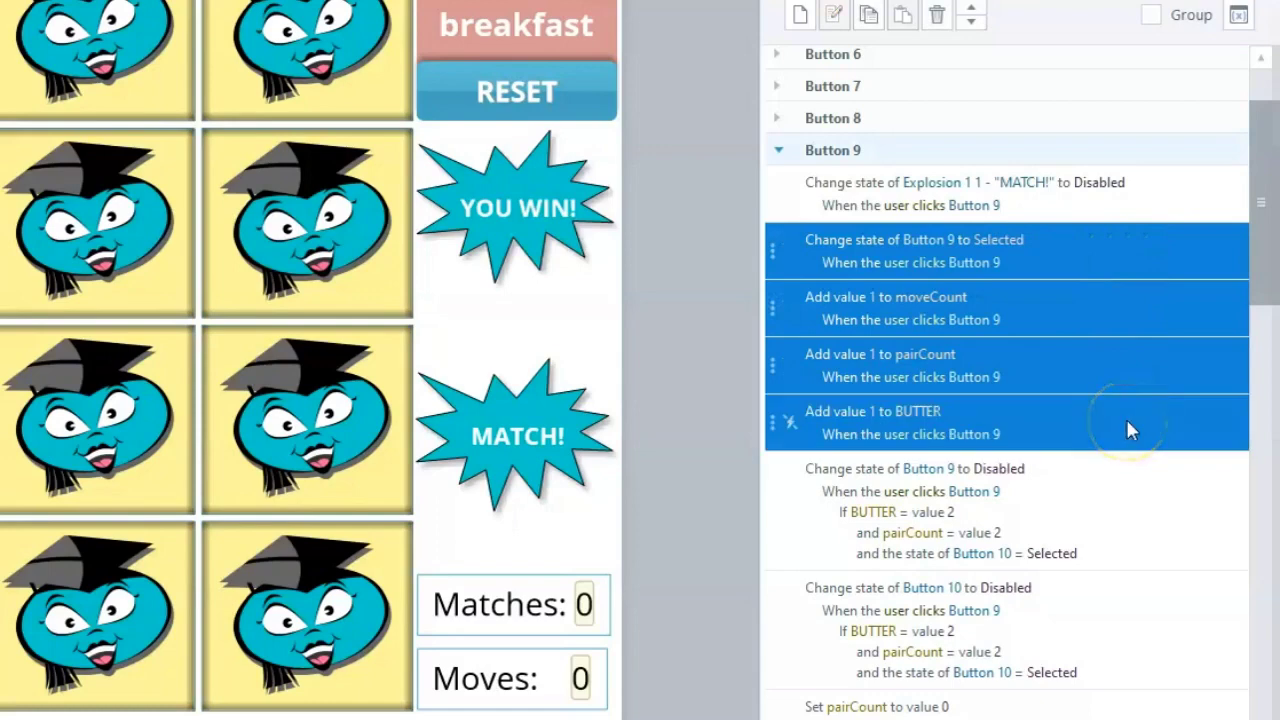
- Open Button 9's Selected, moveCount, pairCount and BUTTER triggers one by one and review their settings, leaving them as they are
double_click(1096, 255)
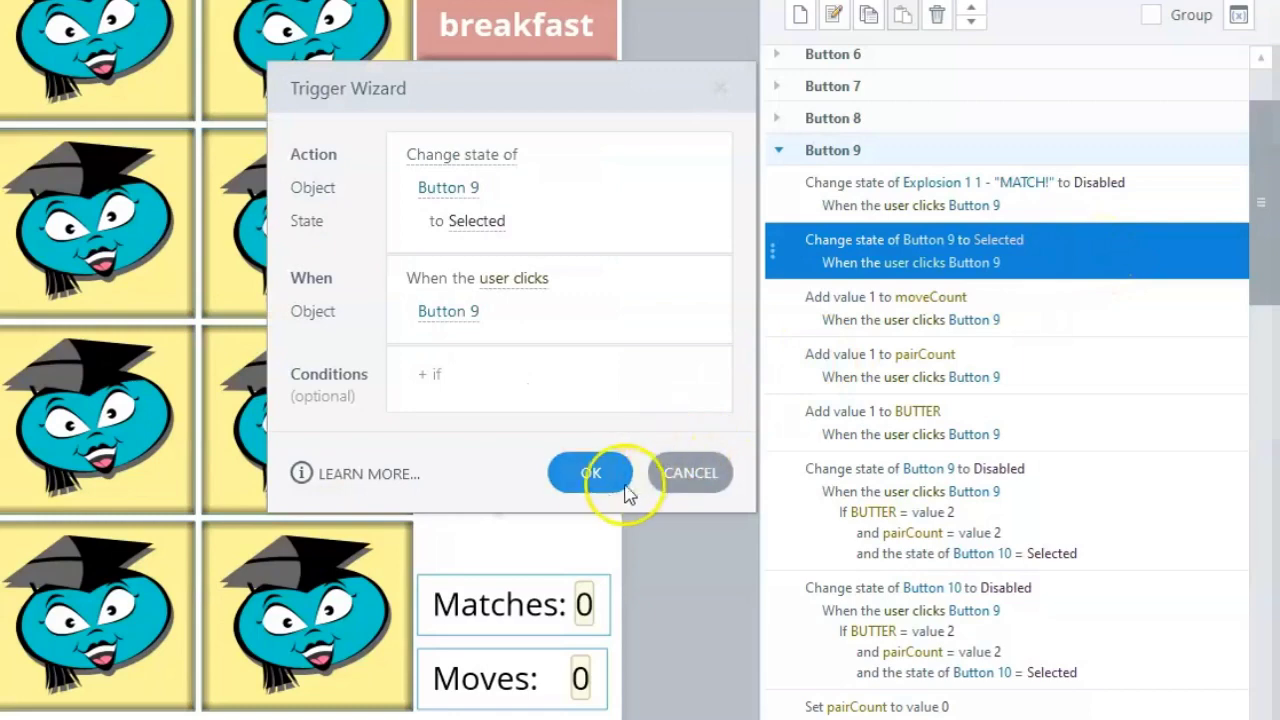
left_click(575, 468)
left_click(1063, 318)
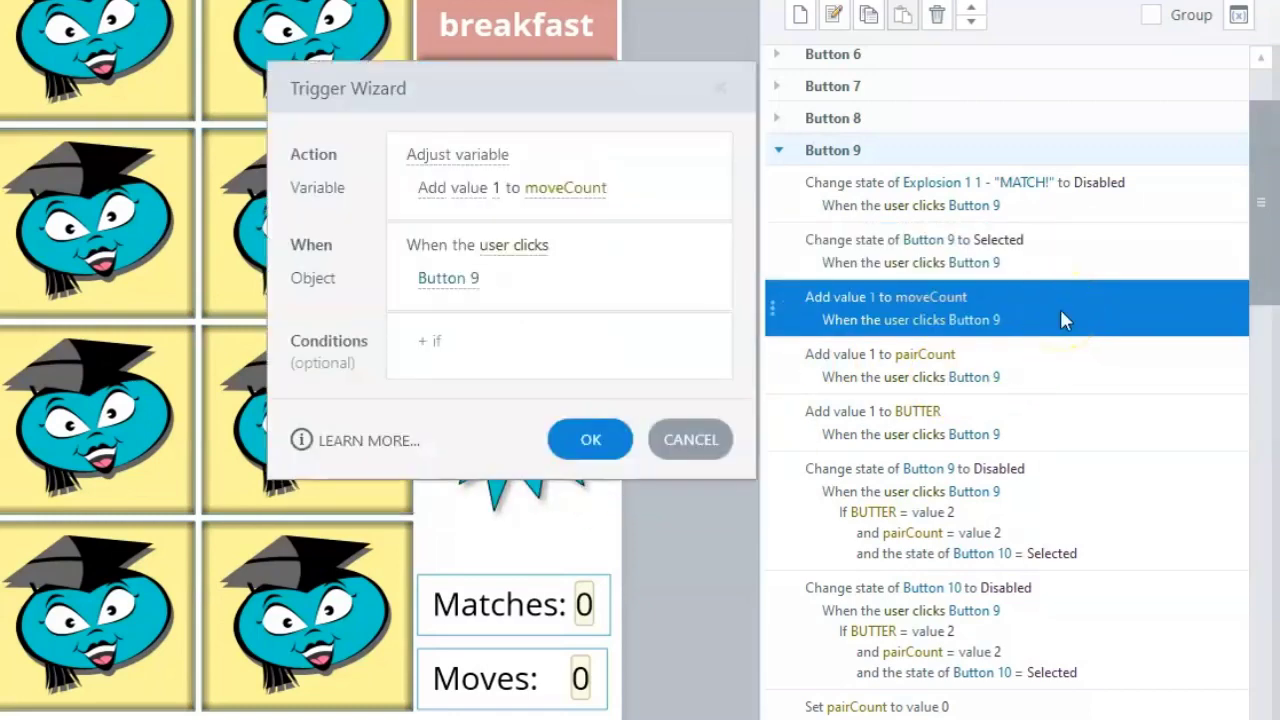
left_click(591, 439)
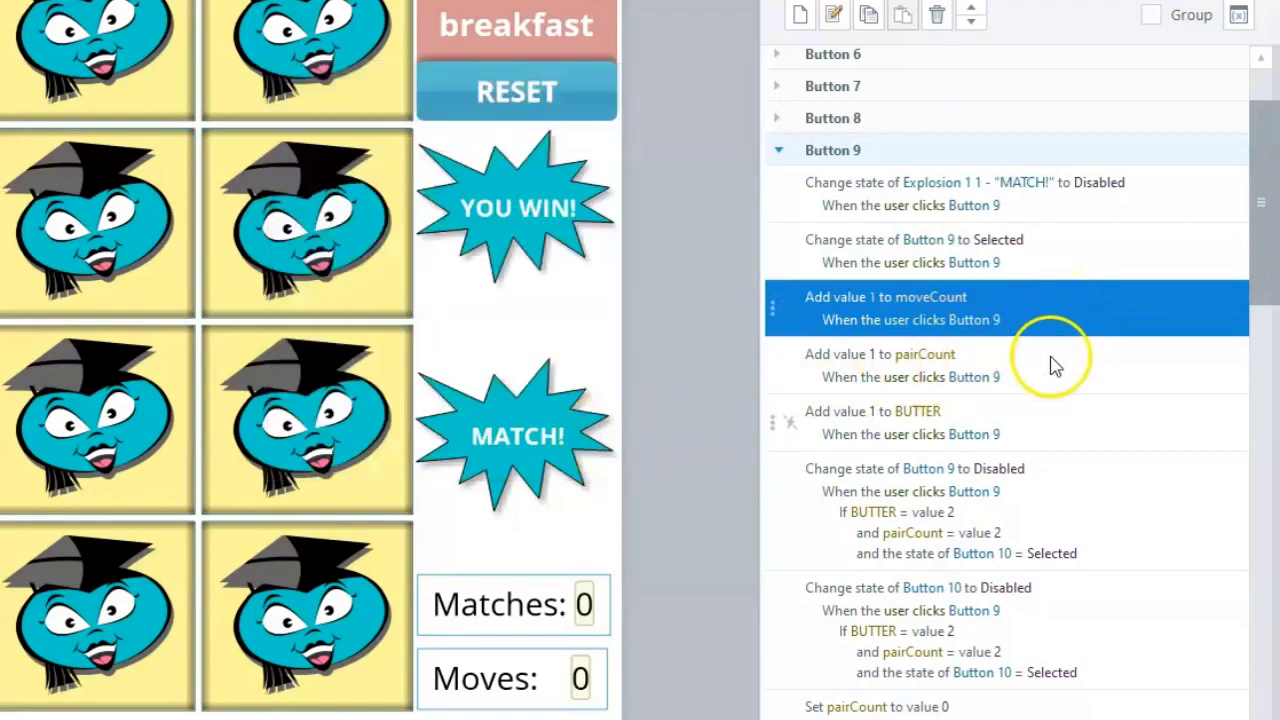
double_click(1055, 366)
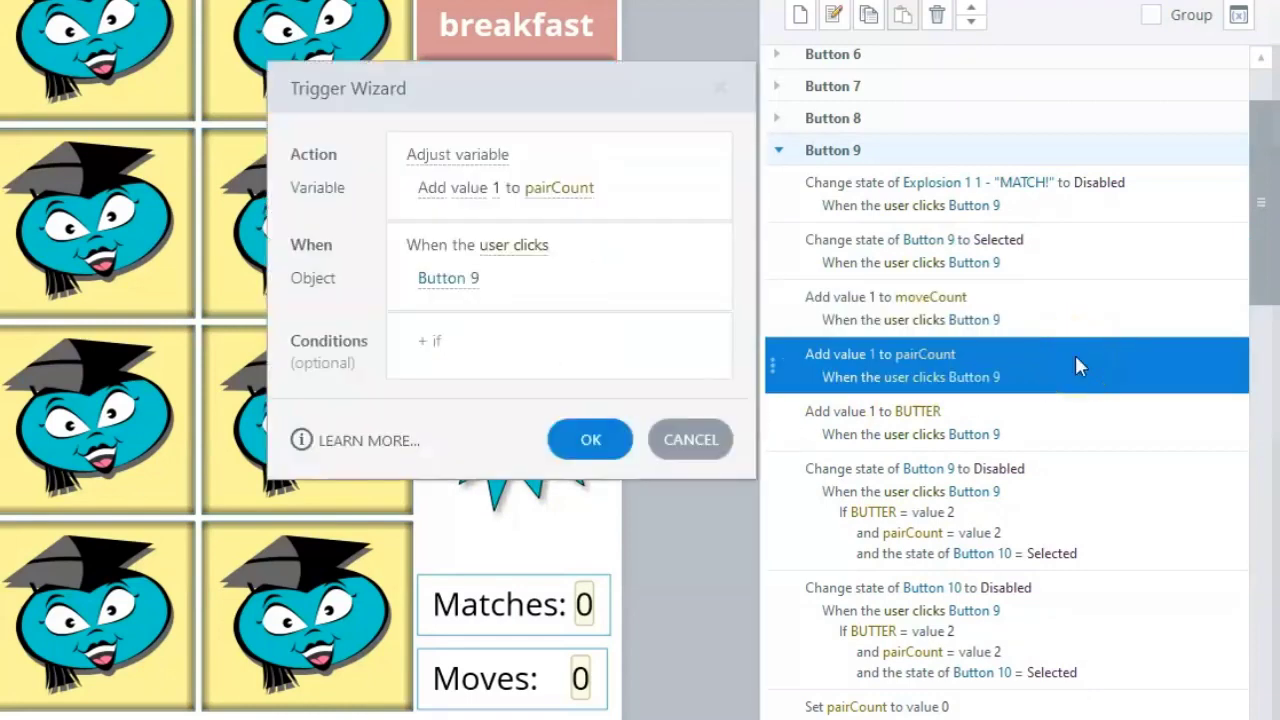
left_click(591, 439)
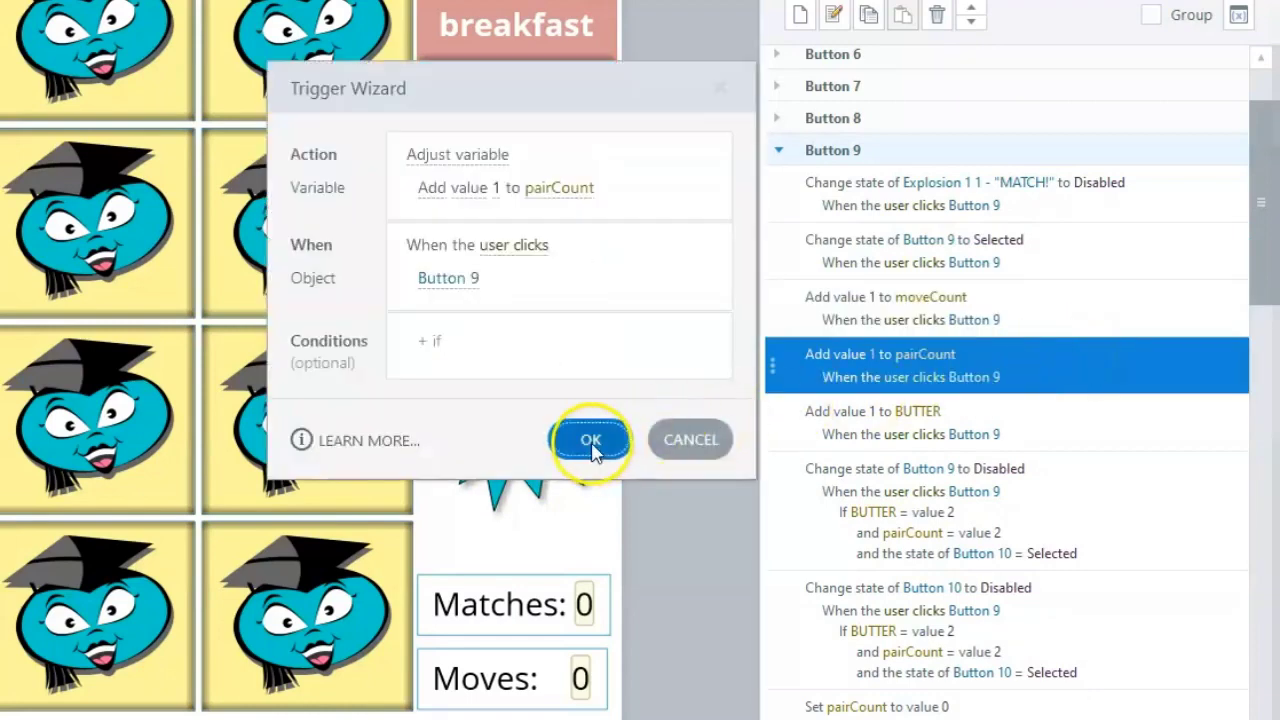
left_click(1079, 430)
double_click(1079, 425)
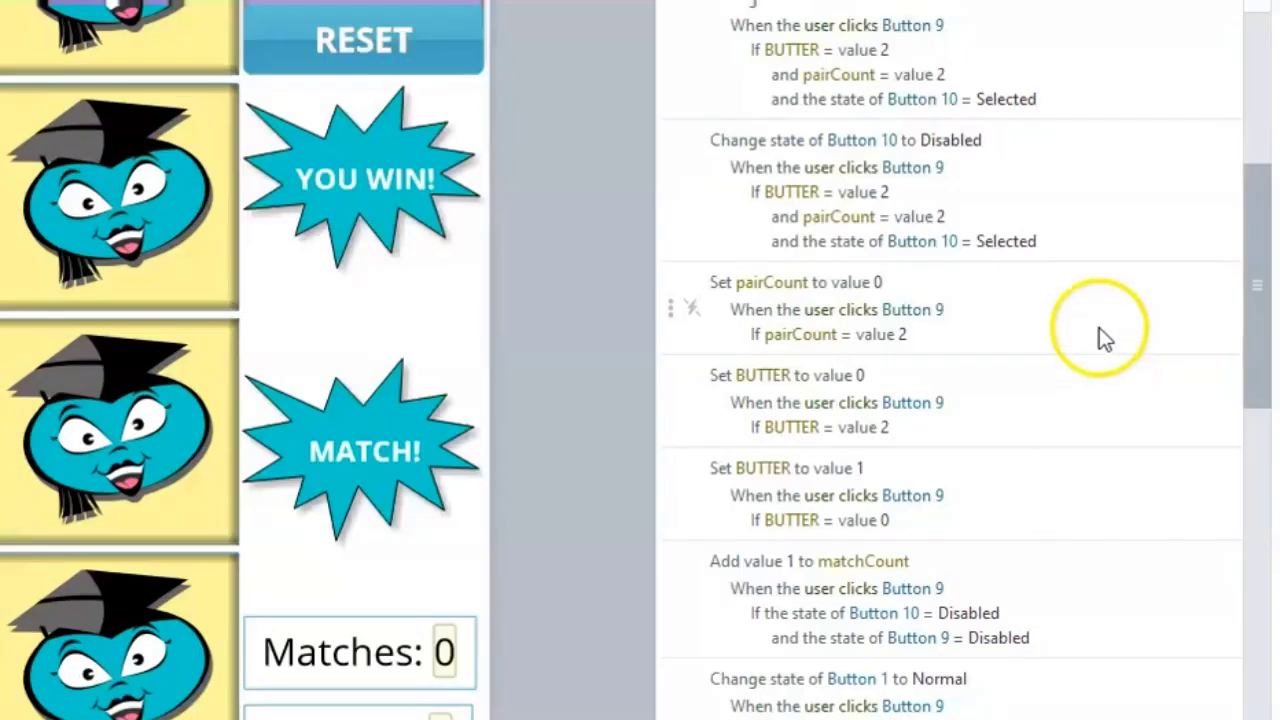
- Highlight Button 9's three conditional triggers that set pairCount to 0, BUTTER to 0 and BUTTER to 1
left_click(1099, 330)
left_click(1091, 378, "ctrl")
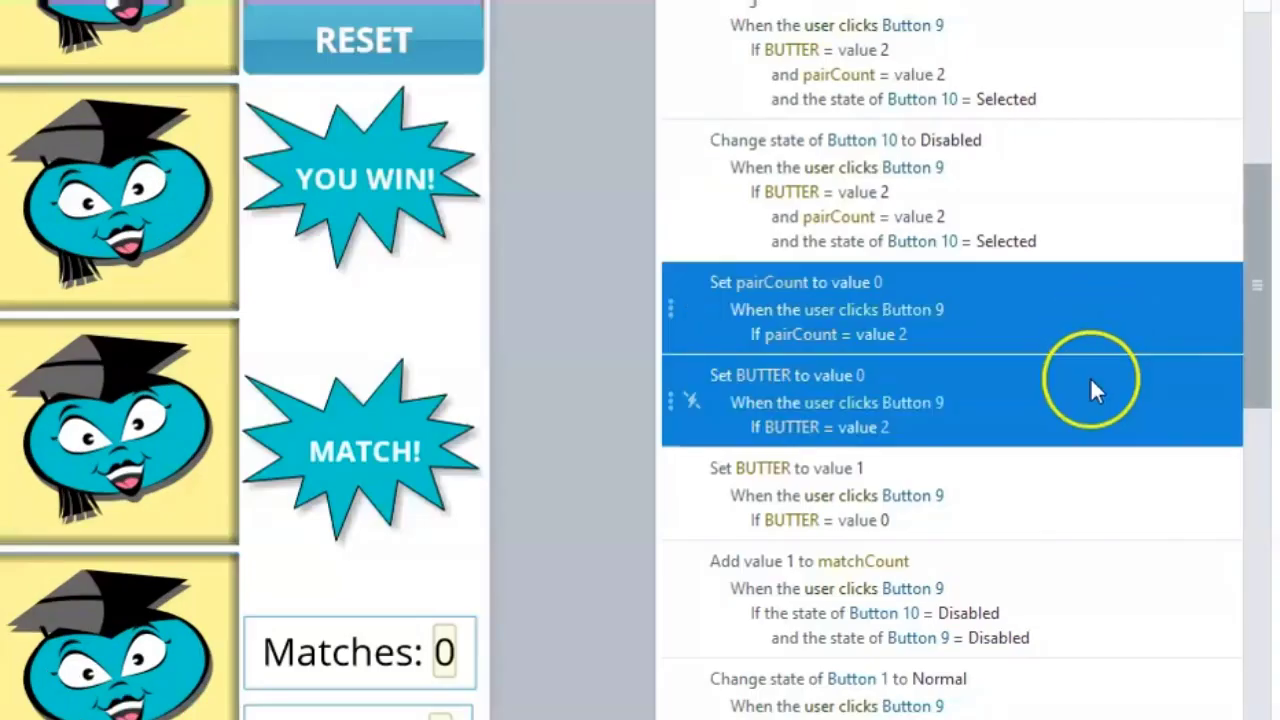
left_click(1082, 482, "ctrl")
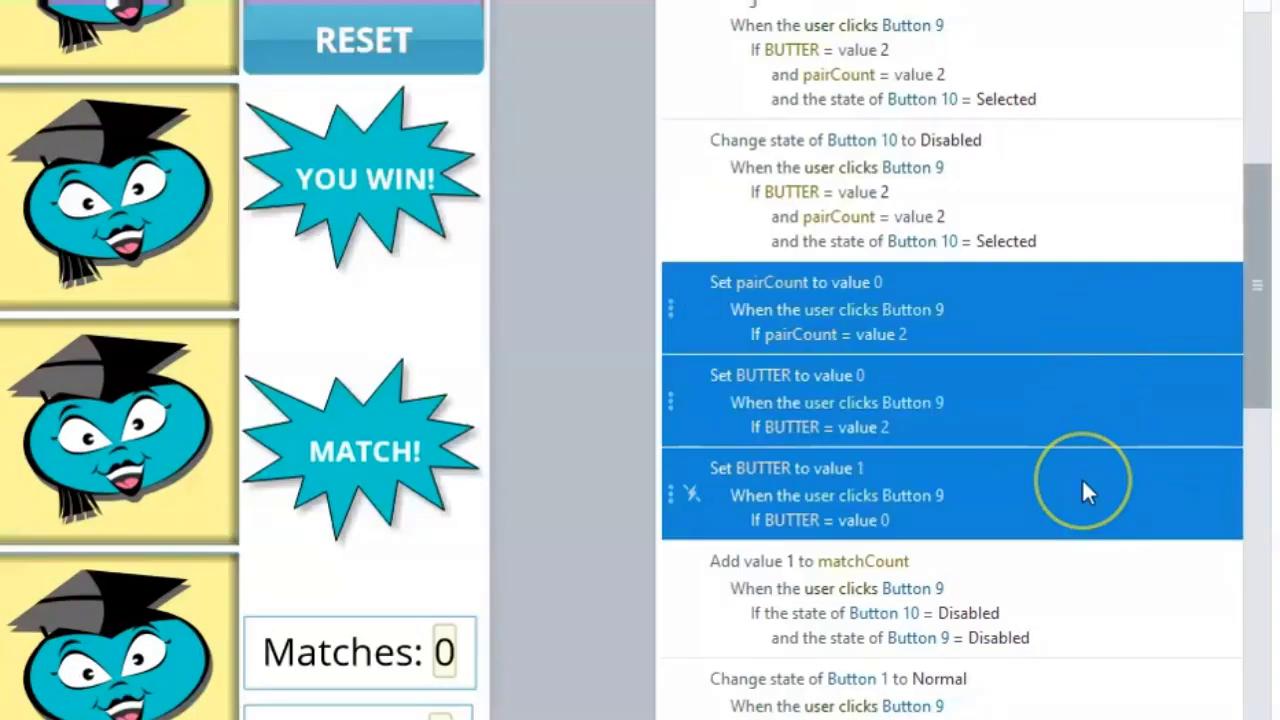
- Open Button 9's triggers that set pairCount to 0 and BUTTER to 0, and review their conditions without changing them
double_click(1095, 315)
left_click_drag(463, 48, 467, 174)
left_click(1124, 315)
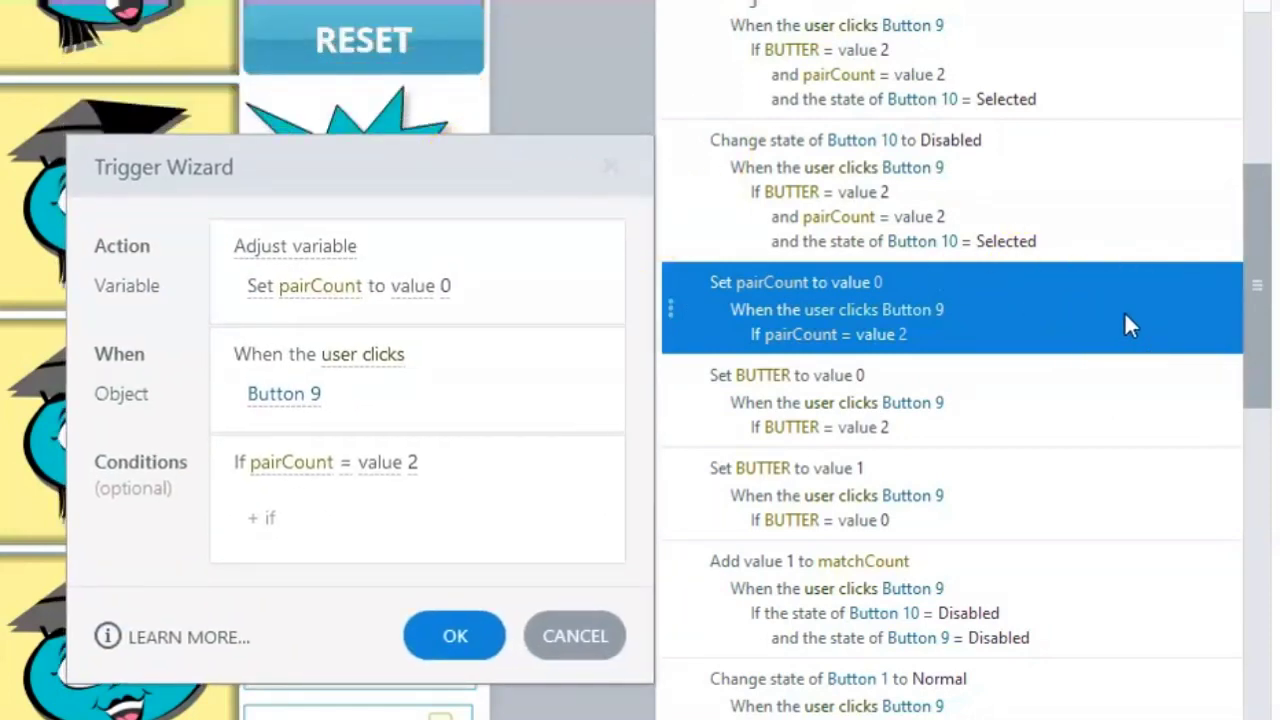
left_click(455, 636)
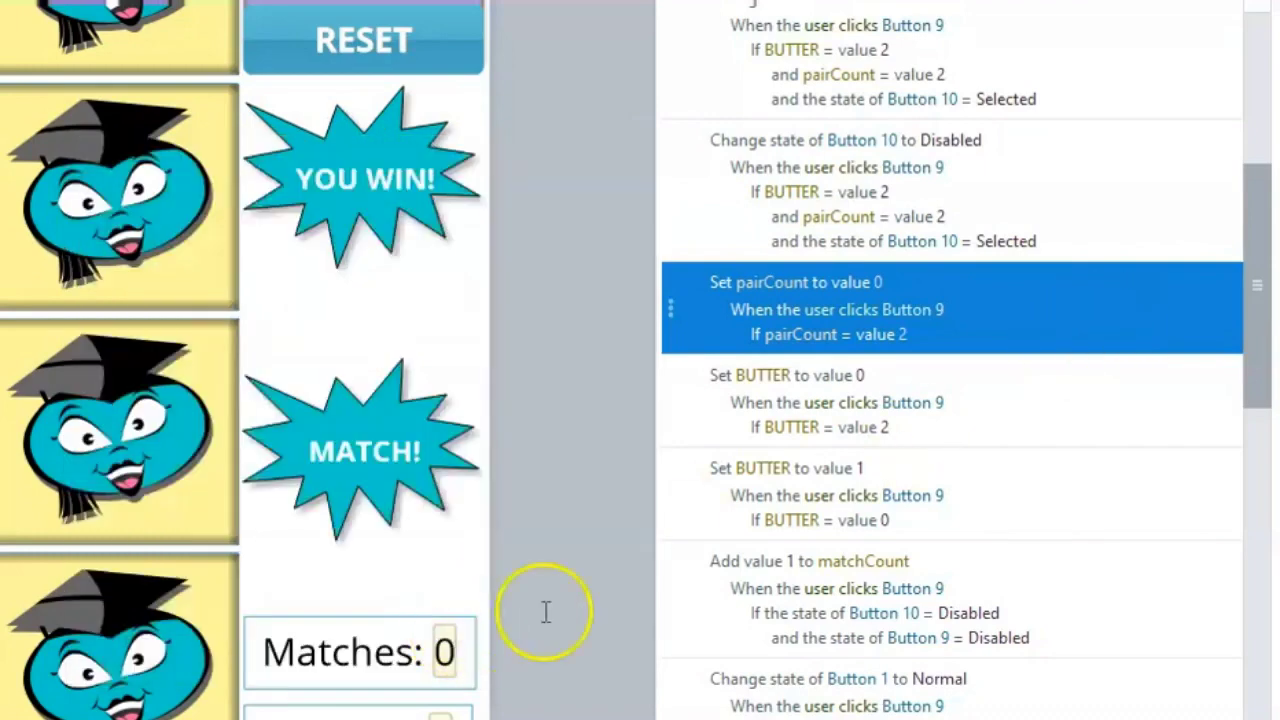
left_click(1034, 424)
double_click(1036, 424)
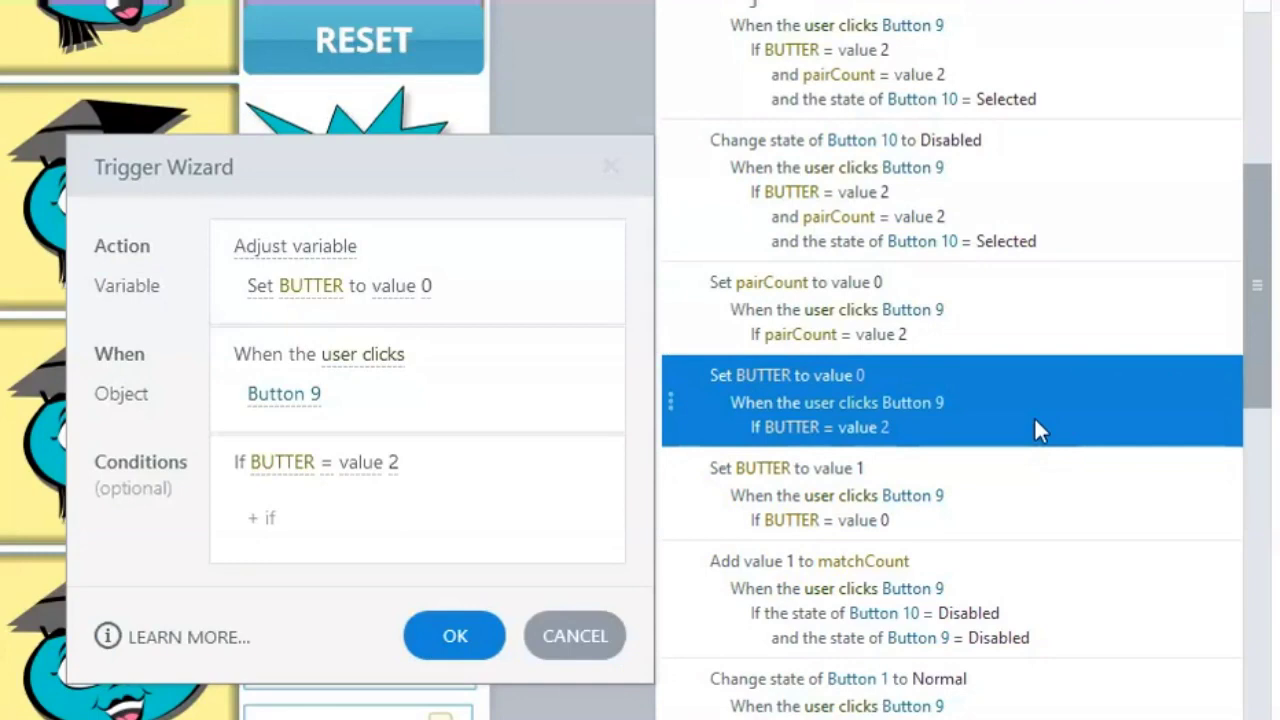
left_click(455, 642)
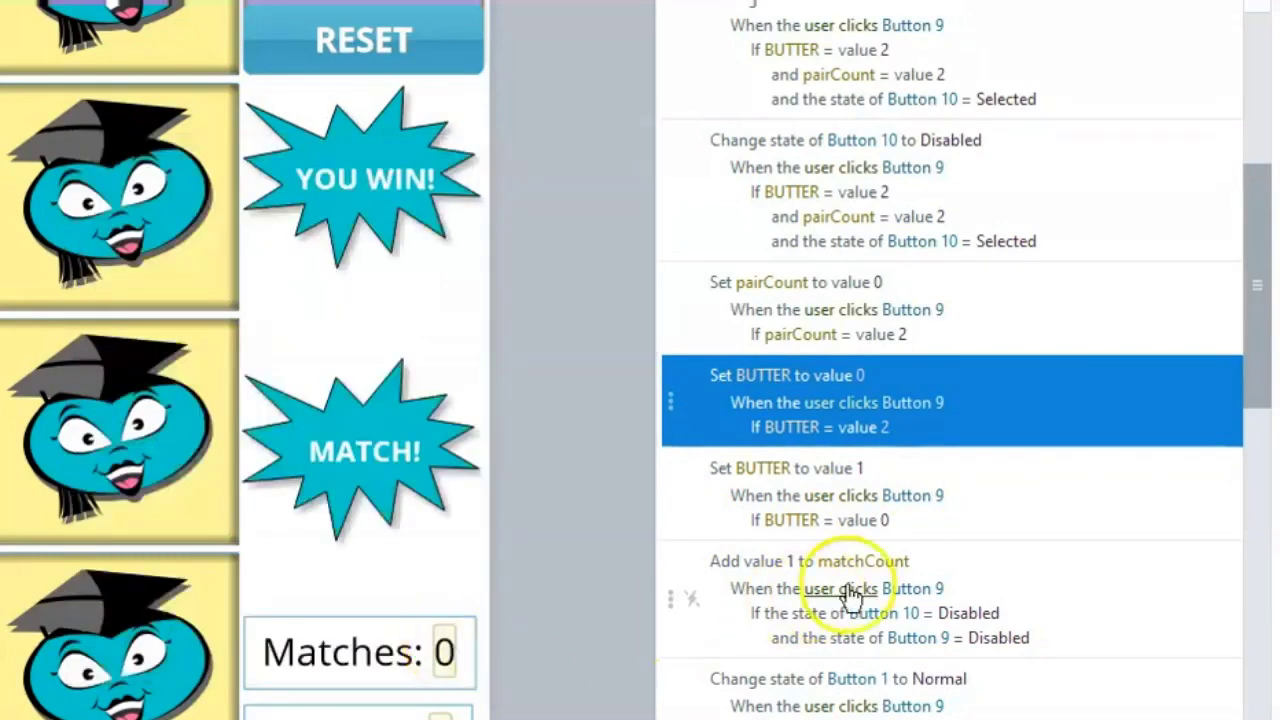
- Open Button 9's trigger that sets BUTTER to 1 and review its condition without changing it
left_click(1045, 510)
double_click(1047, 505)
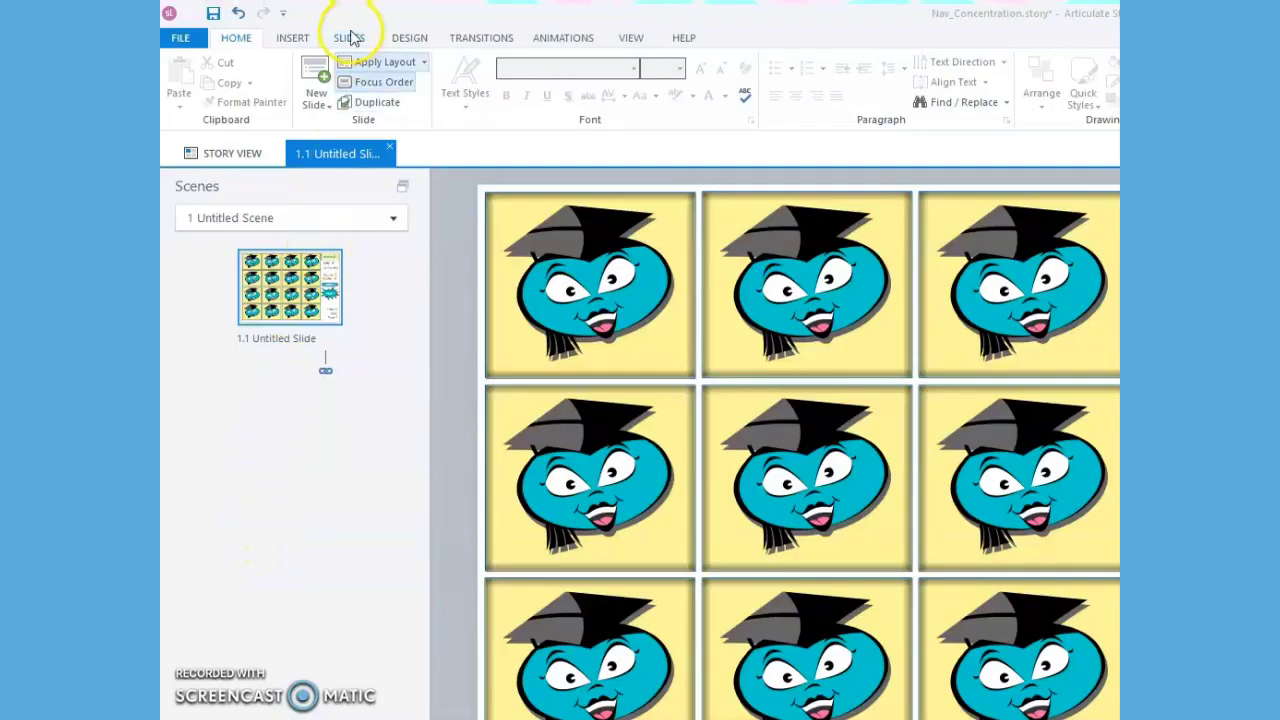
- Insert a built-in freeform Pick Many question slide and check its Form View and Slide View
left_click(350, 40)
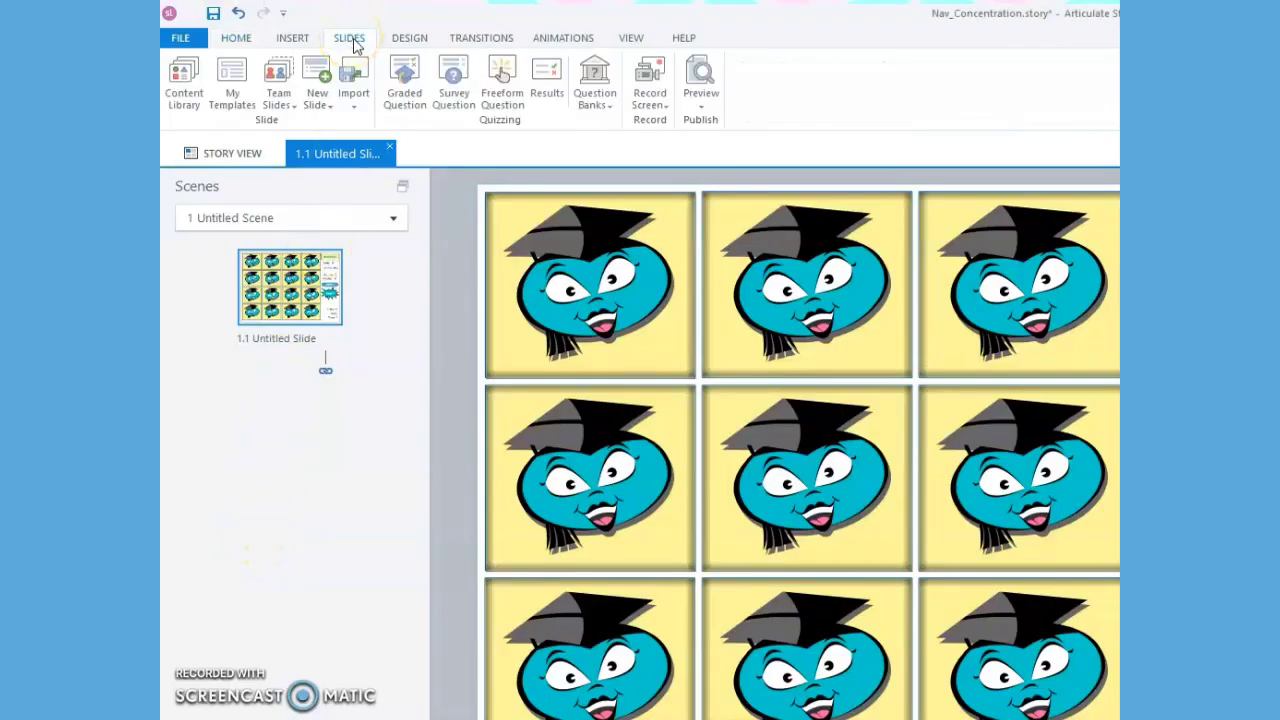
left_click(503, 98)
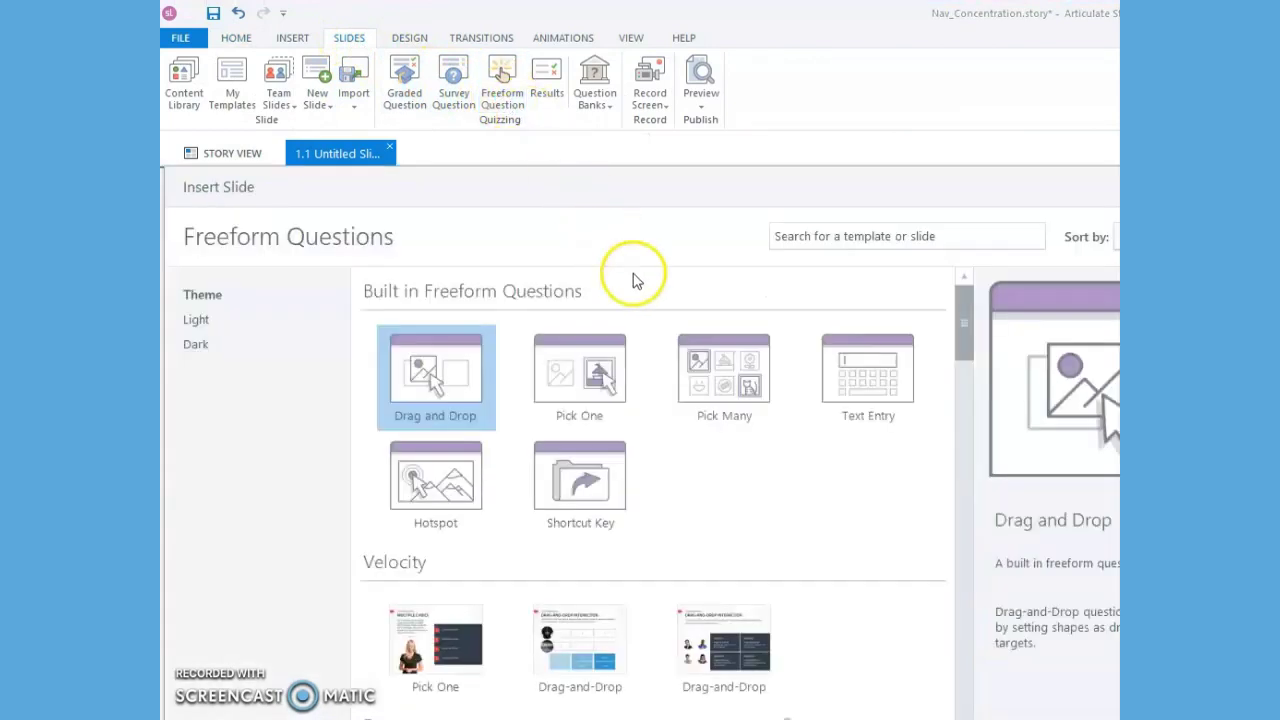
left_click(730, 389)
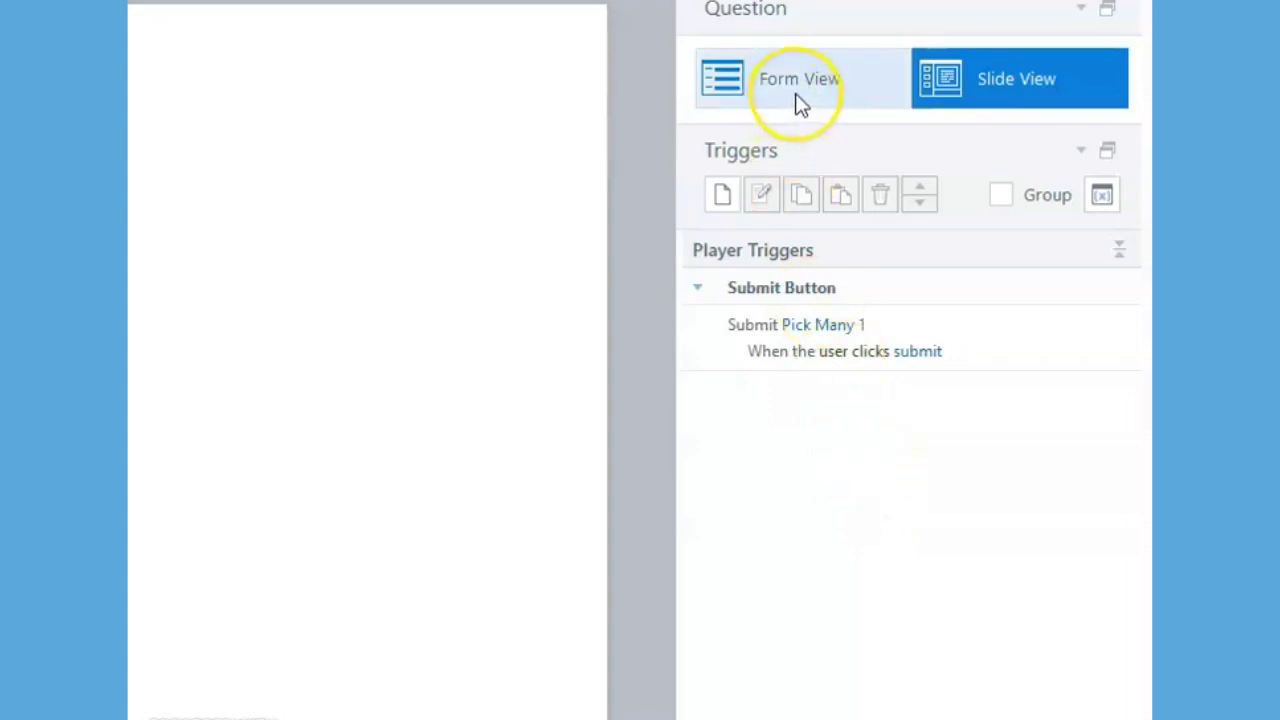
left_click(800, 90)
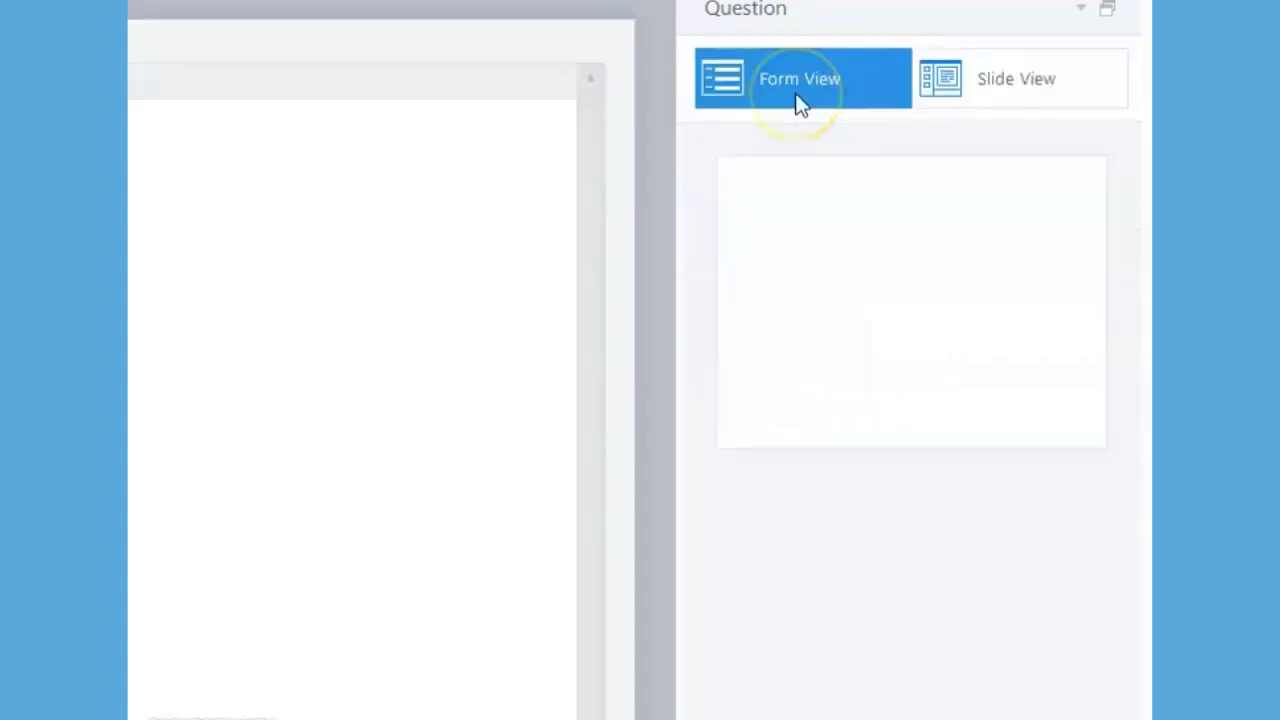
left_click(1088, 110)
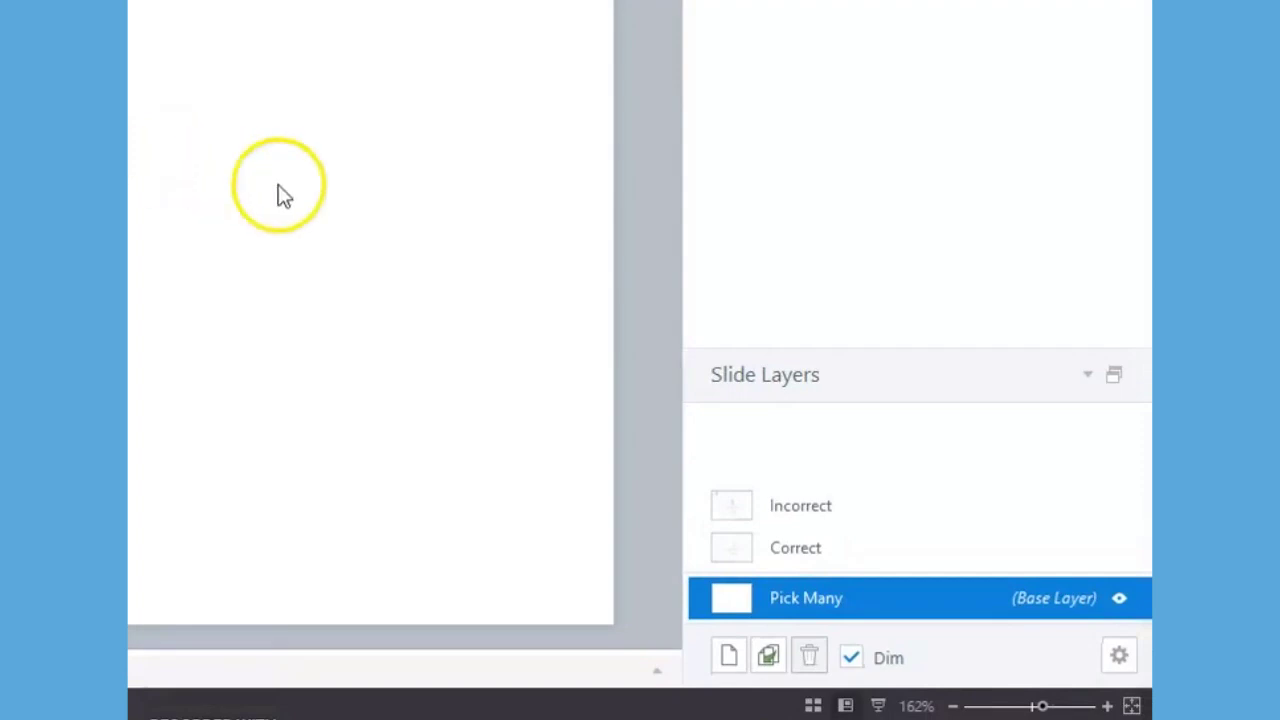
- Delete the Incorrect and Correct feedback layers from the Pick Many slide
left_click(973, 512)
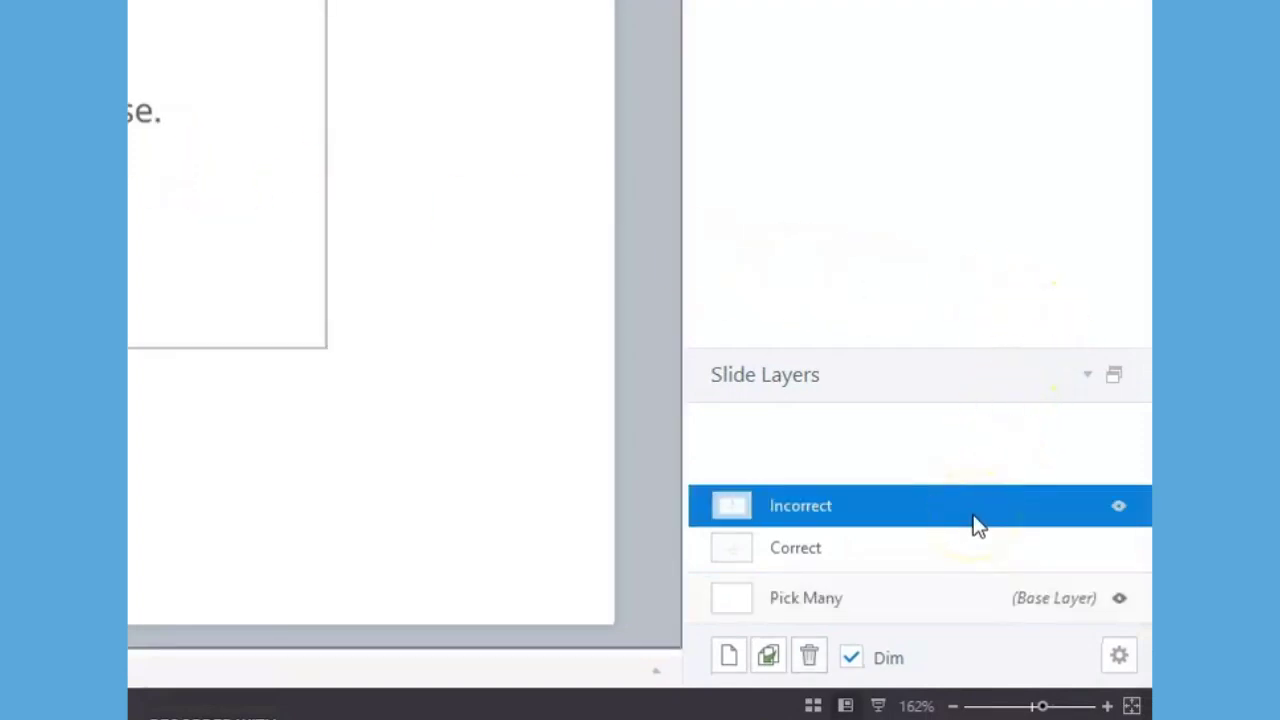
right_click(976, 526)
left_click(1036, 651)
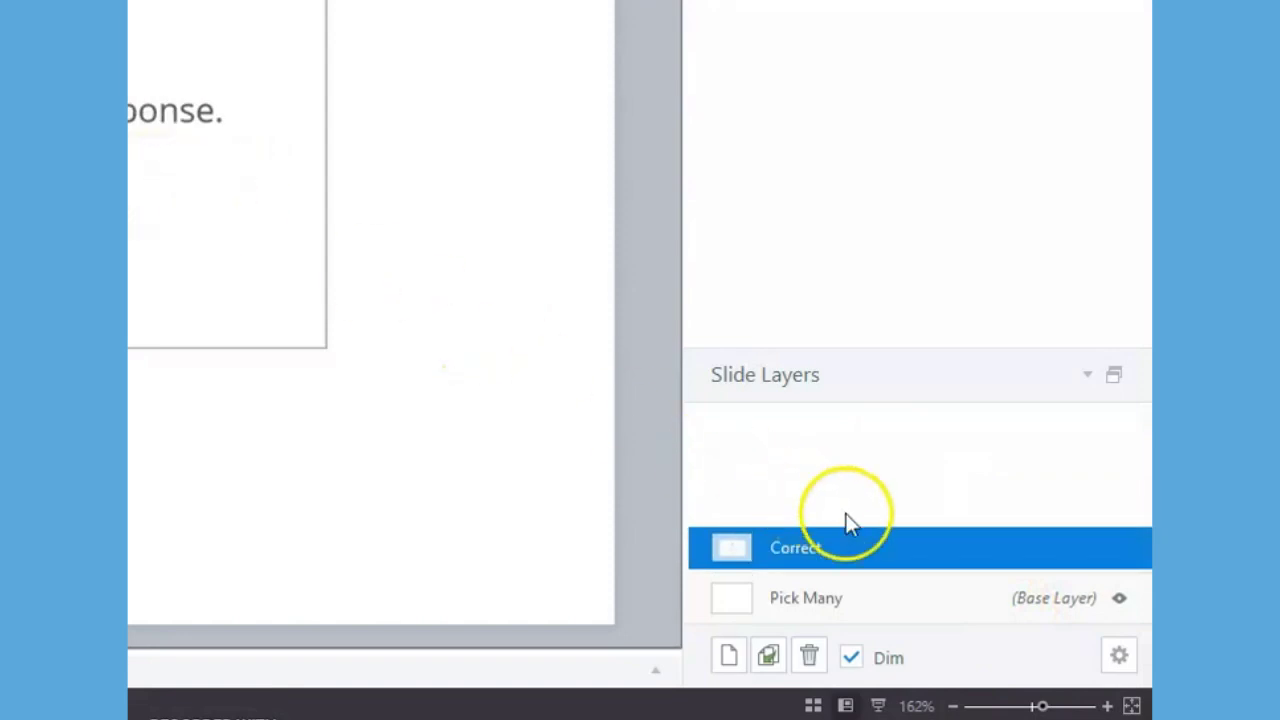
right_click(905, 555)
left_click(967, 681)
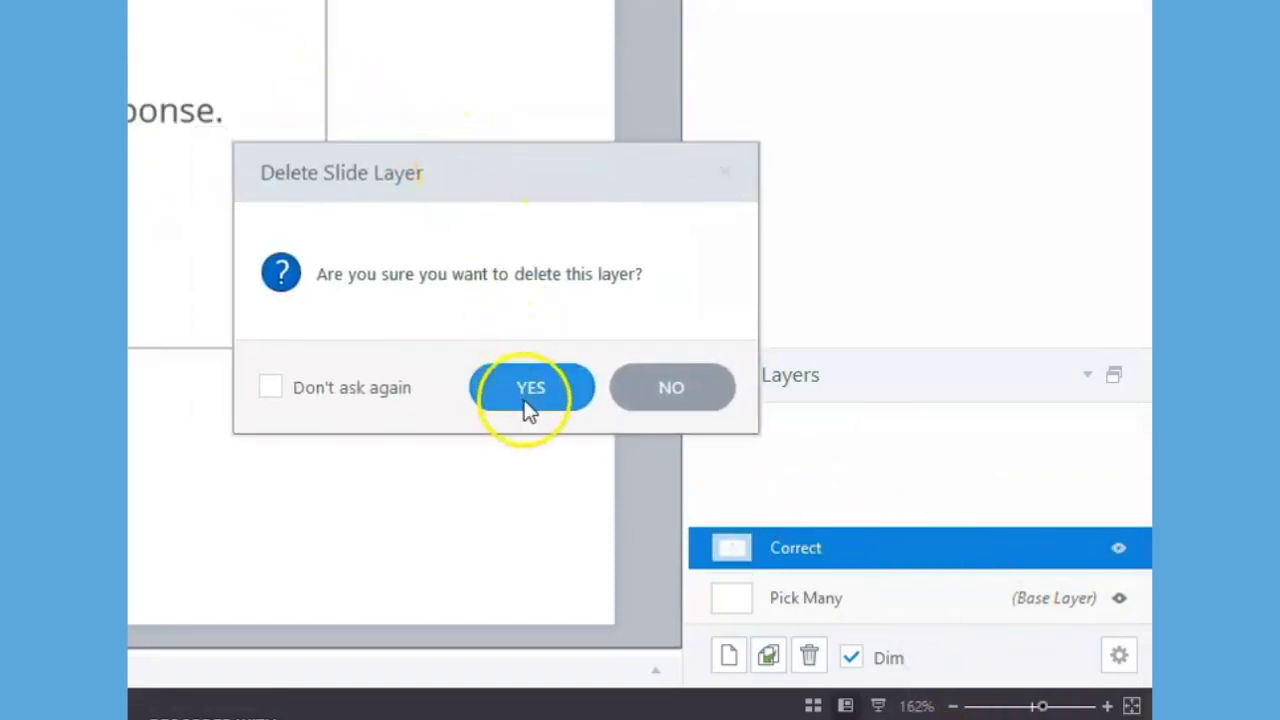
left_click(526, 400)
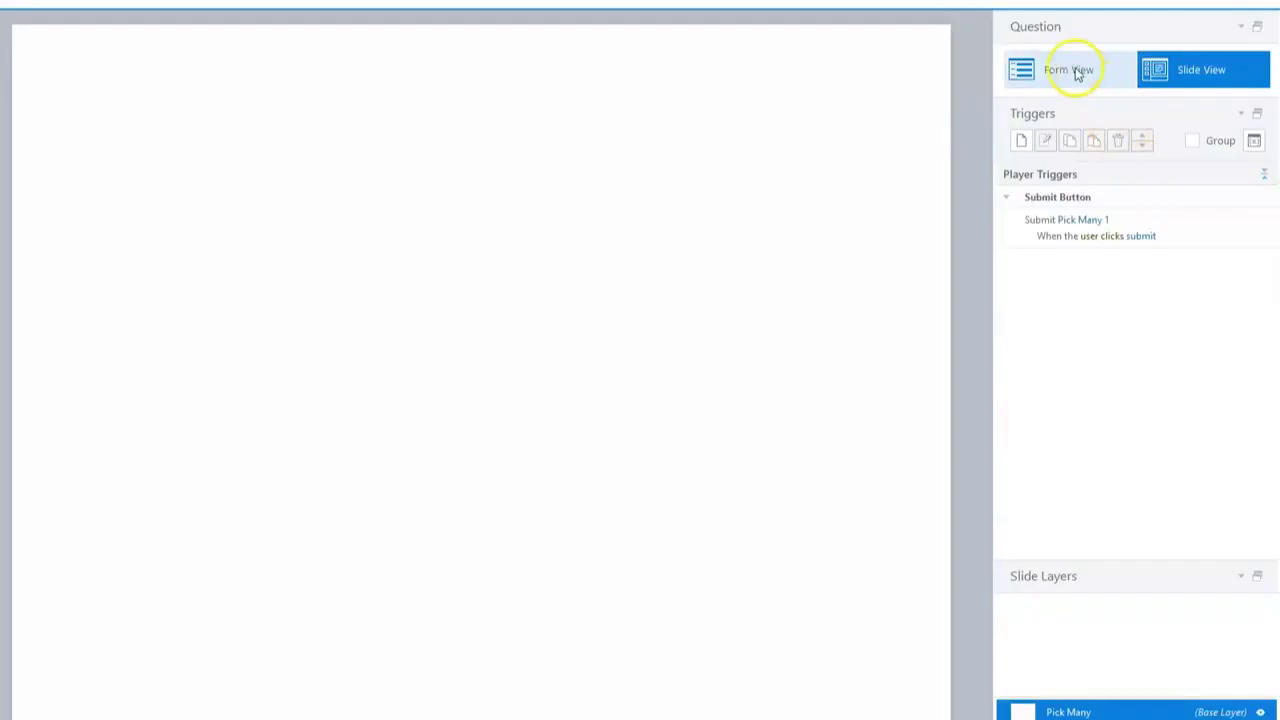
- Paste the copied game cards, text boxes, RESET button and other objects onto the blank Pick Many slide
left_click(1073, 71)
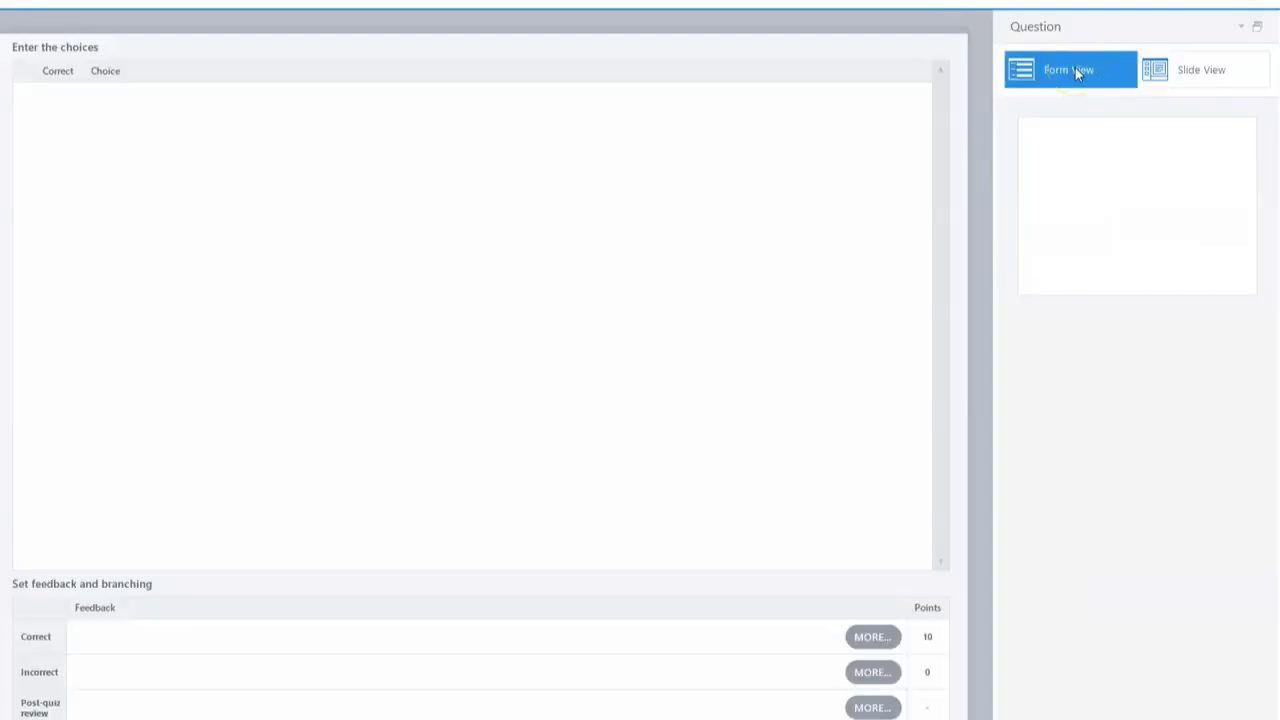
left_click(1216, 70)
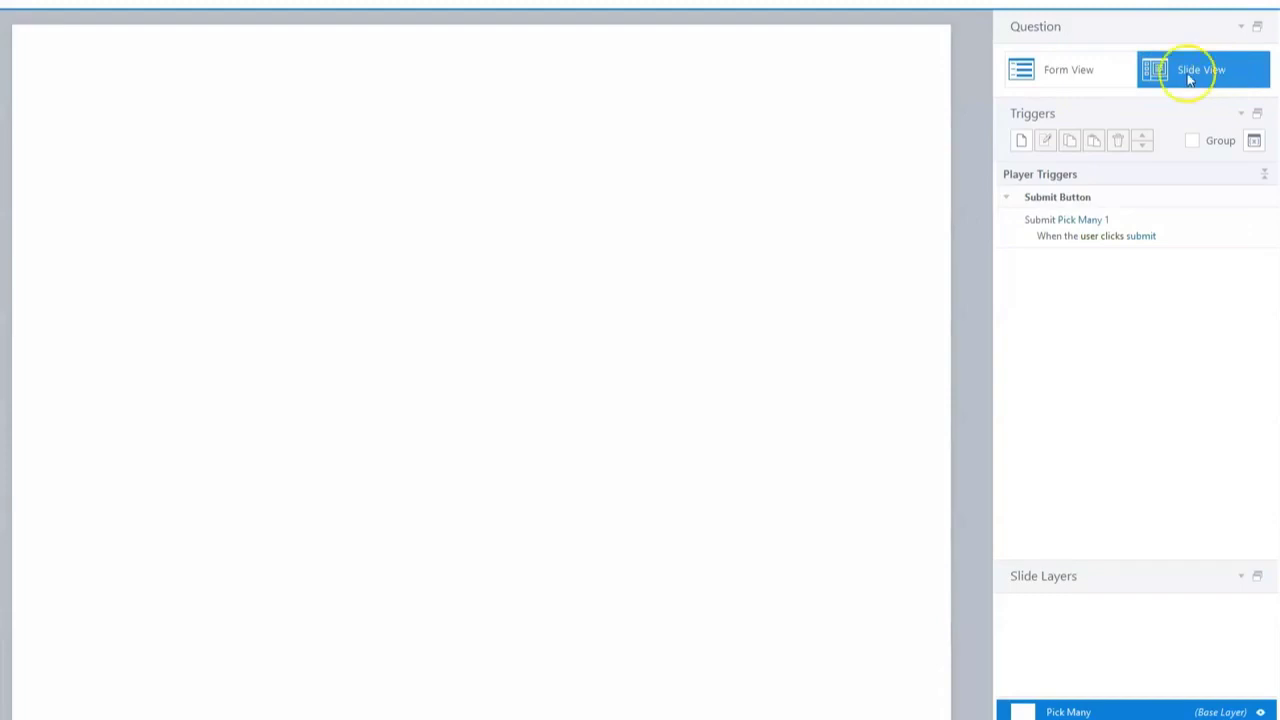
right_click(450, 156)
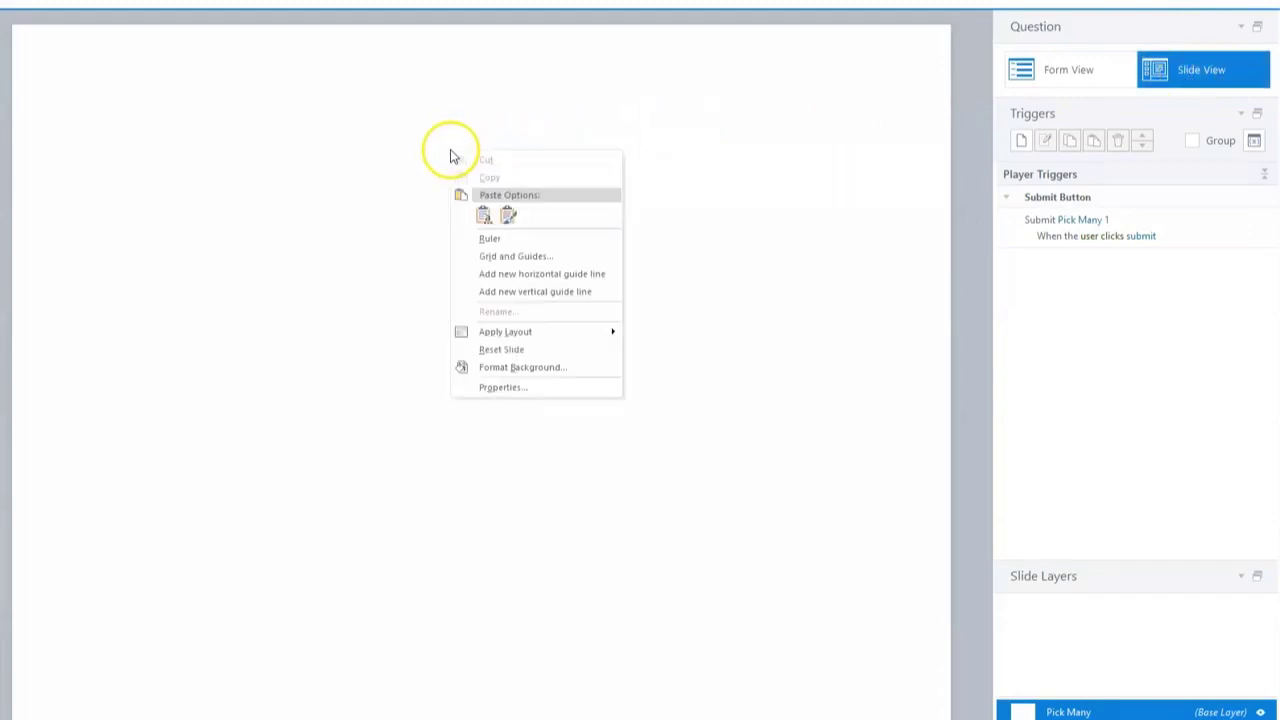
left_click(483, 217)
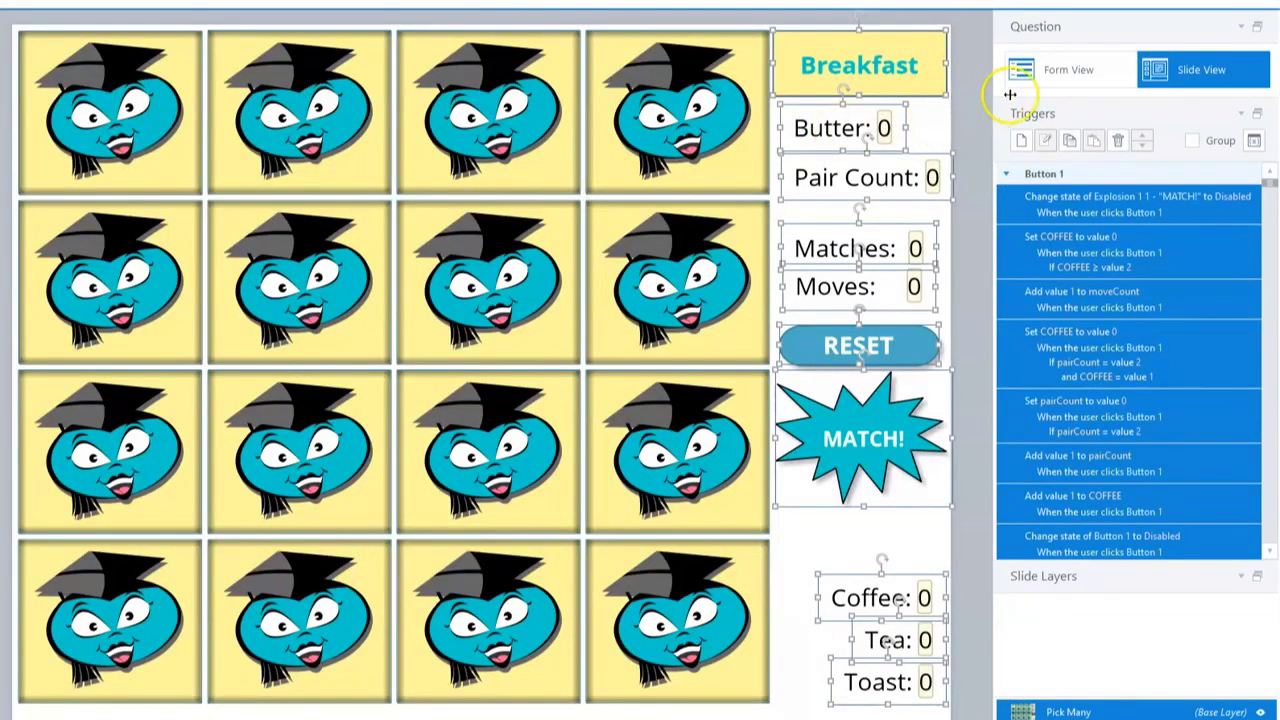
- In the question's Form View, assign Buttons 8 through 12 as choices G through K
left_click(1064, 78)
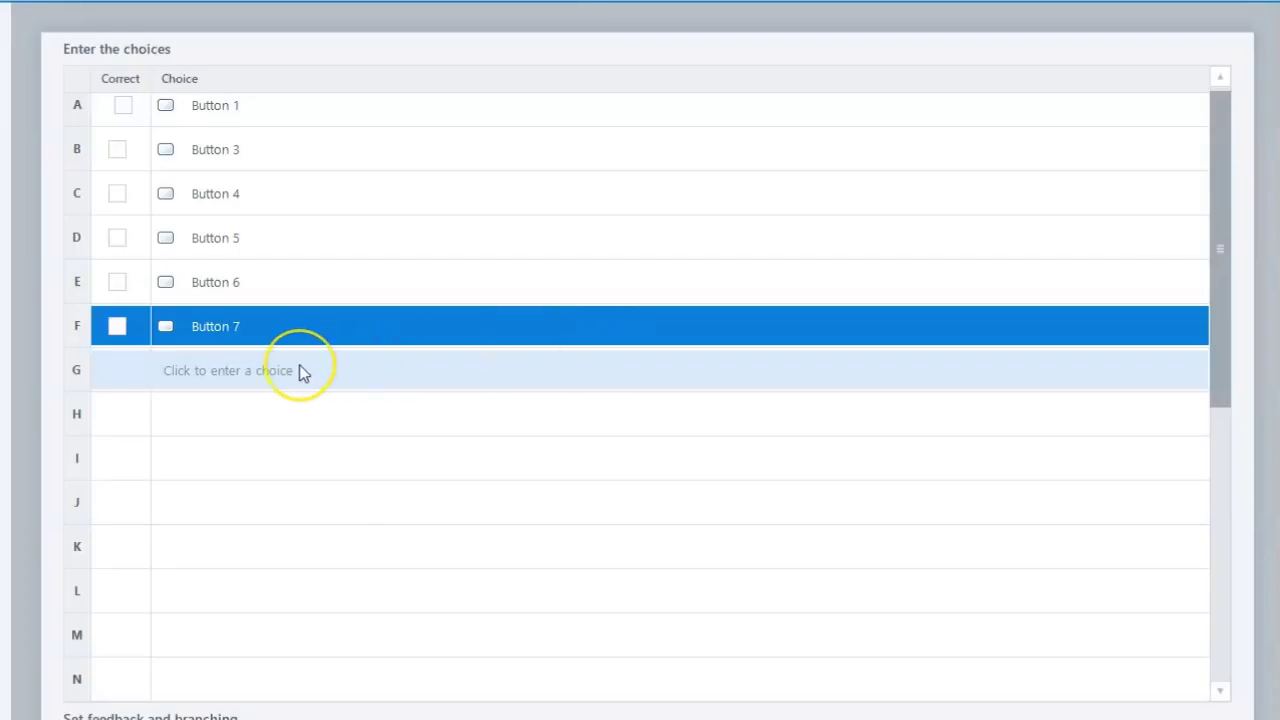
left_click(466, 334)
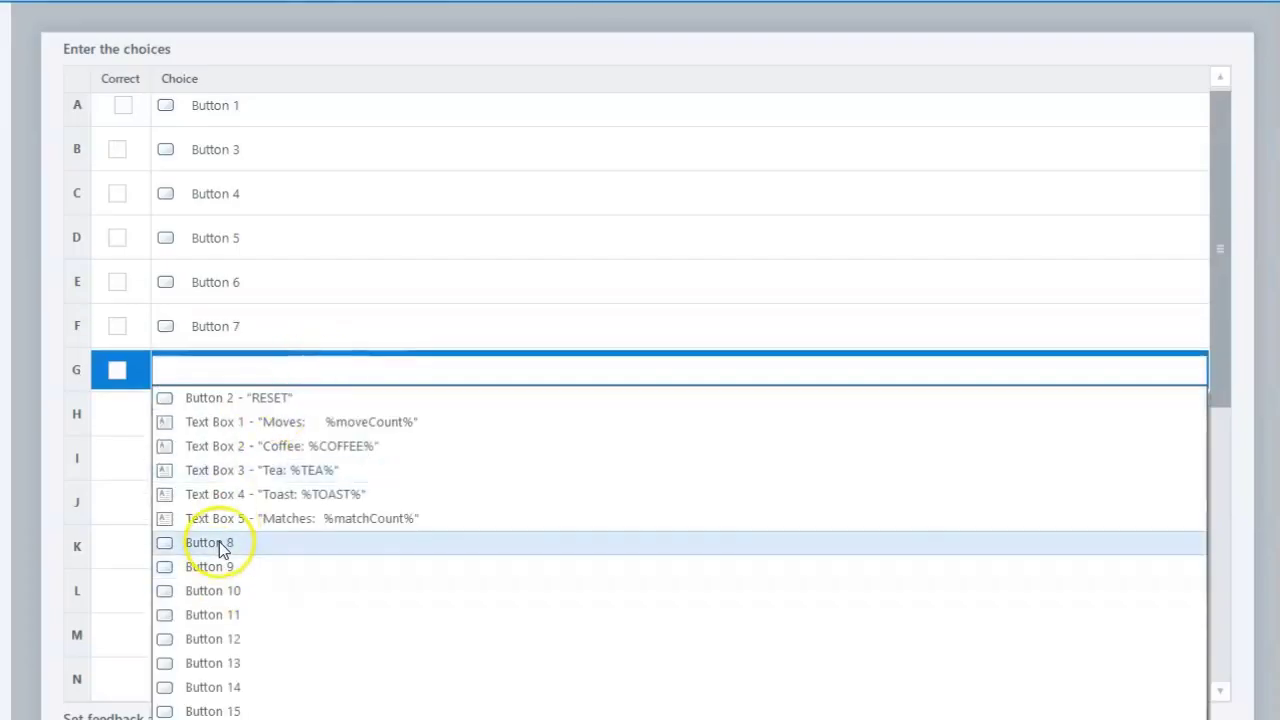
left_click(219, 542)
left_click_drag(1214, 209, 1230, 340)
left_click(220, 163)
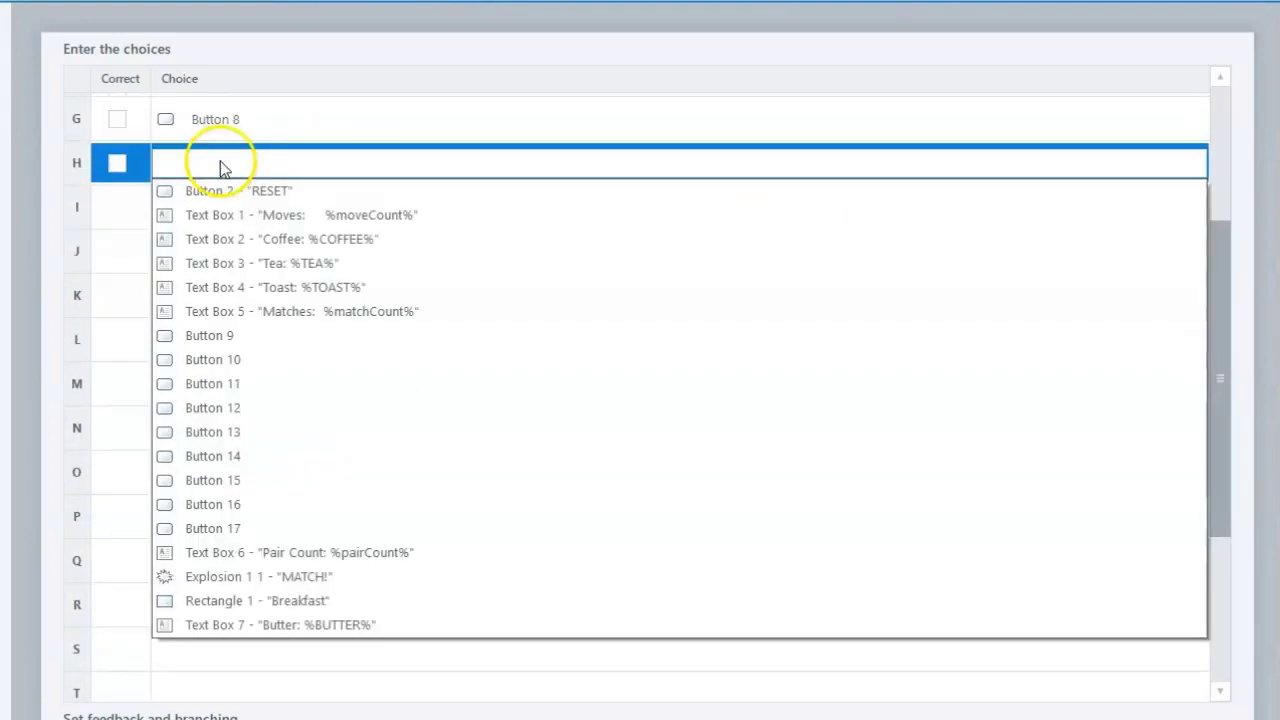
left_click(222, 337)
left_click(222, 199)
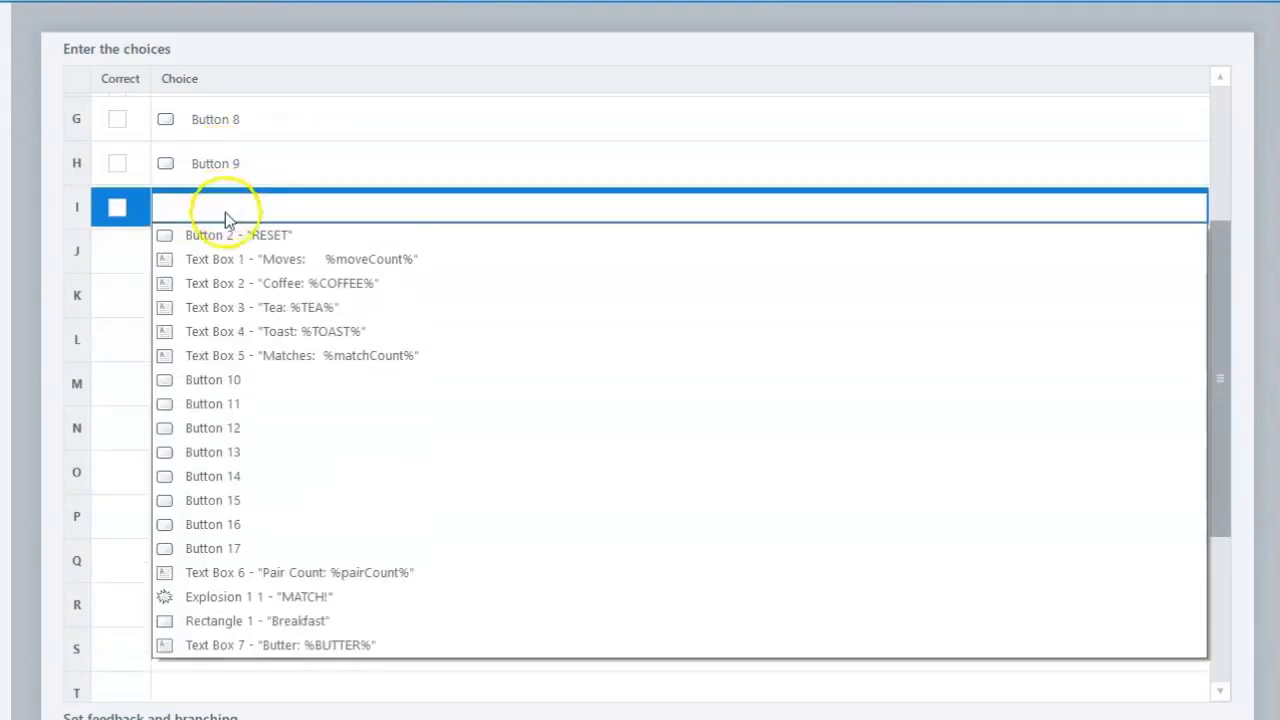
left_click(229, 379)
left_click(231, 249)
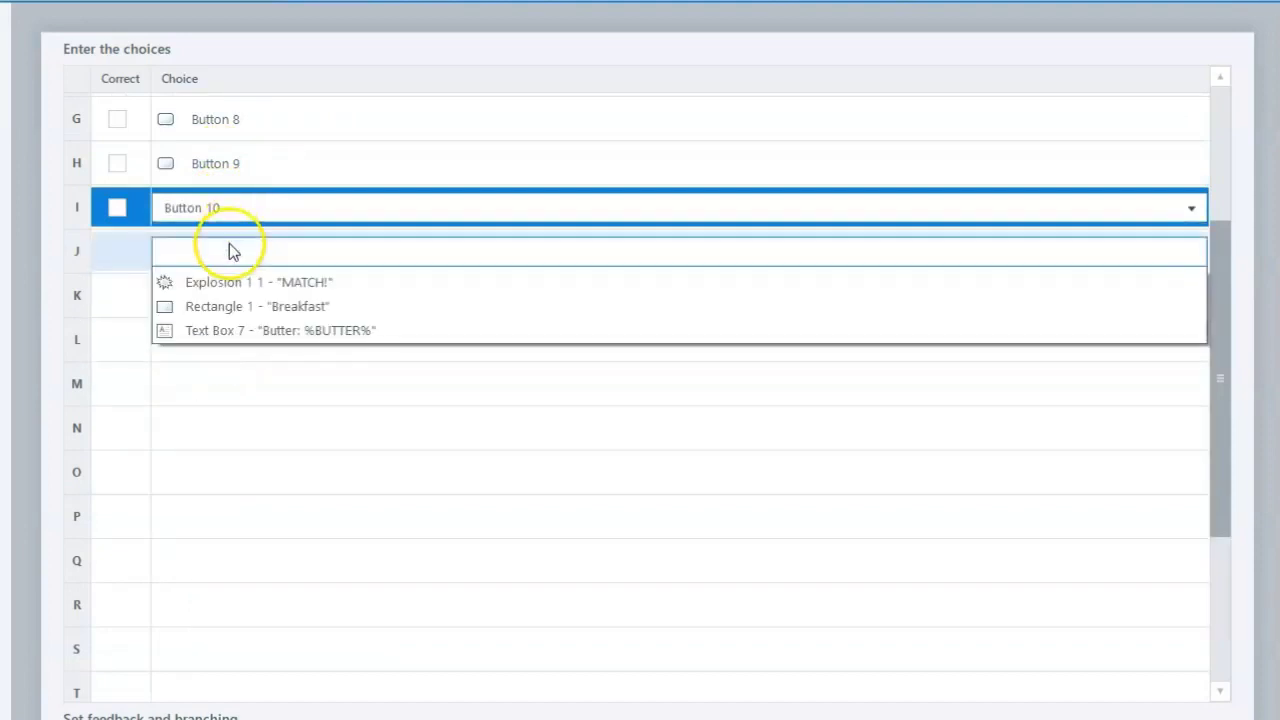
left_click(234, 424)
left_click(229, 300)
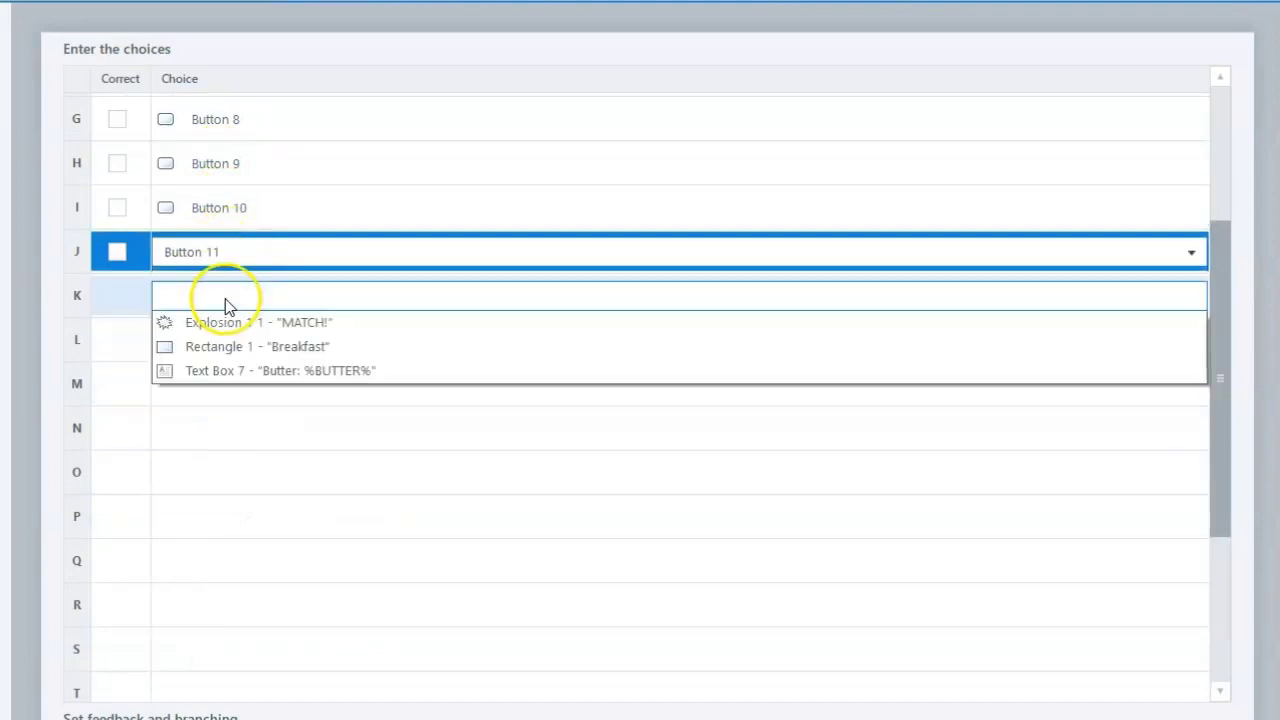
left_click(244, 468)
- Assign Buttons 13 through 17 as choices L through P of the Pick Many question
left_click(258, 338)
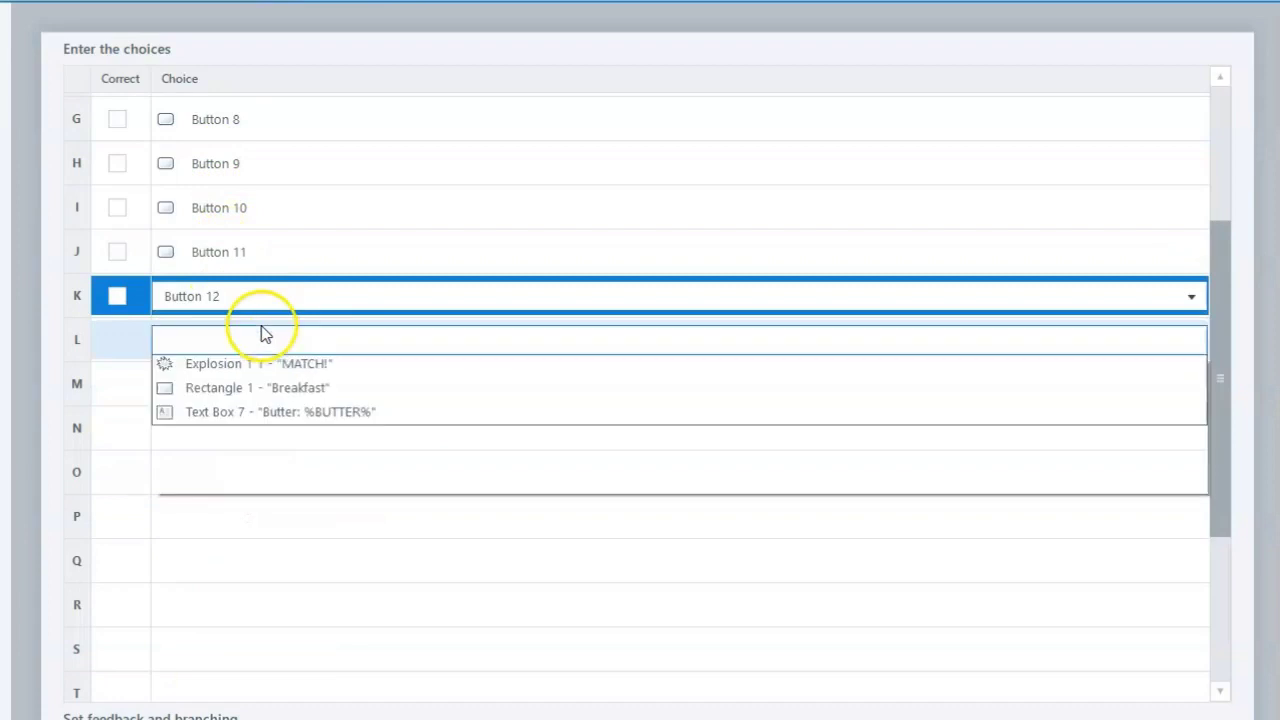
left_click(240, 515)
left_click(239, 388)
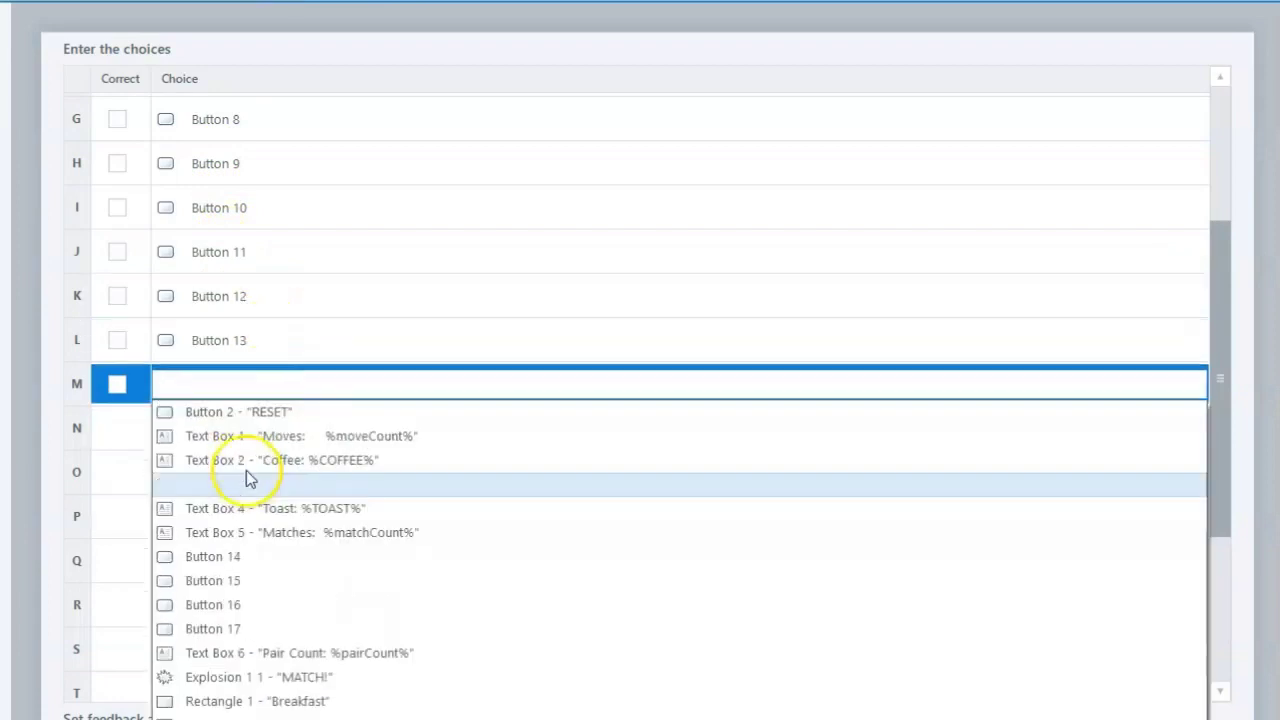
left_click(237, 555)
left_click(253, 425)
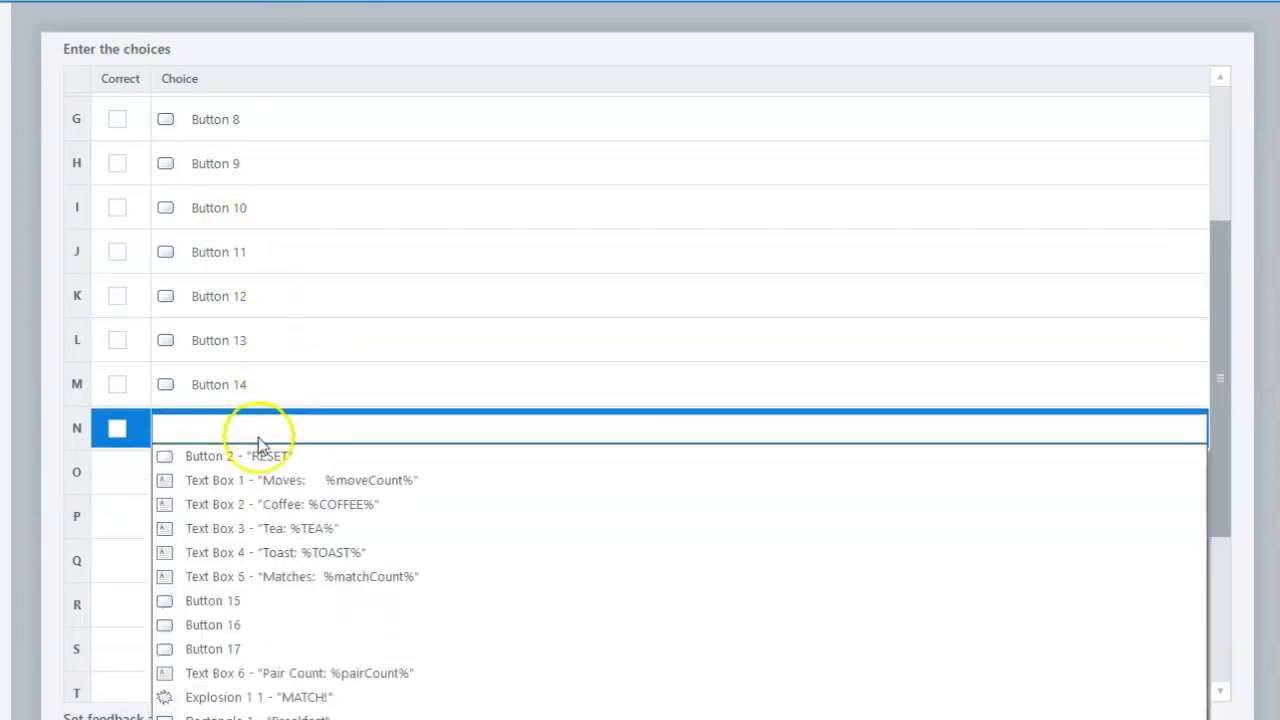
left_click(240, 598)
left_click(247, 471)
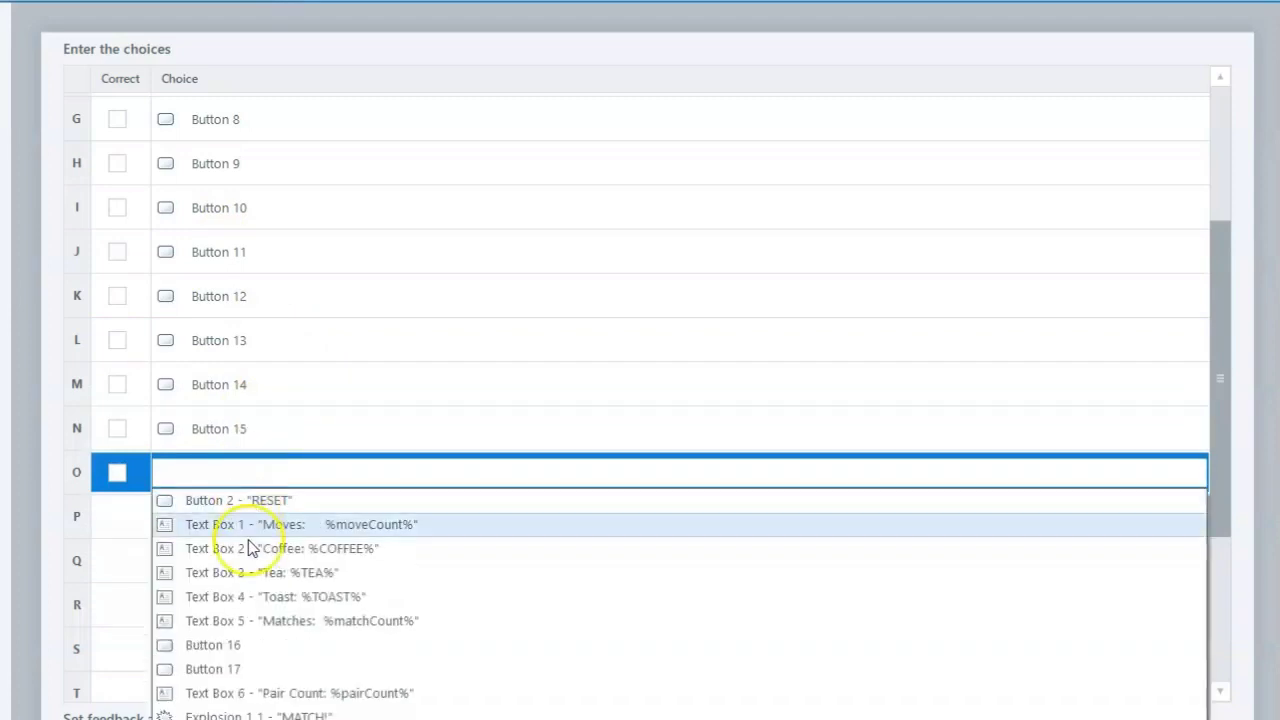
left_click(240, 646)
left_click(240, 520)
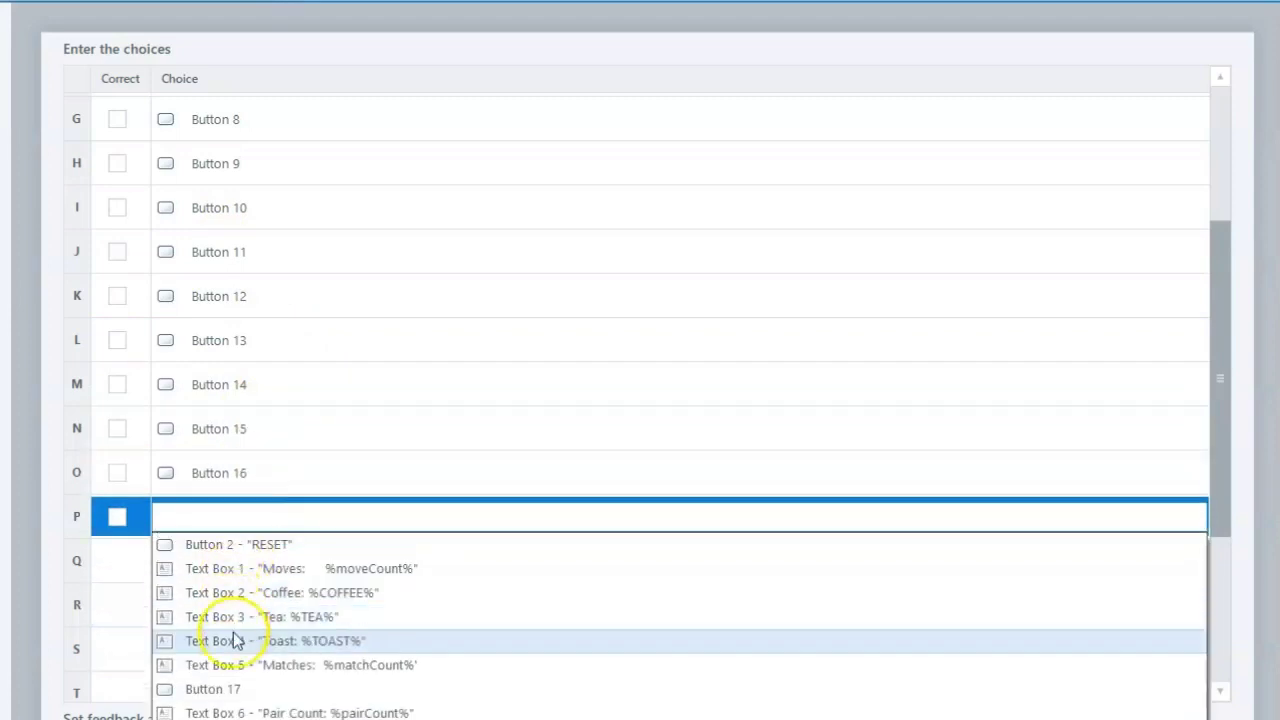
left_click(222, 689)
left_click(650, 603)
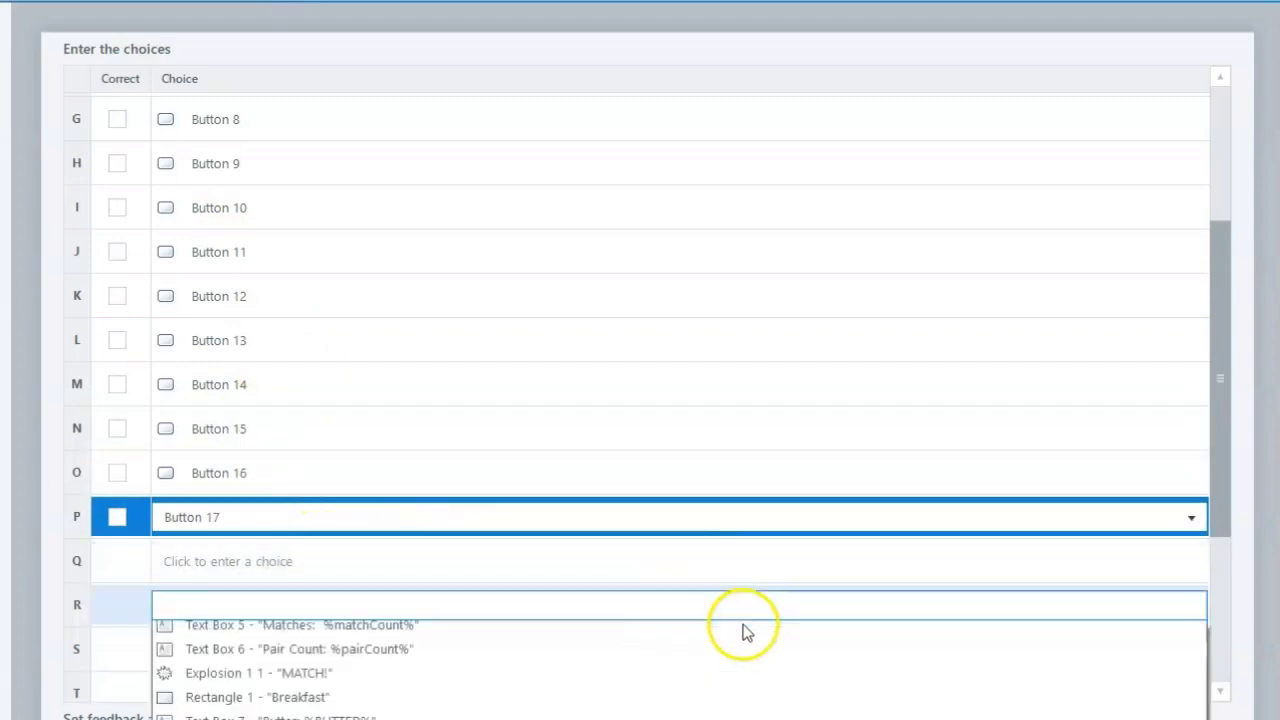
left_click(29, 322)
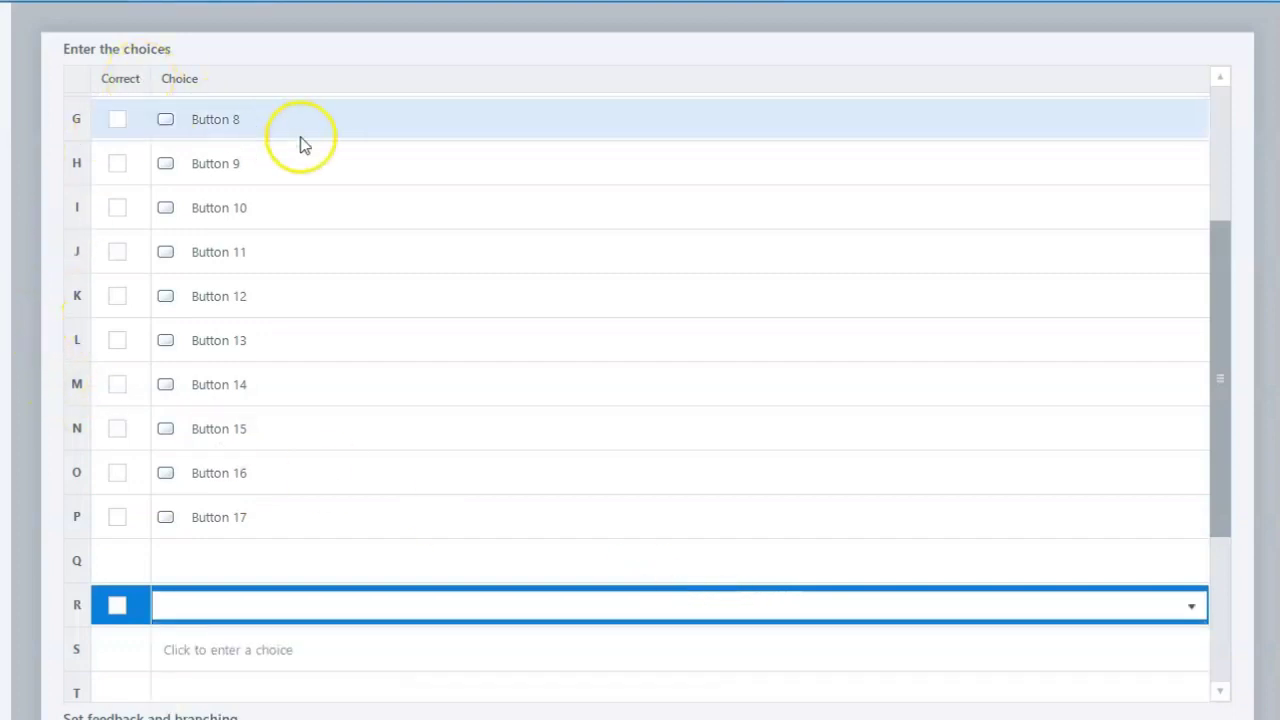
- Set the Pick Many question's Shuffle option to Answers
scroll(314, 146, "up", 5)
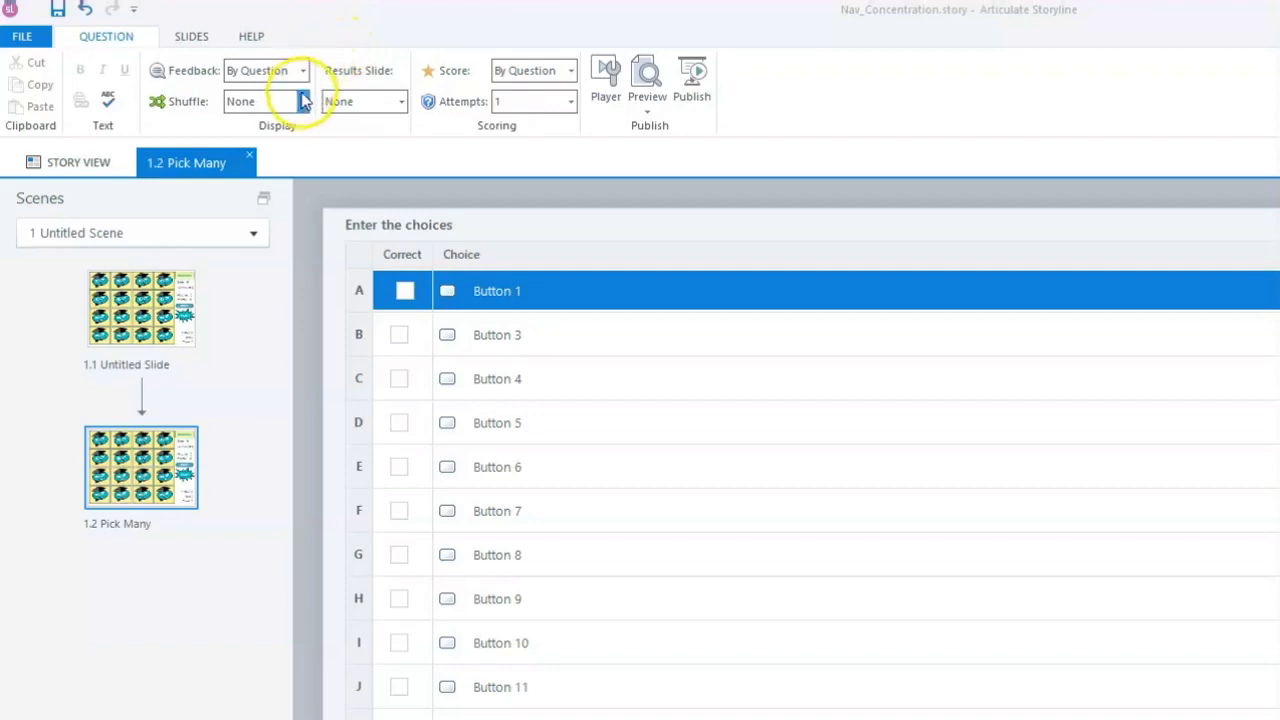
left_click(302, 102)
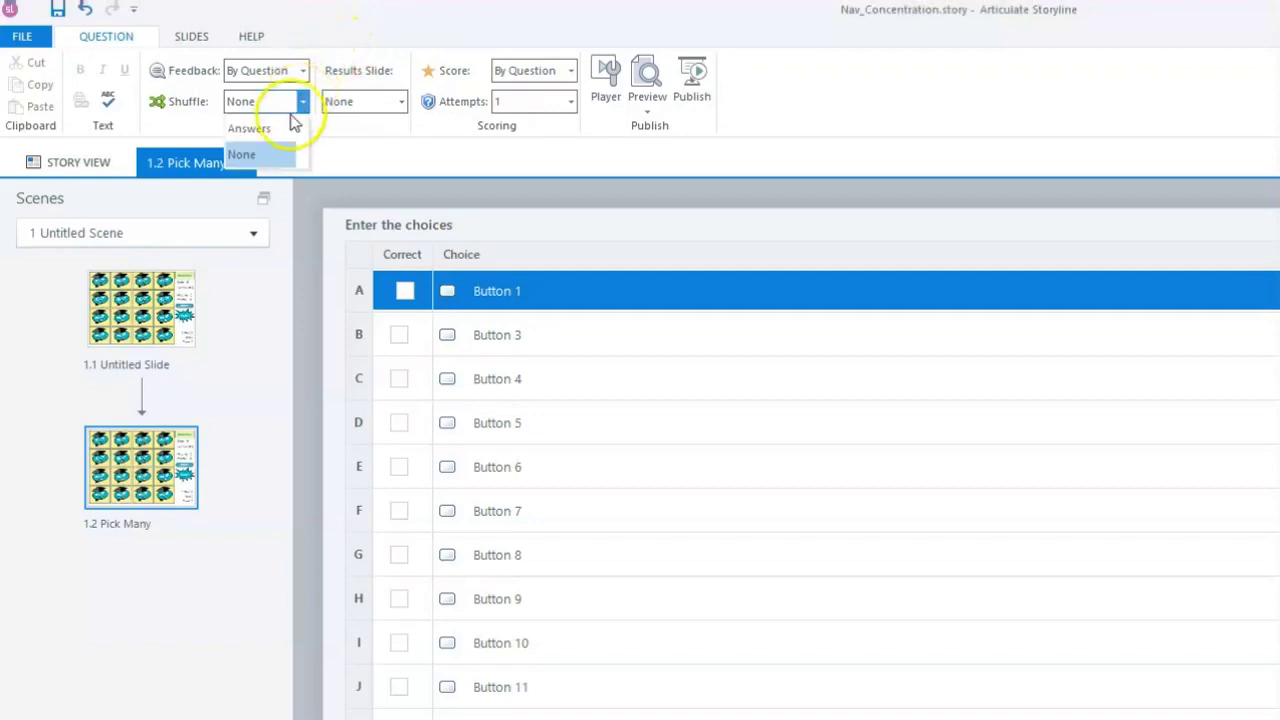
left_click(283, 128)
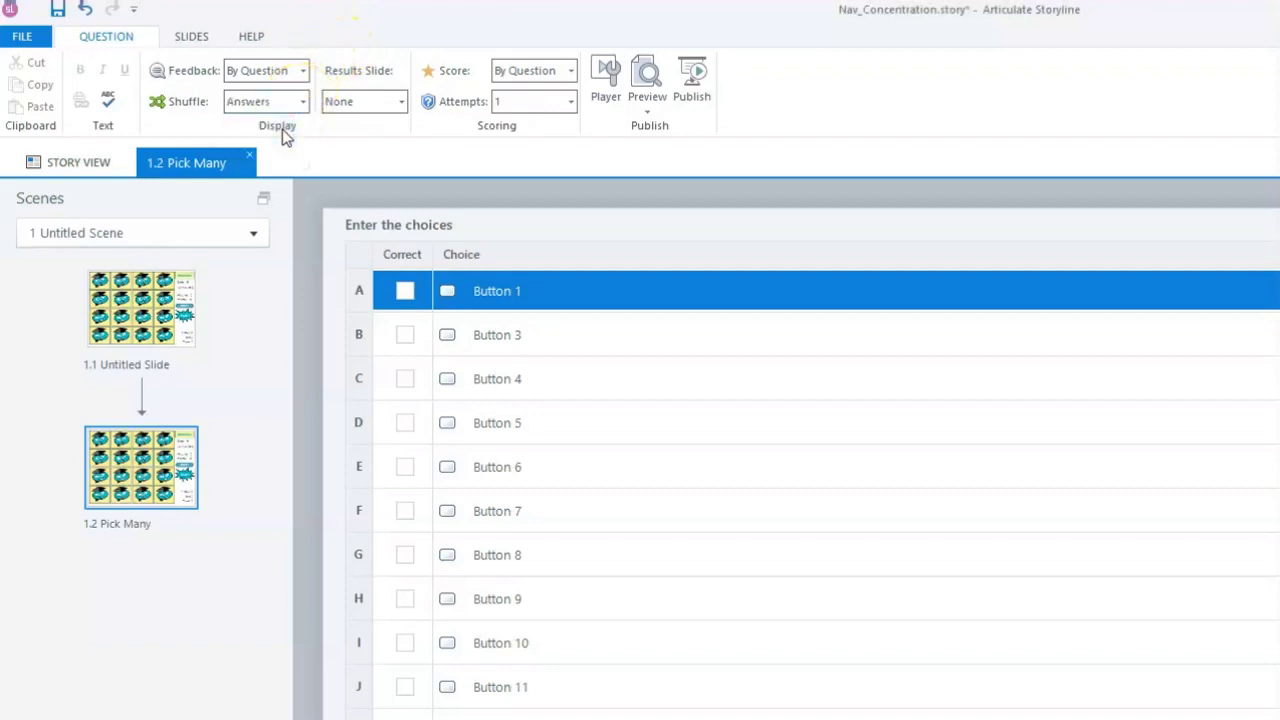
- Delete the original slide 1.1 Untitled Slide from the scene, keeping the Pick Many slide
right_click(188, 310)
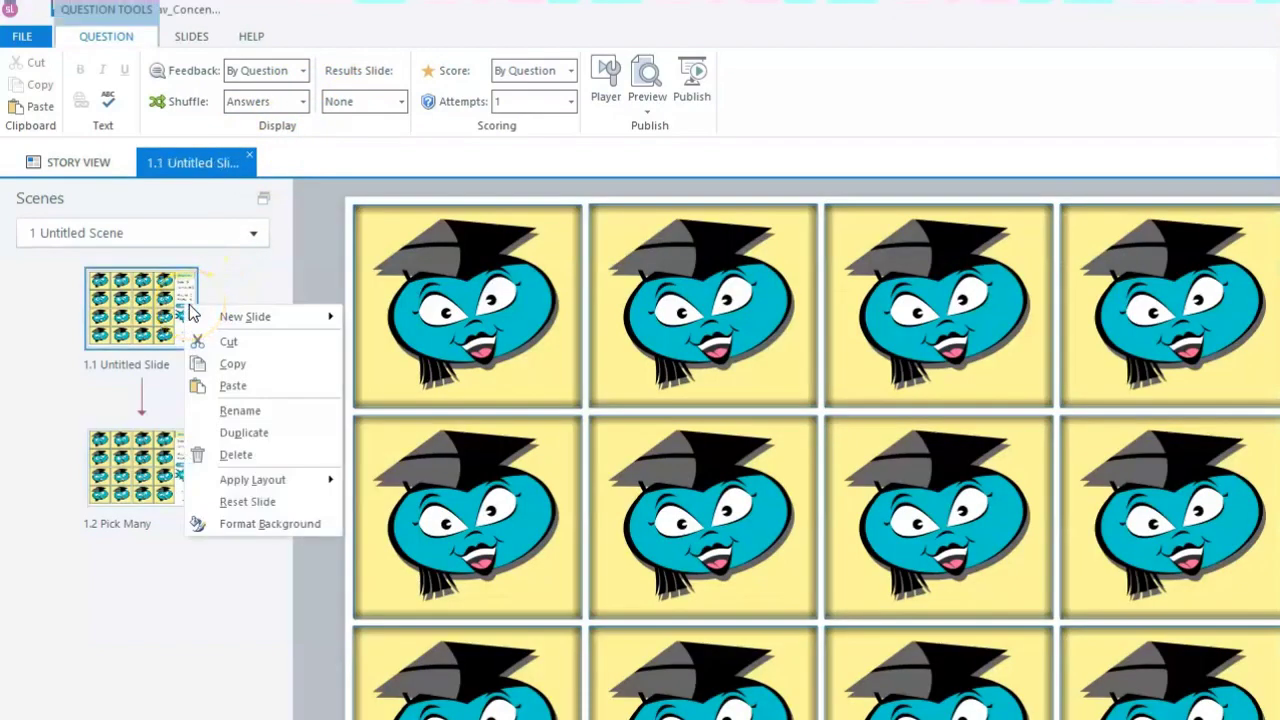
left_click(240, 455)
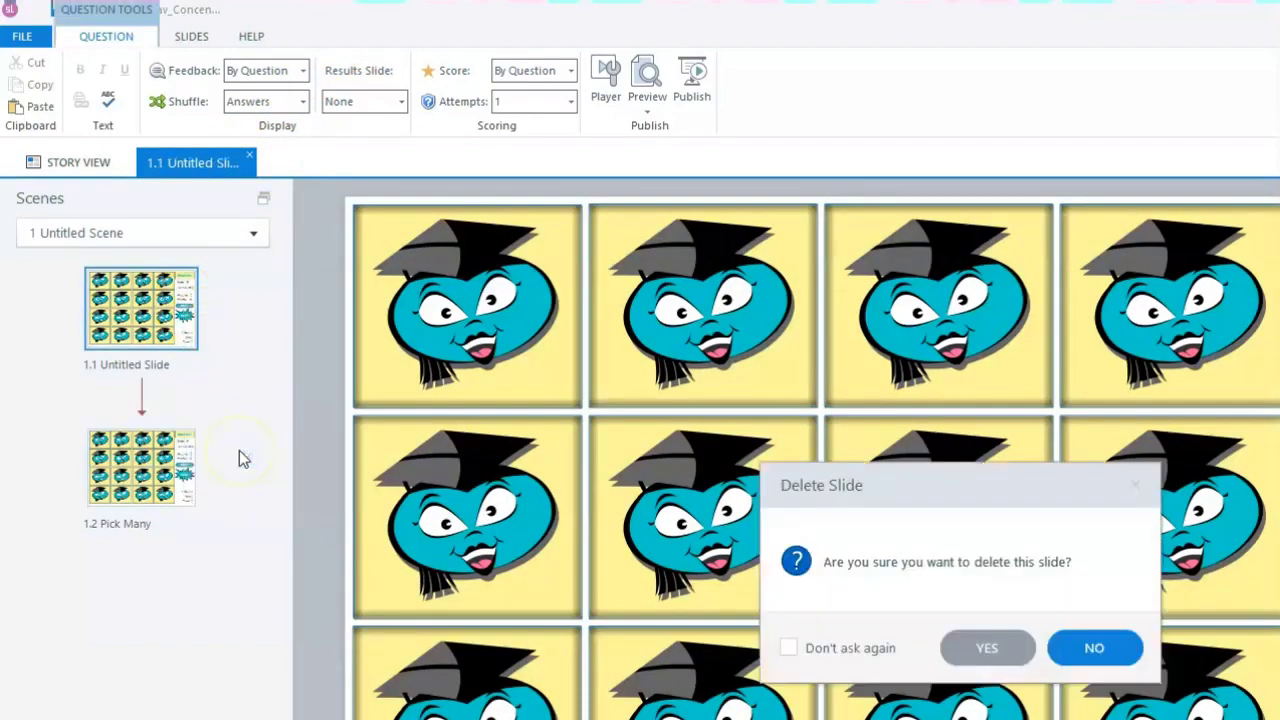
left_click(1003, 652)
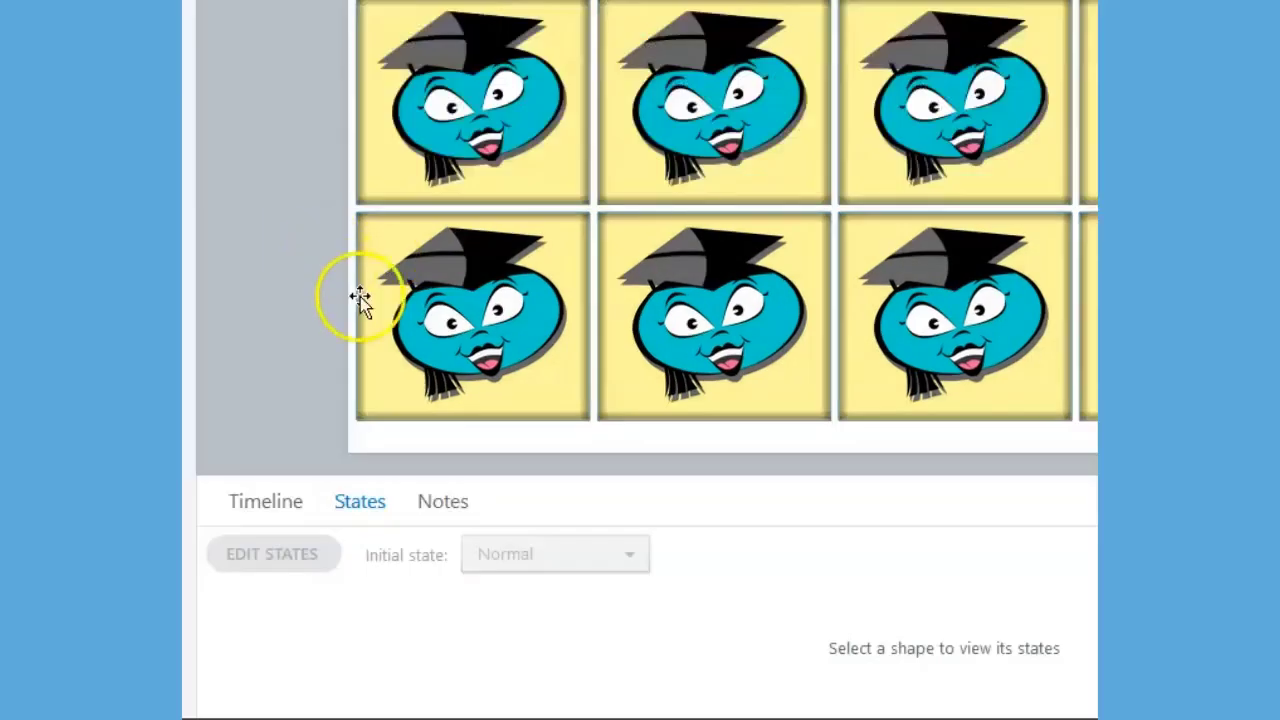
- In the Selected state of the first card in the bottom row, insert the audio file AUD_10 from the AUD_BREAKFAST folder
left_click(368, 301)
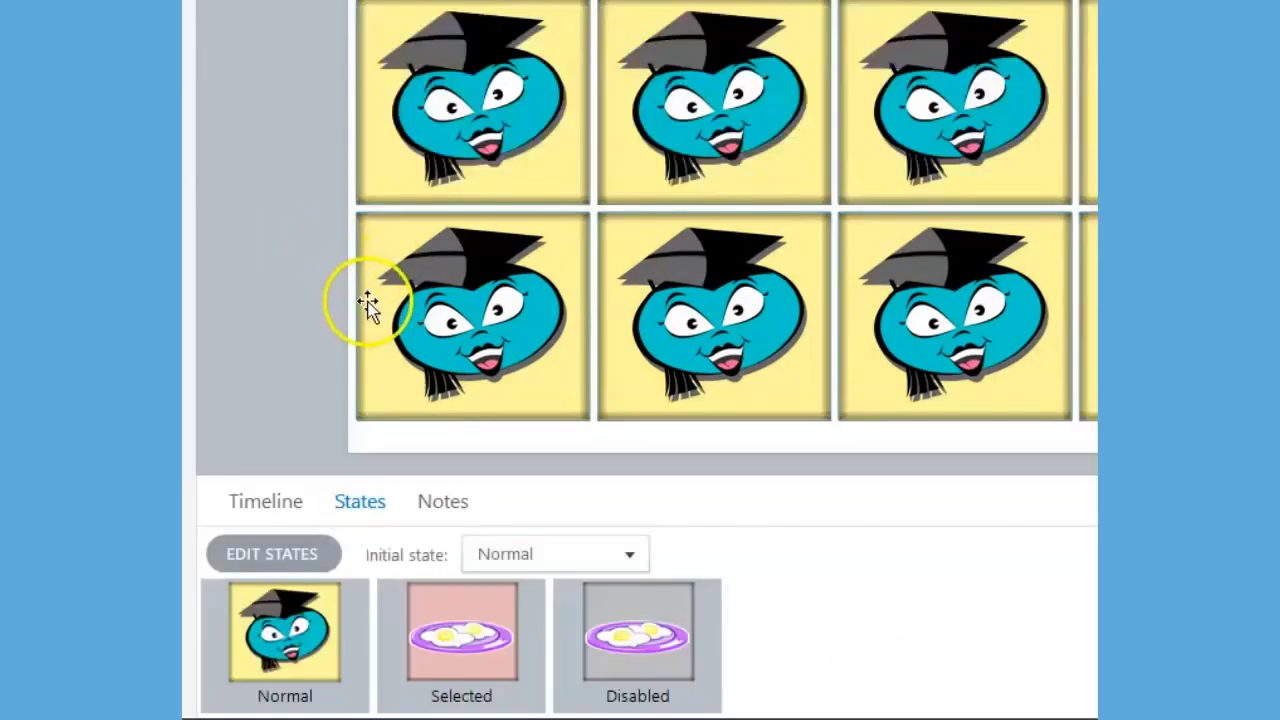
left_click(312, 544)
left_click(474, 605)
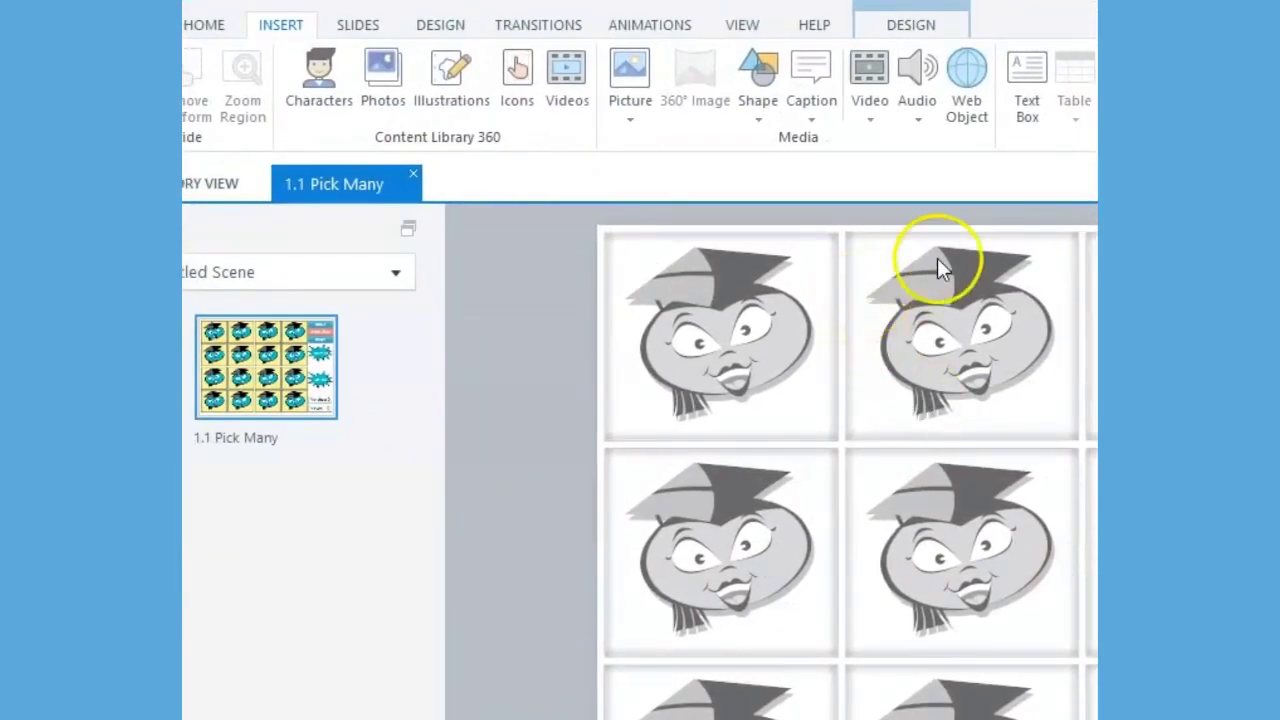
left_click(918, 118)
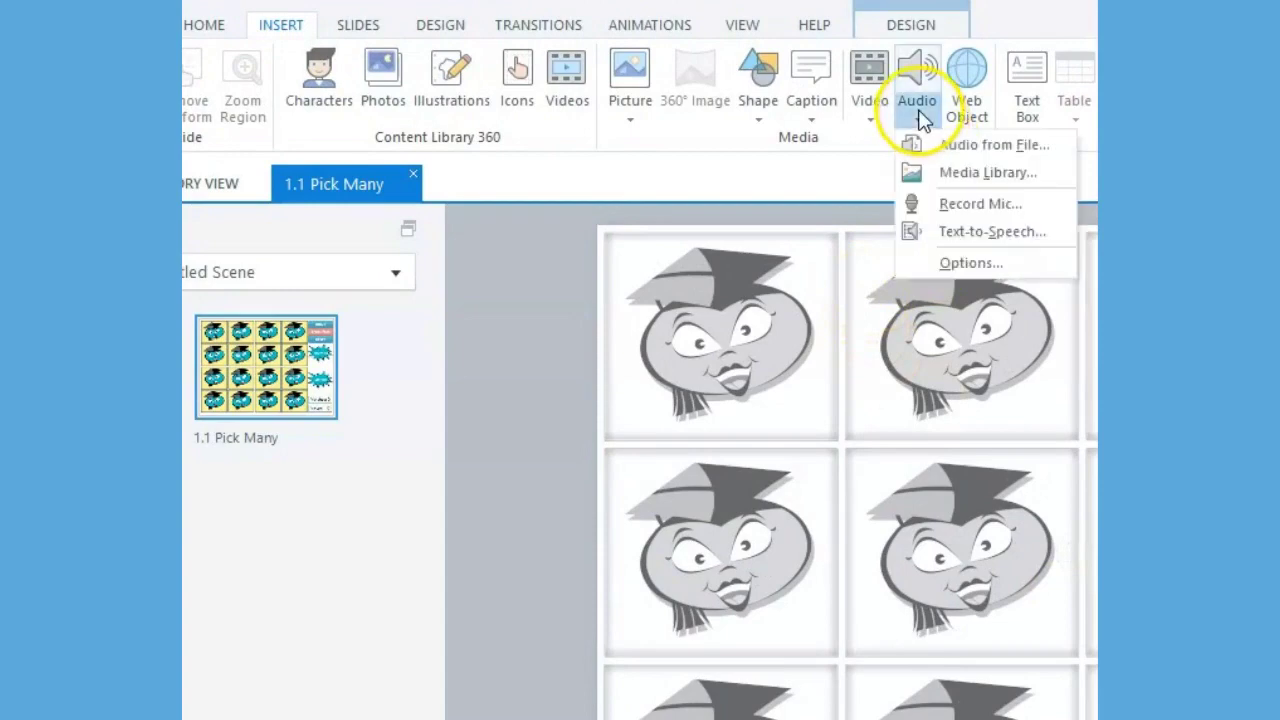
left_click(965, 146)
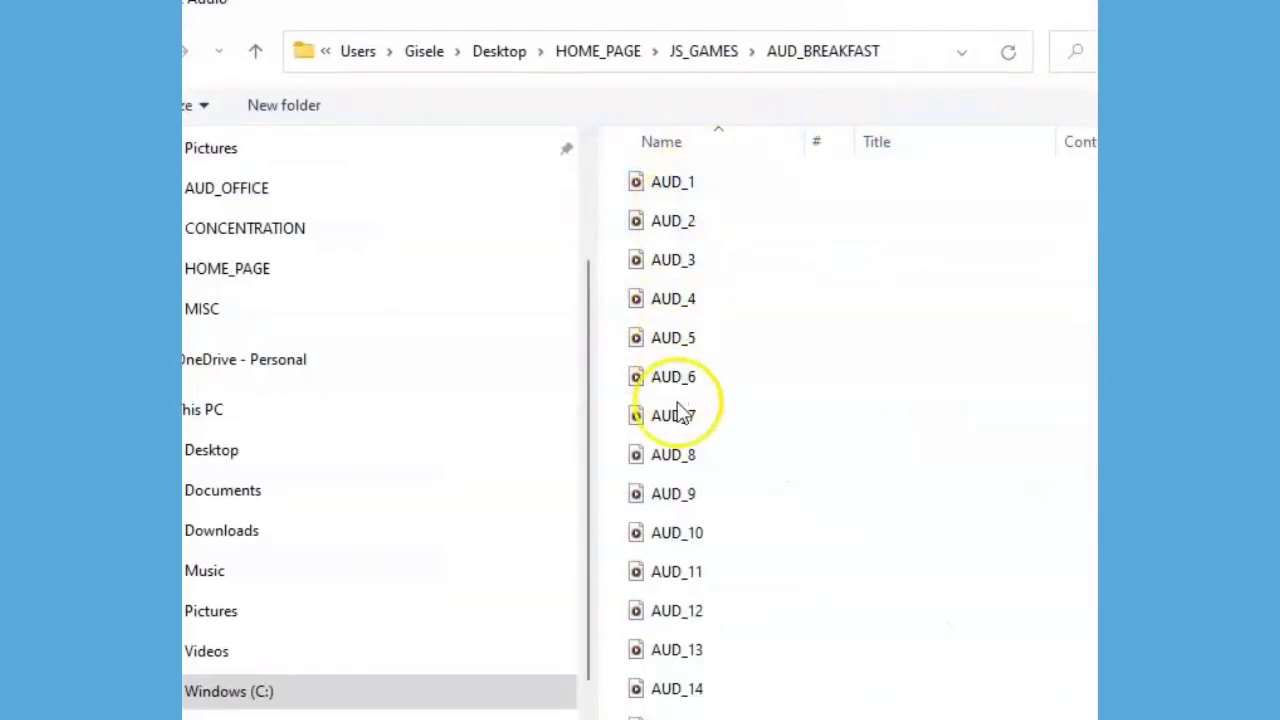
double_click(676, 536)
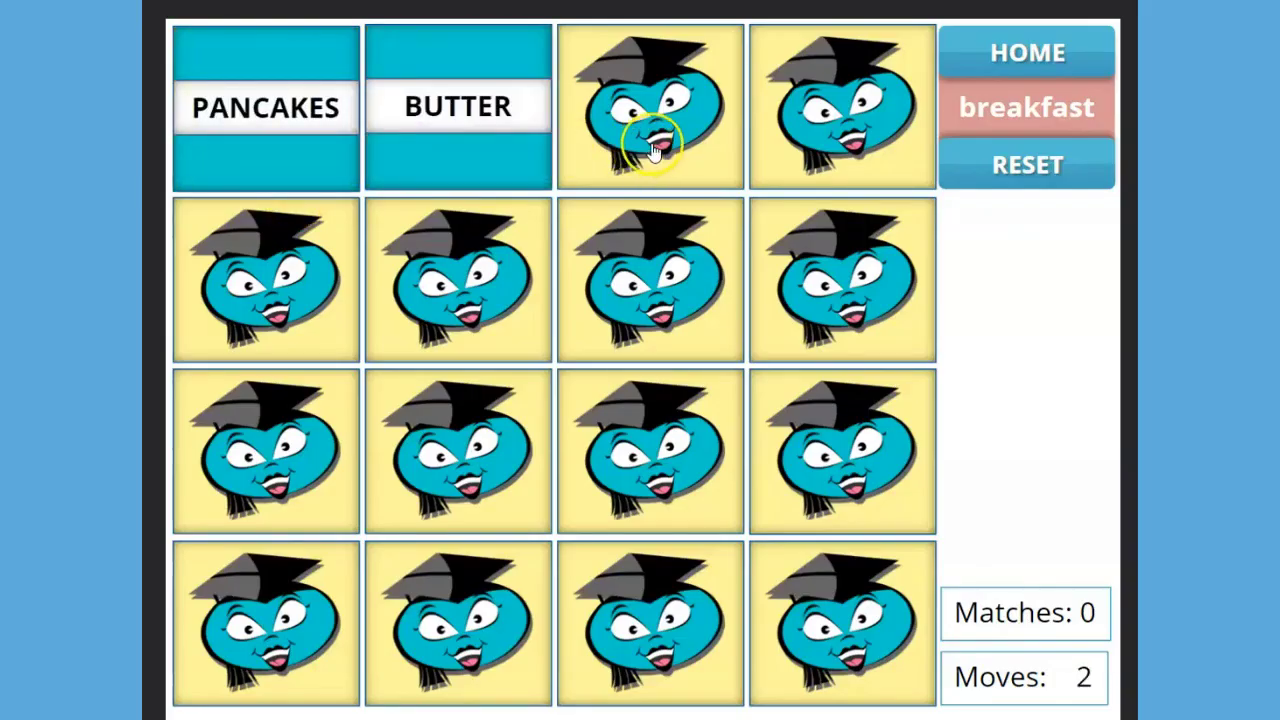
- Test the running breakfast game by turning over cards and pairing the tea, pancakes and waffles pictures with their words
left_click(680, 148)
left_click(818, 160)
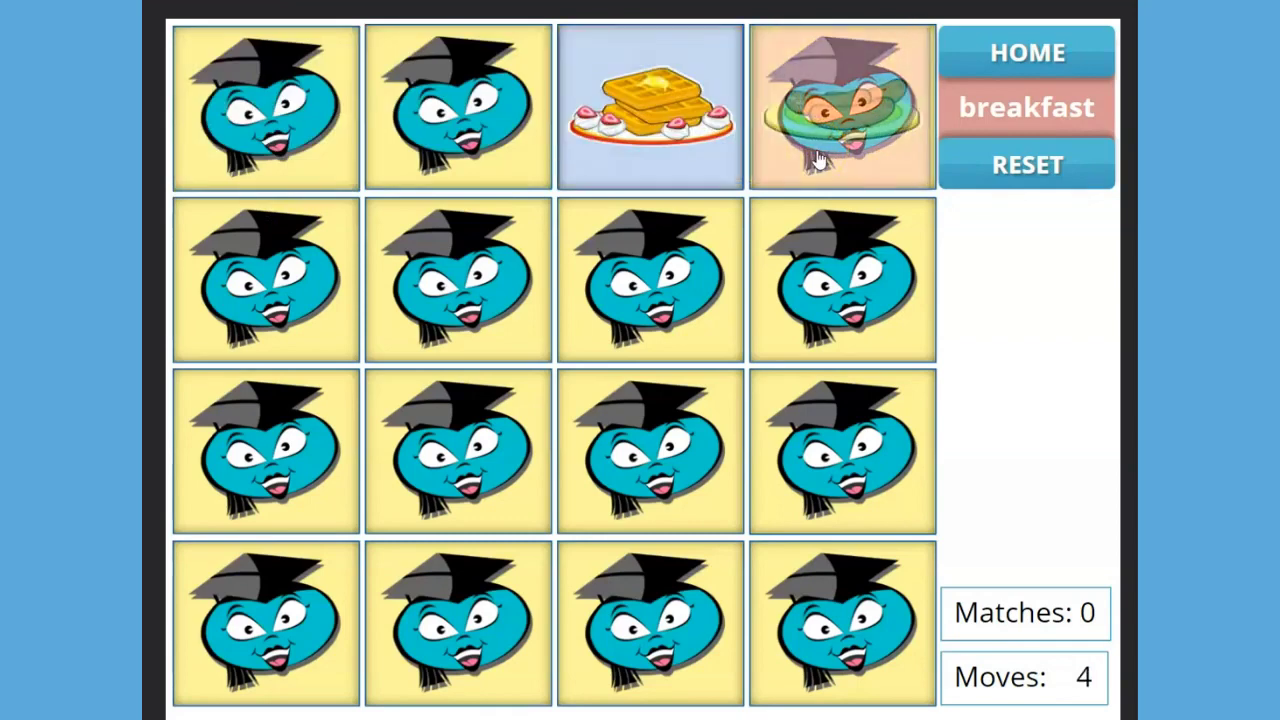
left_click(292, 274)
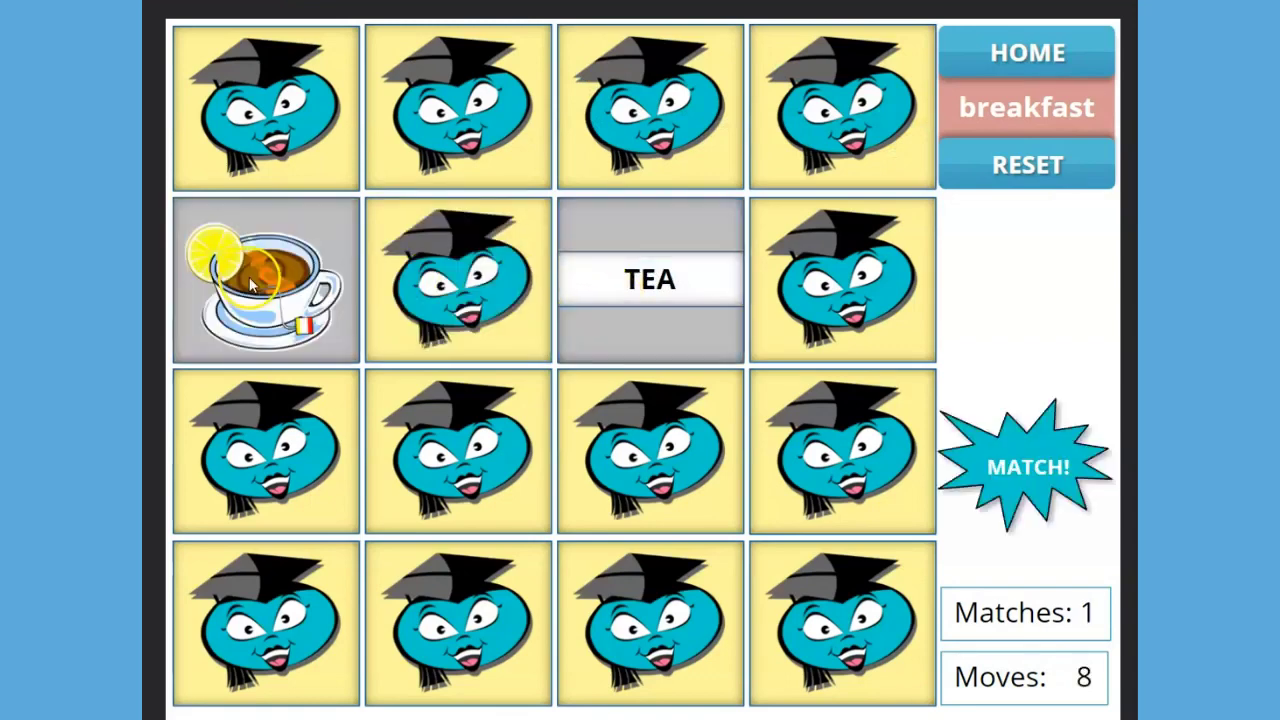
left_click(836, 300)
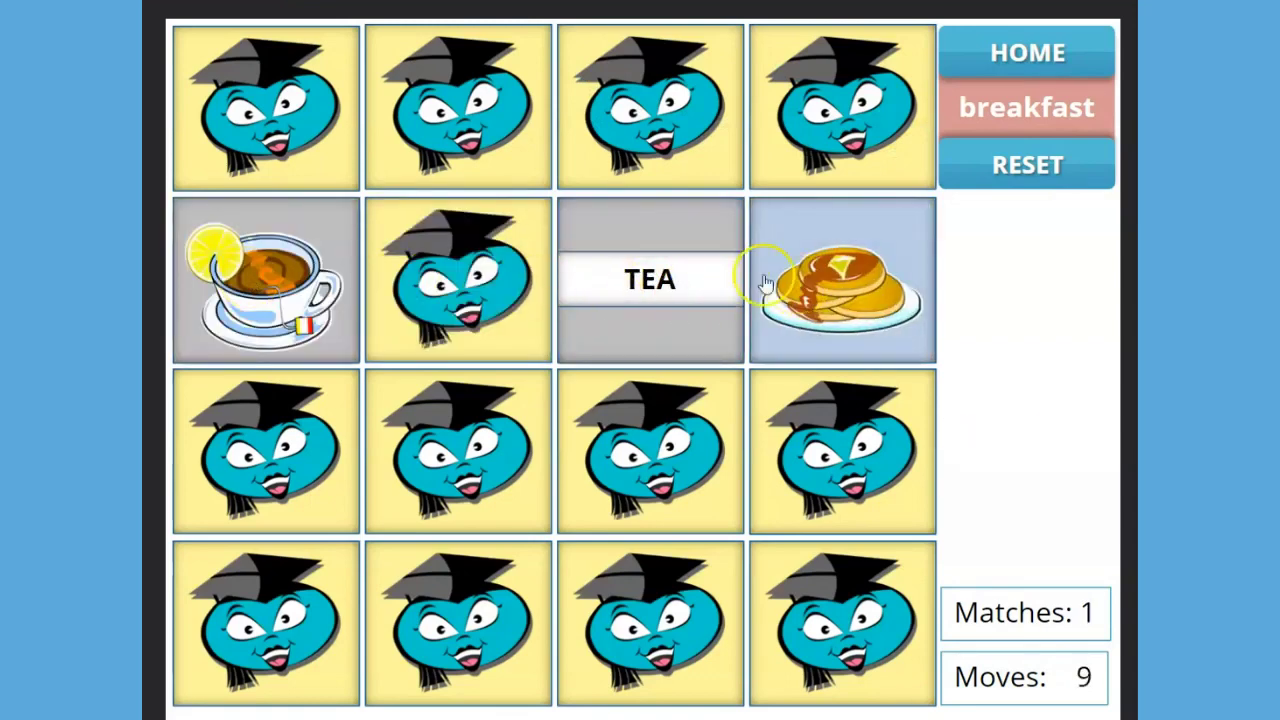
left_click(284, 108)
left_click(294, 440)
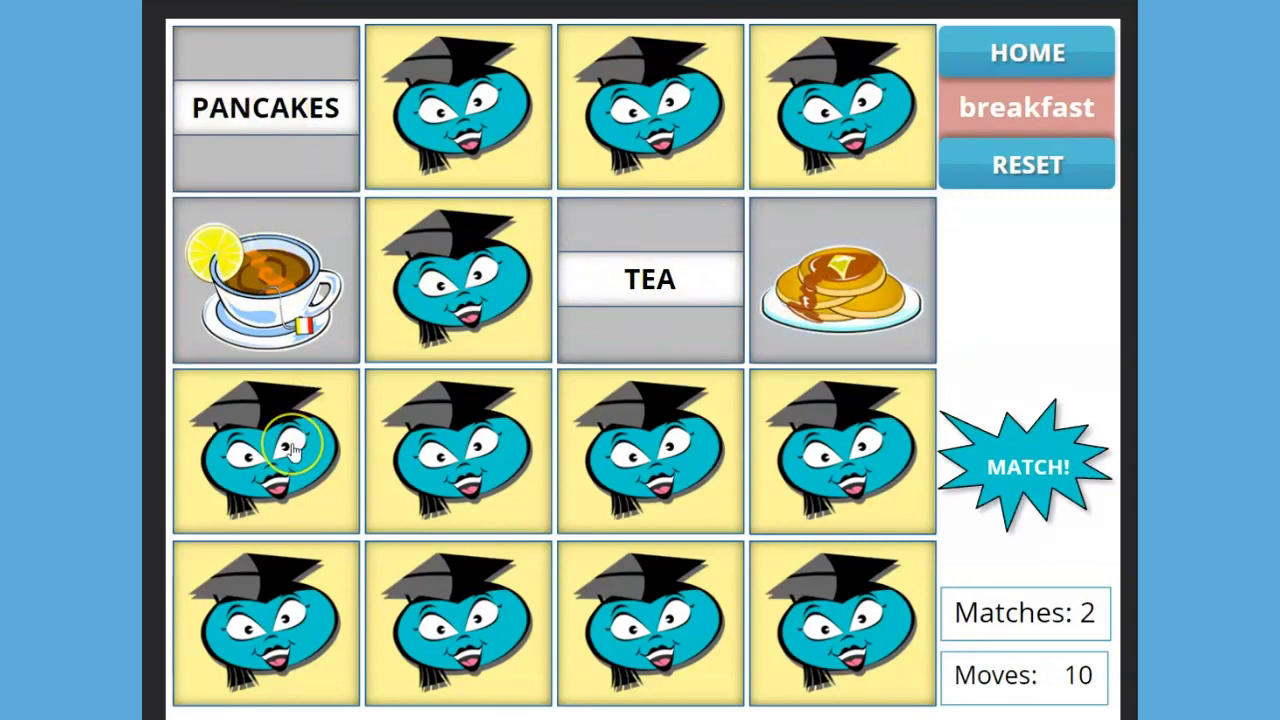
left_click(663, 120)
- Continue testing the game by turning over the remaining cards to pair the coffee, sausages and eggs words with their pictures
left_click(475, 489)
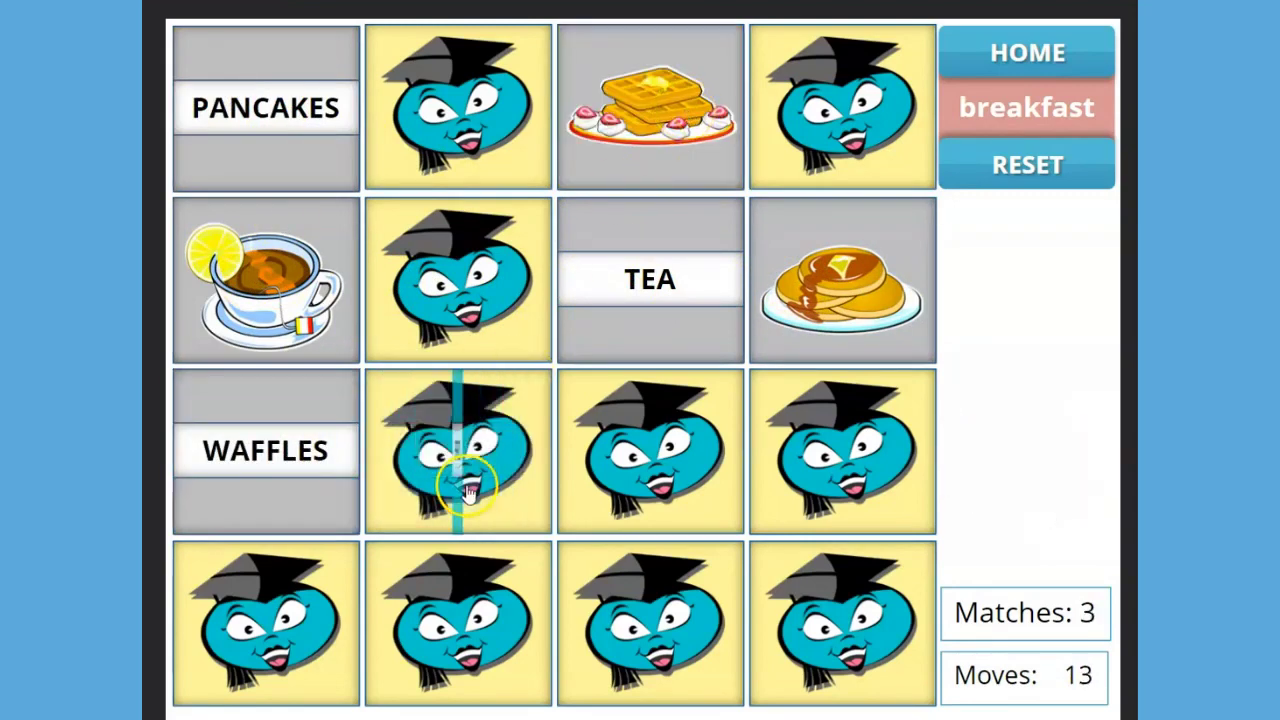
left_click(624, 484)
left_click(830, 478)
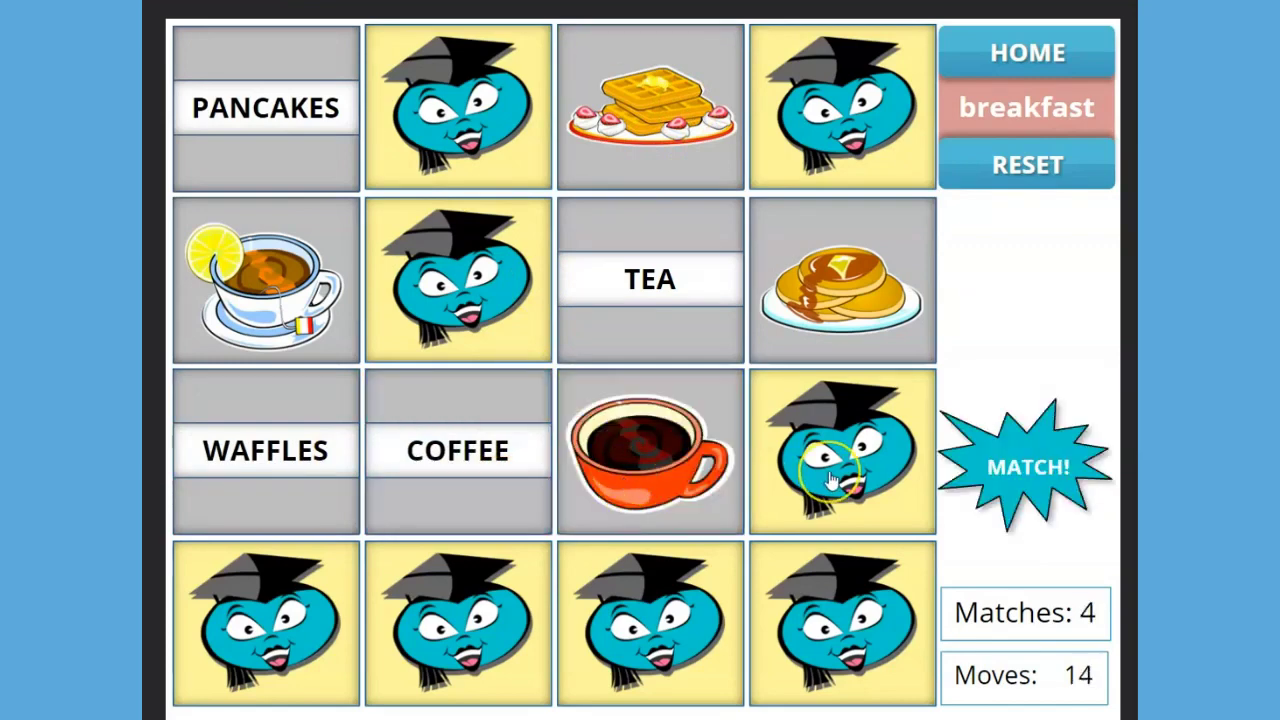
left_click(468, 155)
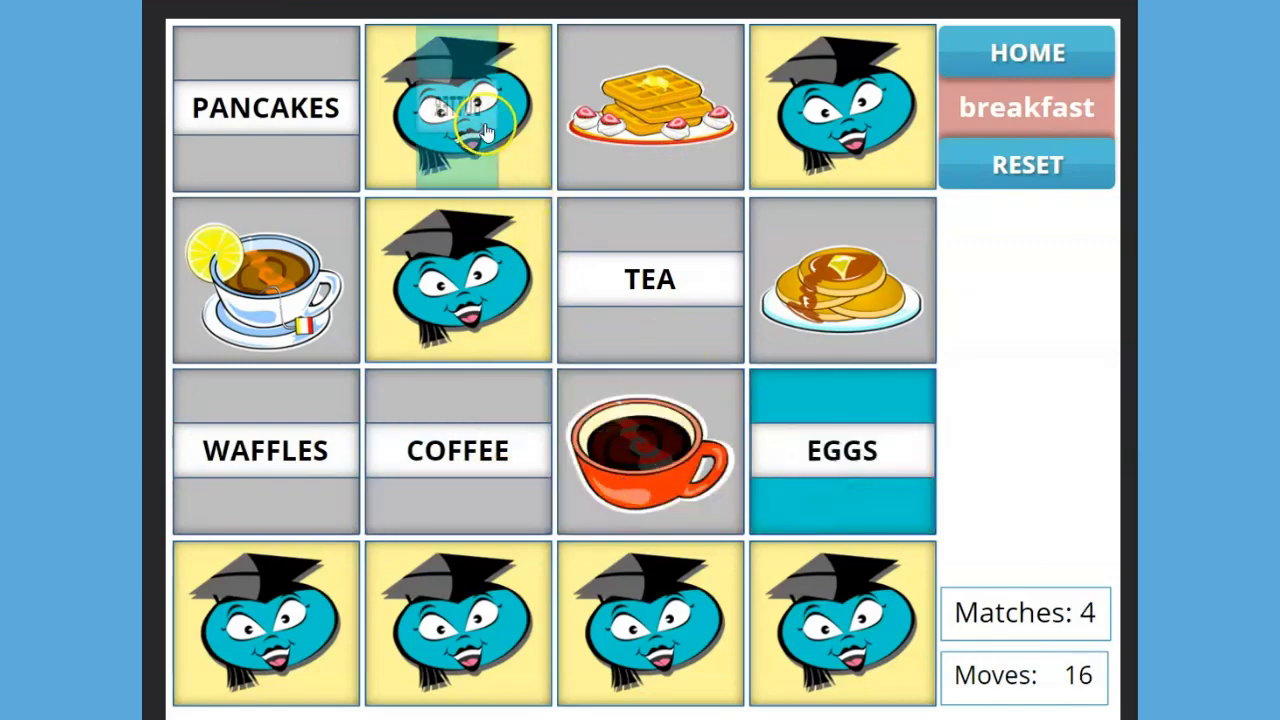
left_click(322, 638)
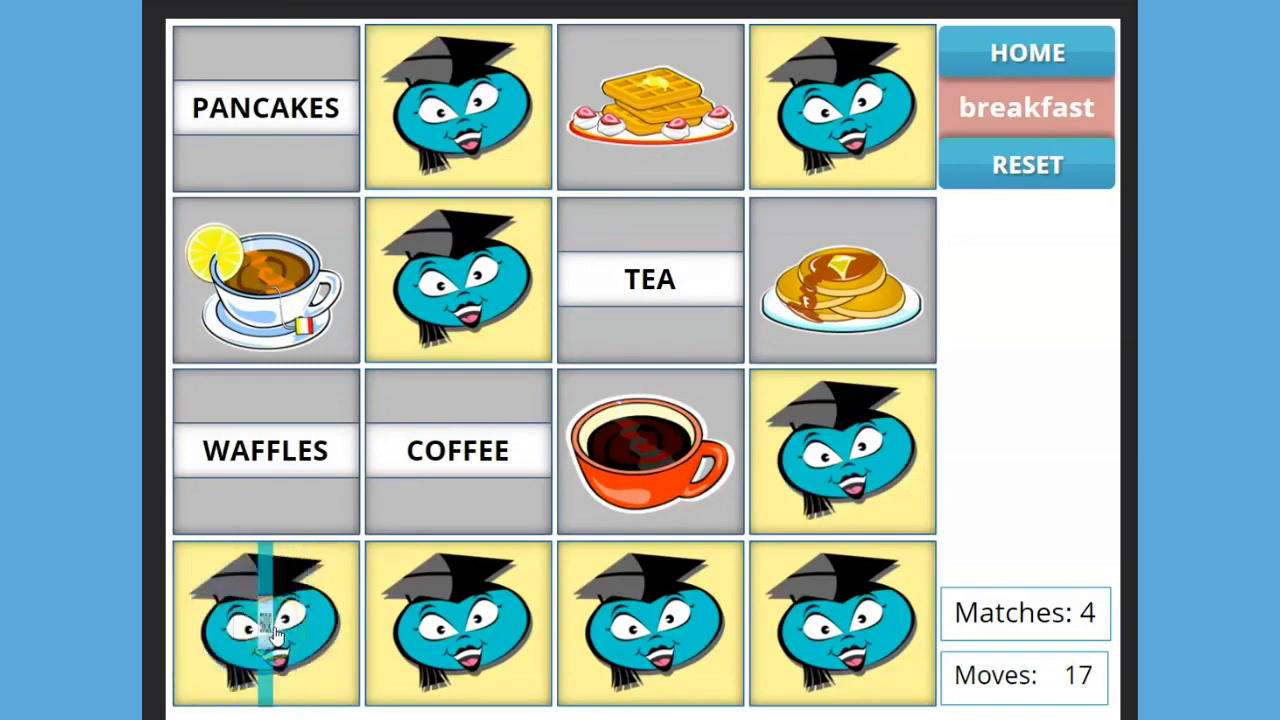
left_click(793, 143)
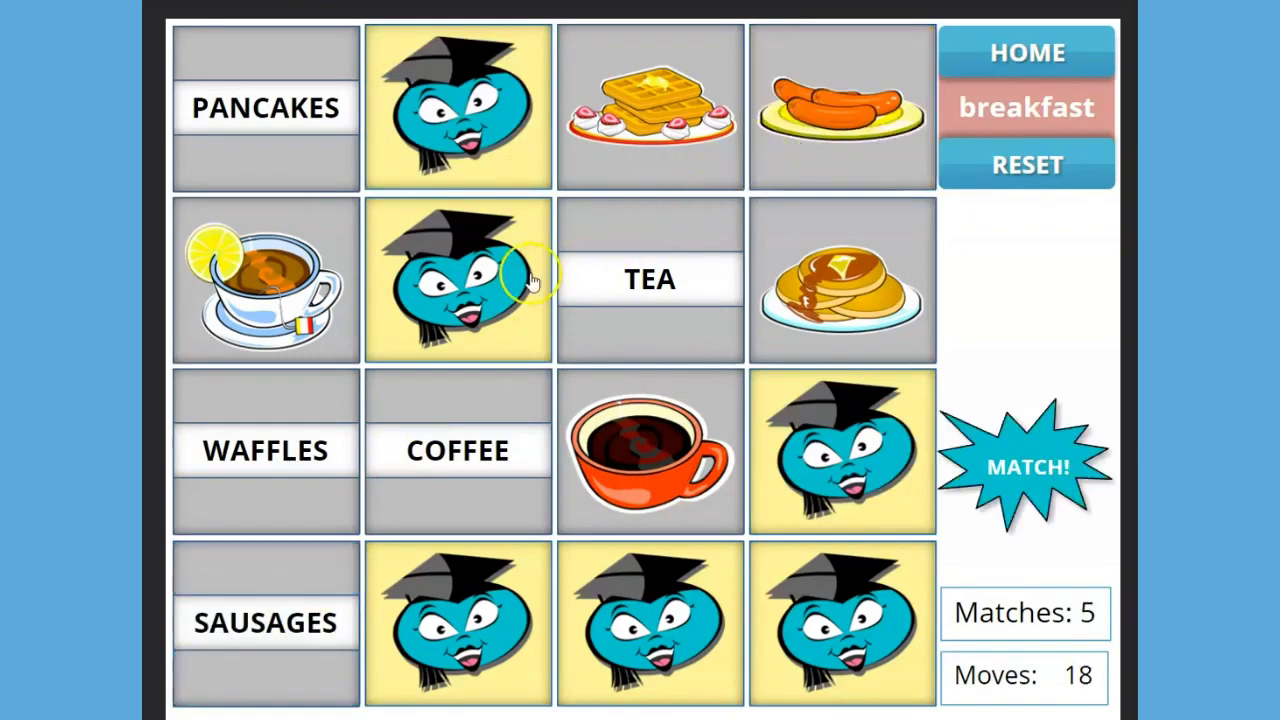
left_click(441, 288)
left_click(836, 440)
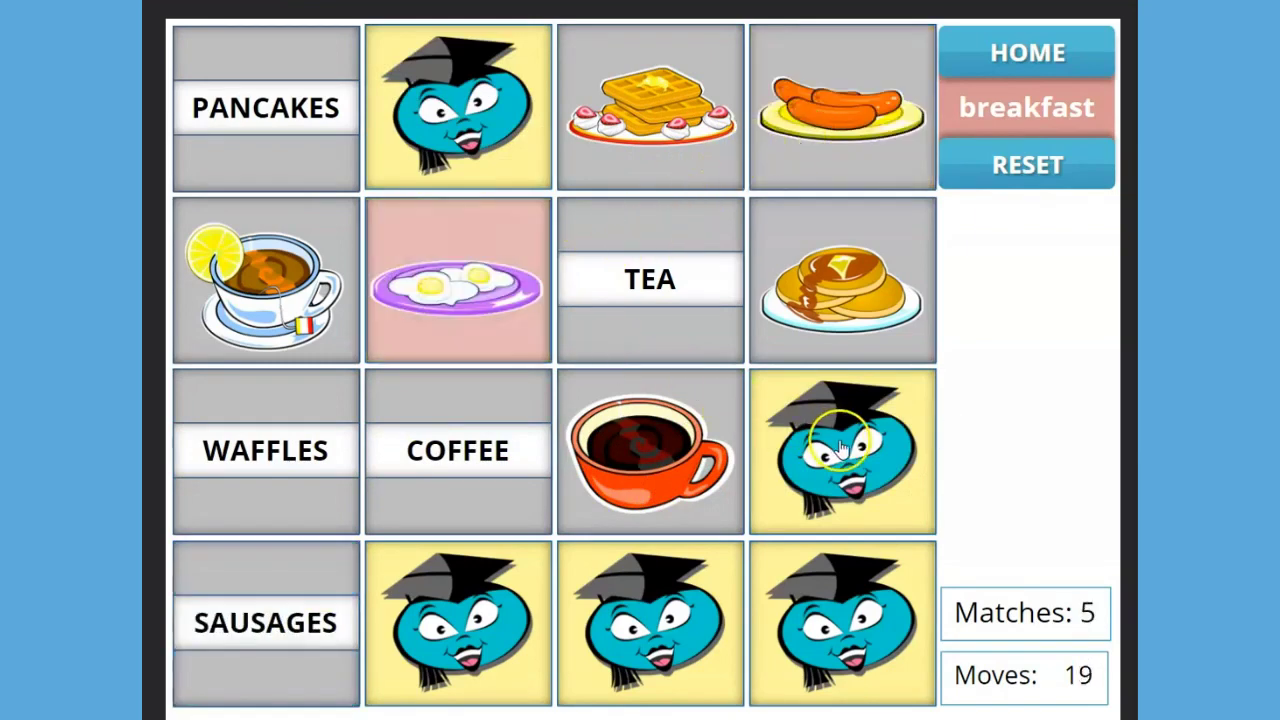